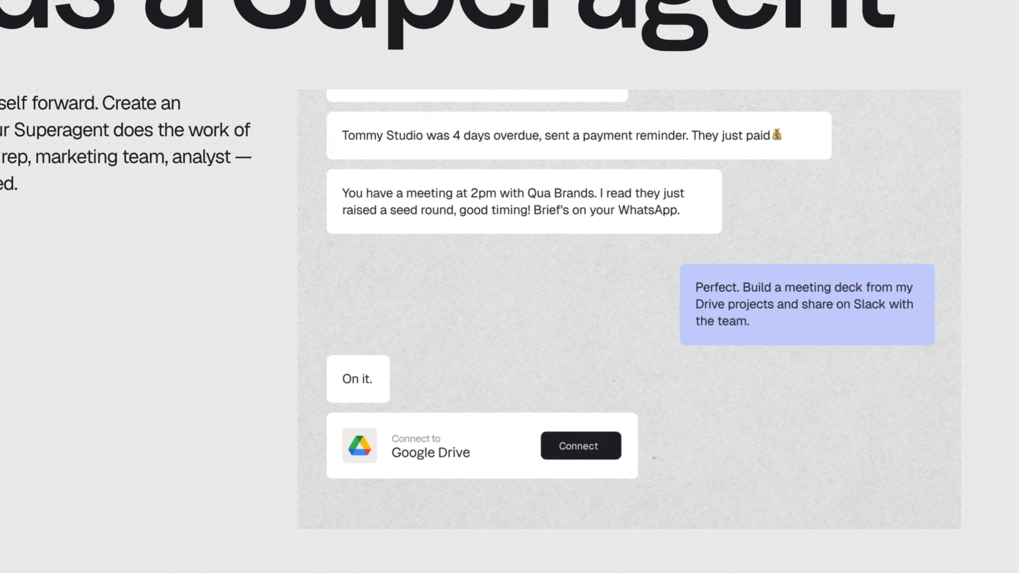
Step: Look through the example use cases and feature overview on the Base44 Superagents page
scroll(510, 305, down, 10)
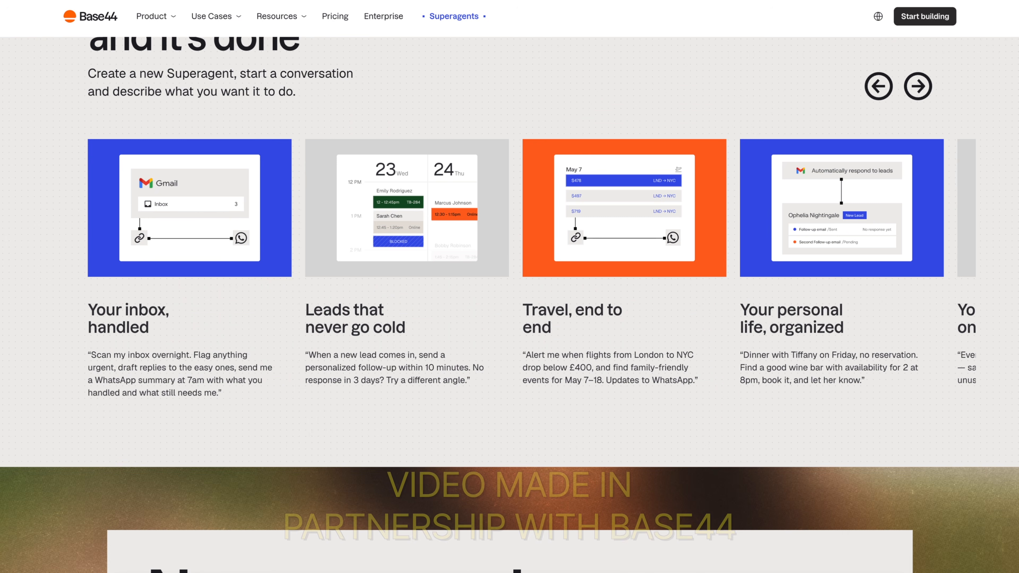
scroll(509, 305, down, 9)
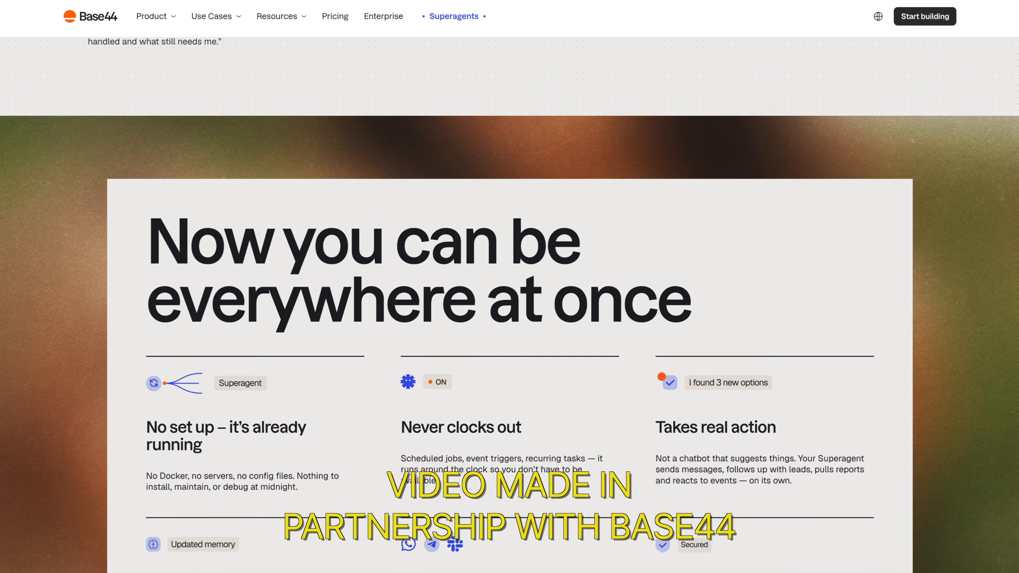
scroll(509, 305, down, 3)
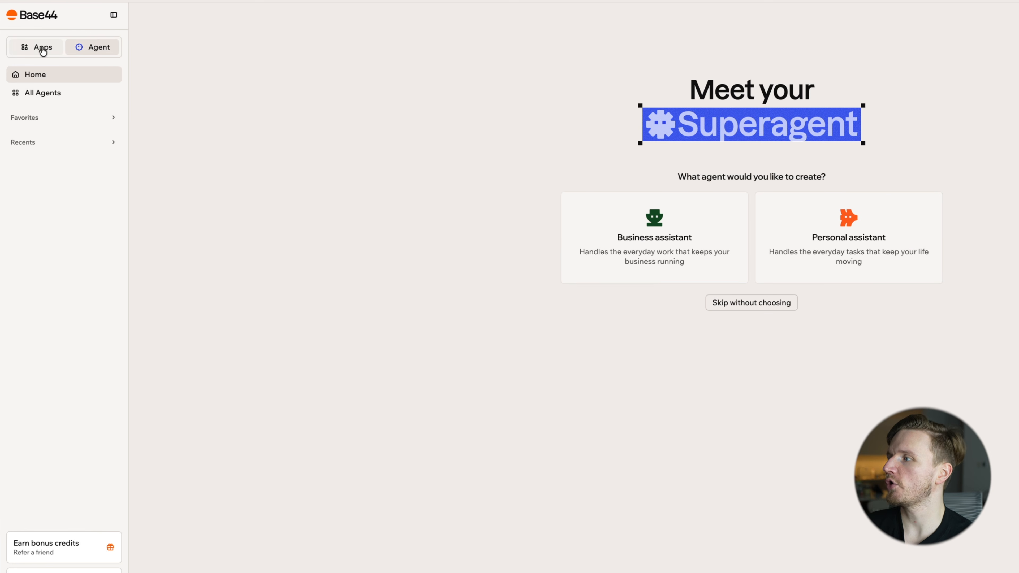
Step: Check the Apps area, return to the Agent area and start creating a new agent from the current agent's switcher
click(43, 49)
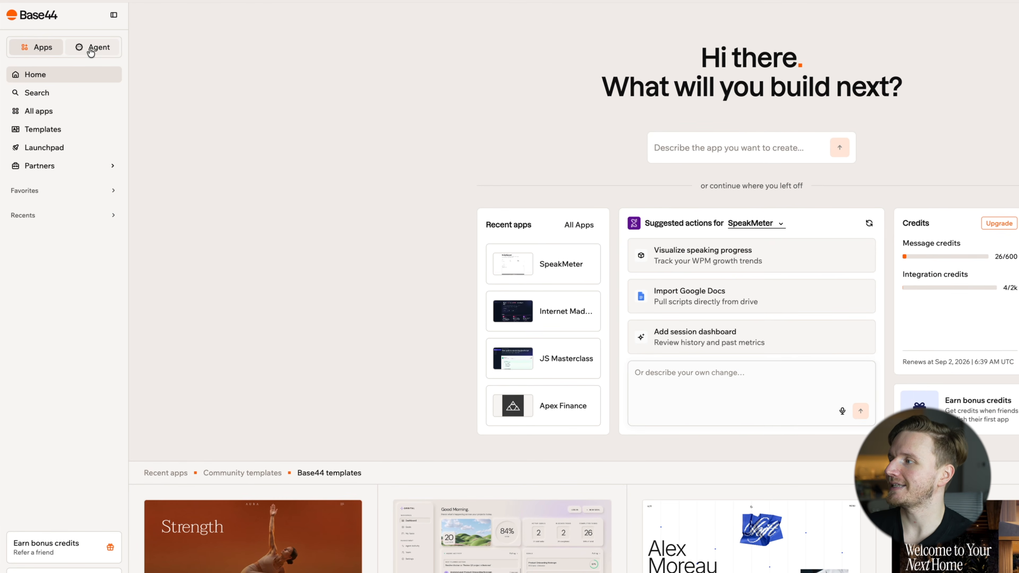
click(91, 50)
click(201, 19)
click(201, 18)
click(200, 19)
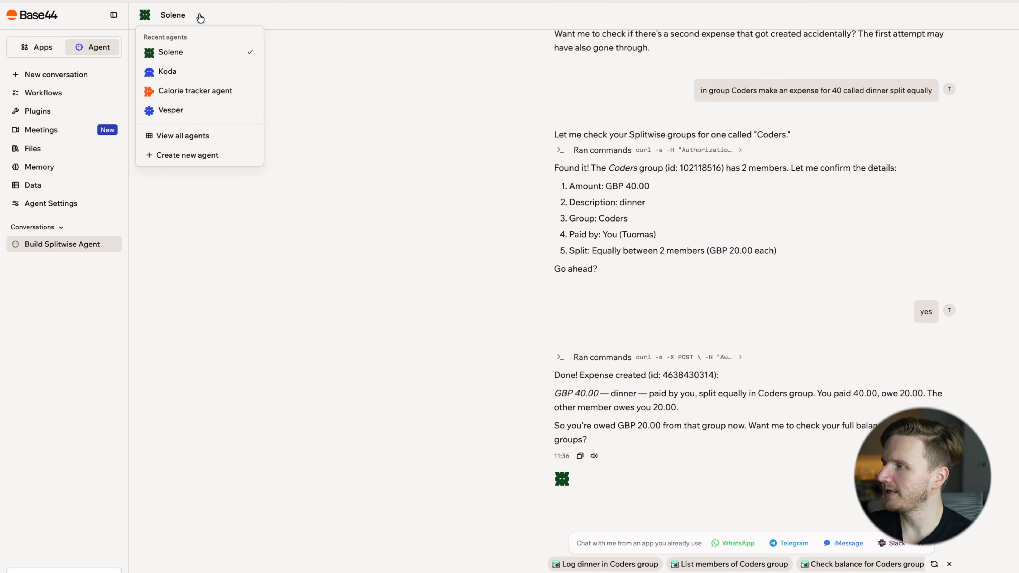
click(189, 157)
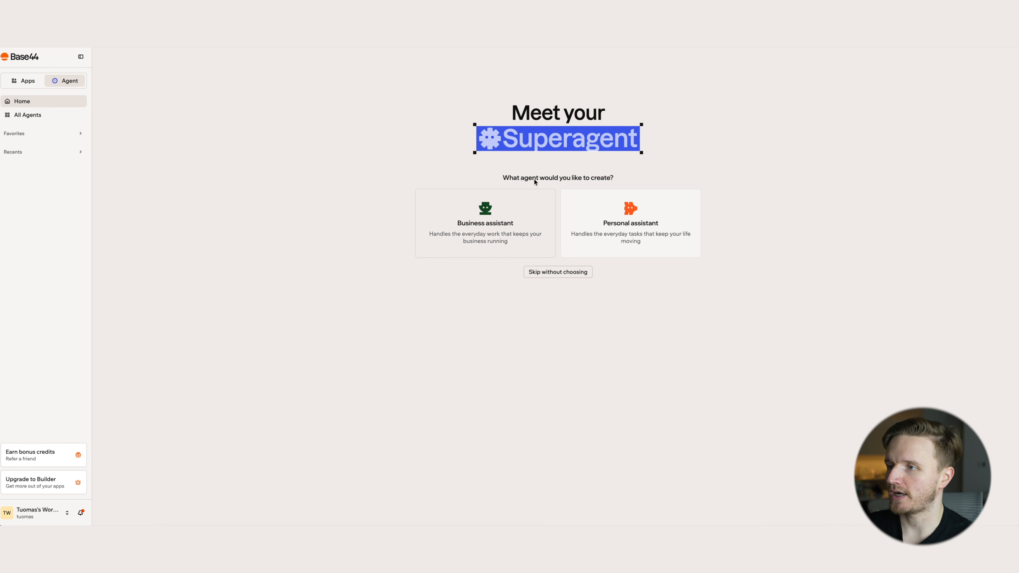
Step: Choose Personal assistant as the type of agent to create
drag(502, 175, 619, 176)
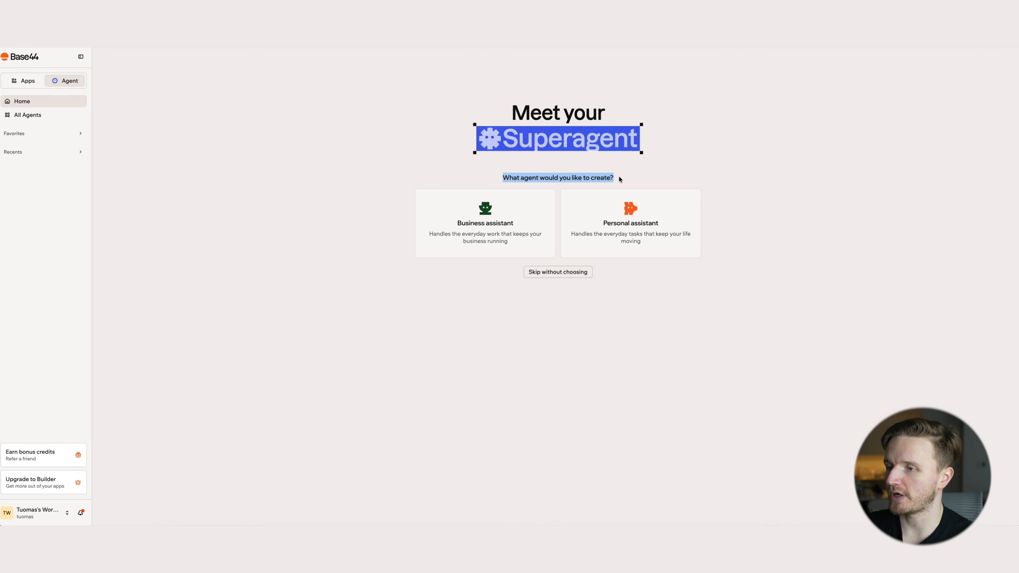
click(619, 176)
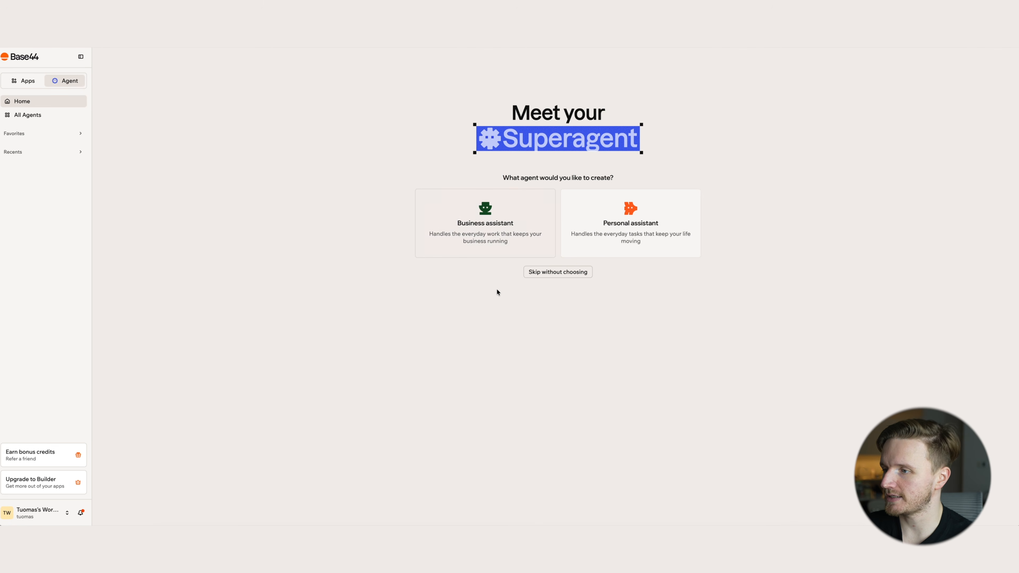
click(663, 218)
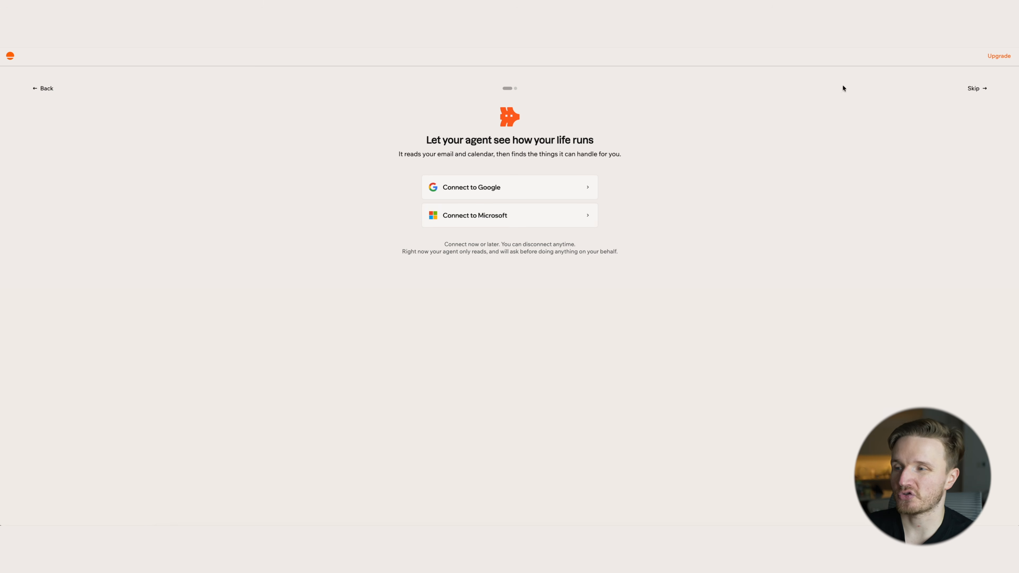
Step: Connect the agent to the Google account and skip past the overview of suggested routines
click(505, 188)
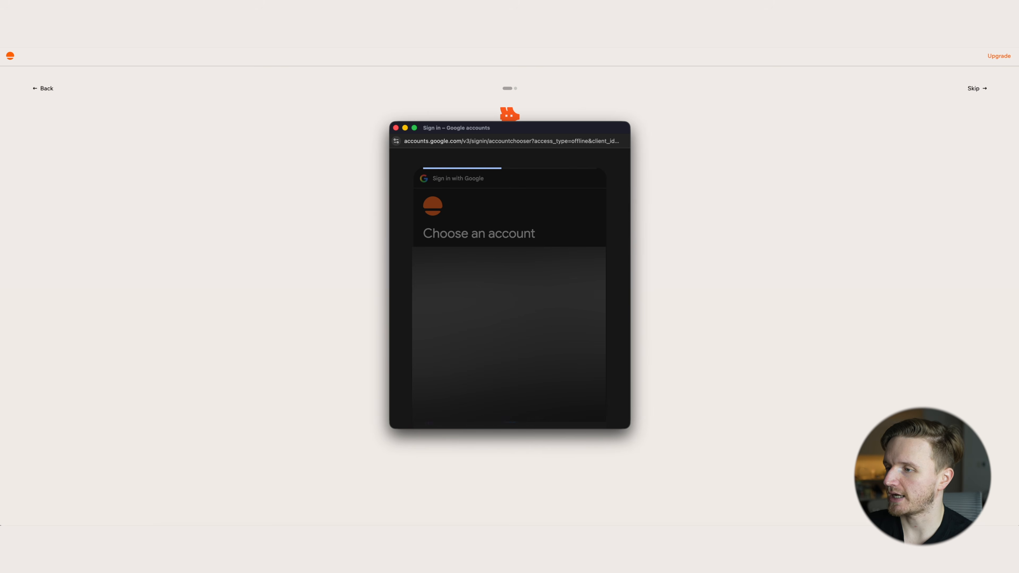
click(556, 364)
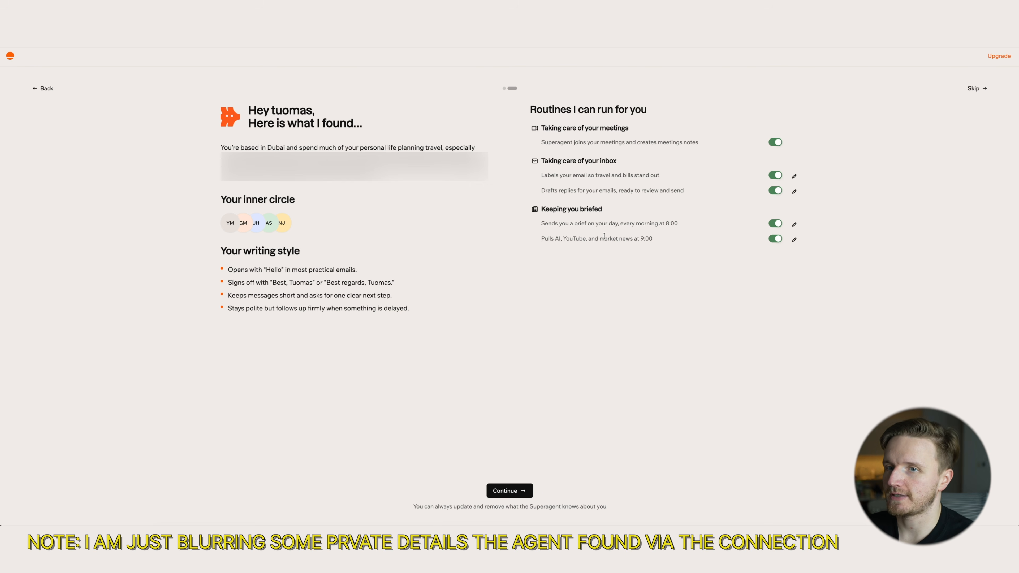
click(975, 89)
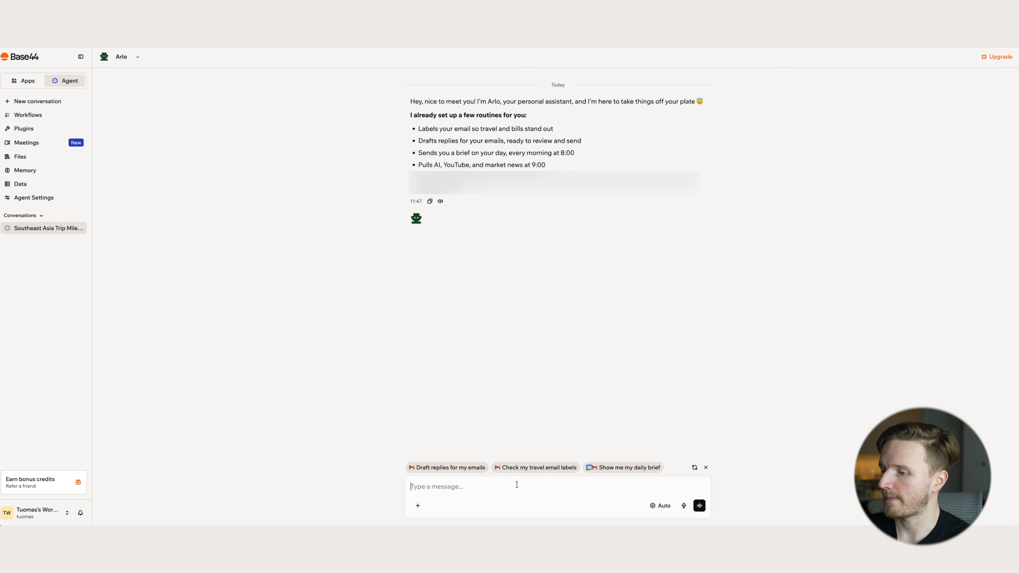
Step: Ask for a Gmail-connector agent that scans emails, identifies messages requiring a reply or action, allows setting response reminders and gives a daily summary
click(495, 484)
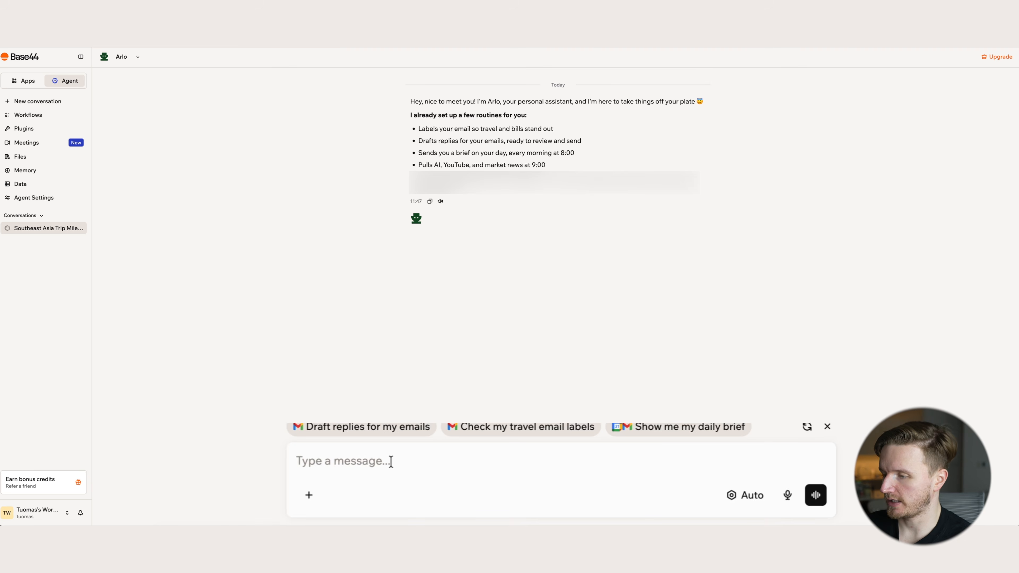
text(Use the Gmail connector to build an agent which scans my emails, identifies messages requiring a reply or action, allows me to set reminders to respond, gives a daily summary etc)
drag(297, 443, 679, 443)
click(432, 443)
click(535, 444)
click(683, 442)
click(492, 459)
drag(332, 459, 758, 465)
click(406, 461)
click(596, 461)
click(755, 462)
key(Return)
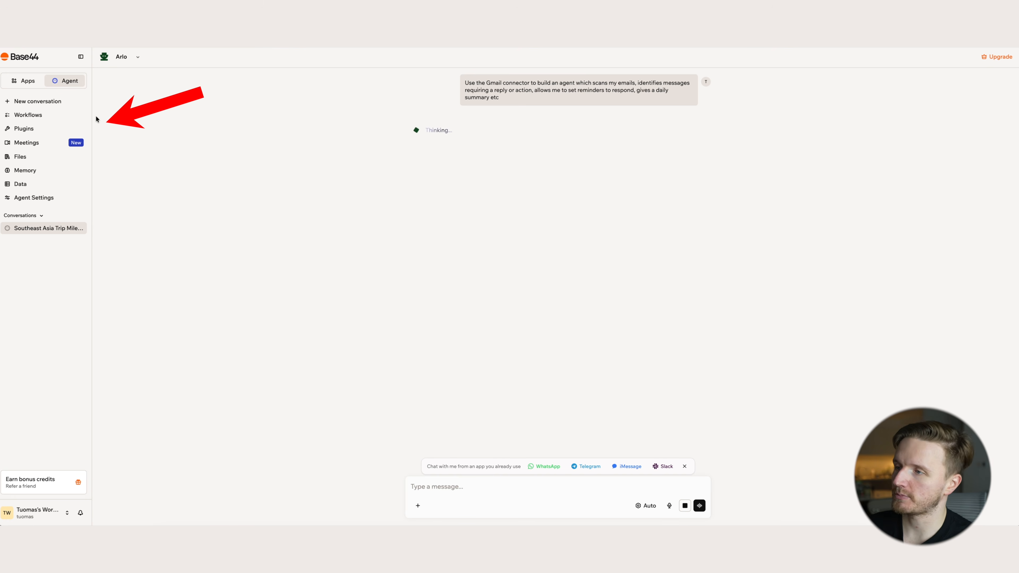
Step: Browse the full catalogue of app connectors available among the agent's plugins, and close it
click(38, 129)
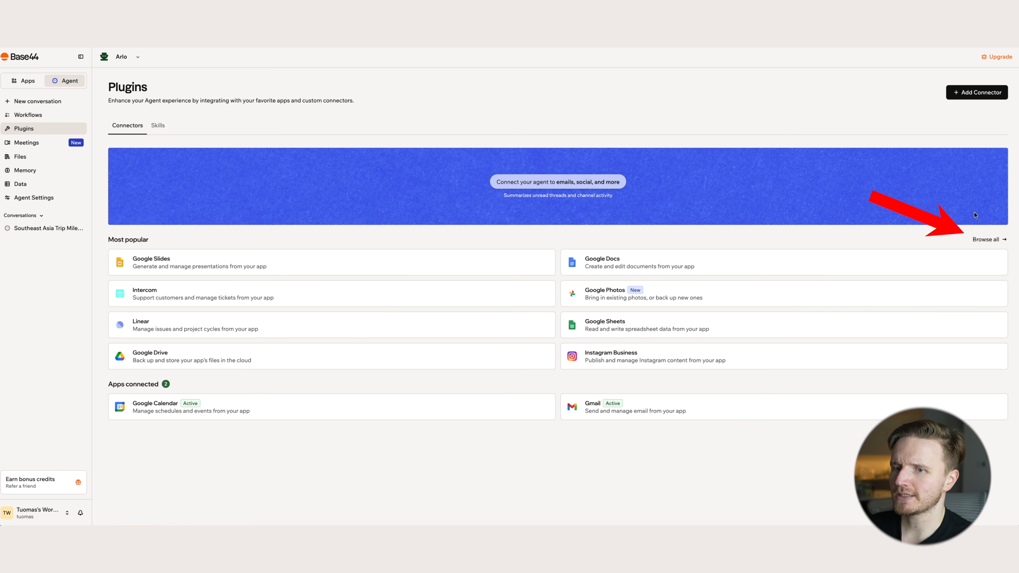
click(988, 240)
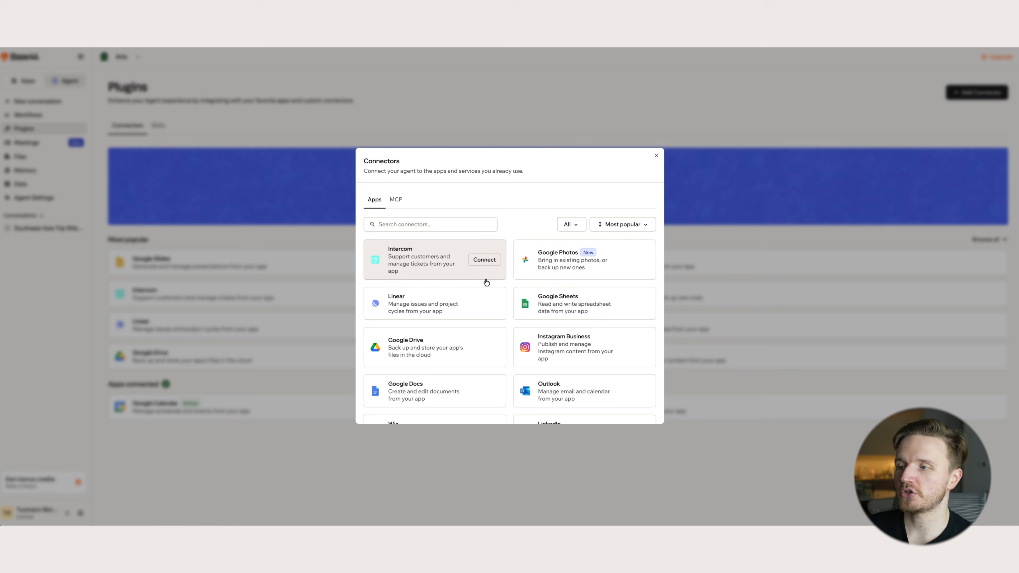
scroll(508, 290, down, 3)
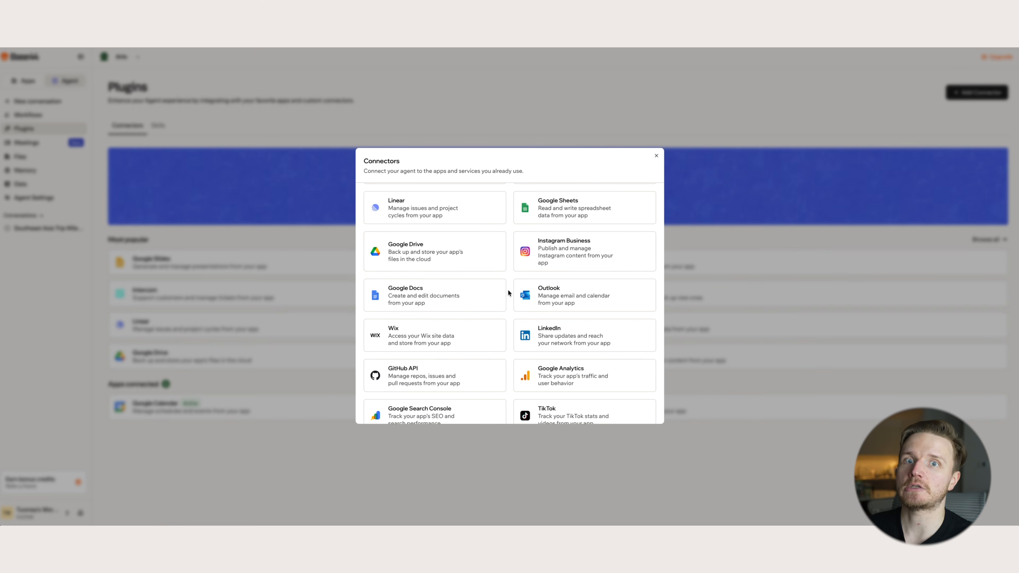
mouse_move(560, 325)
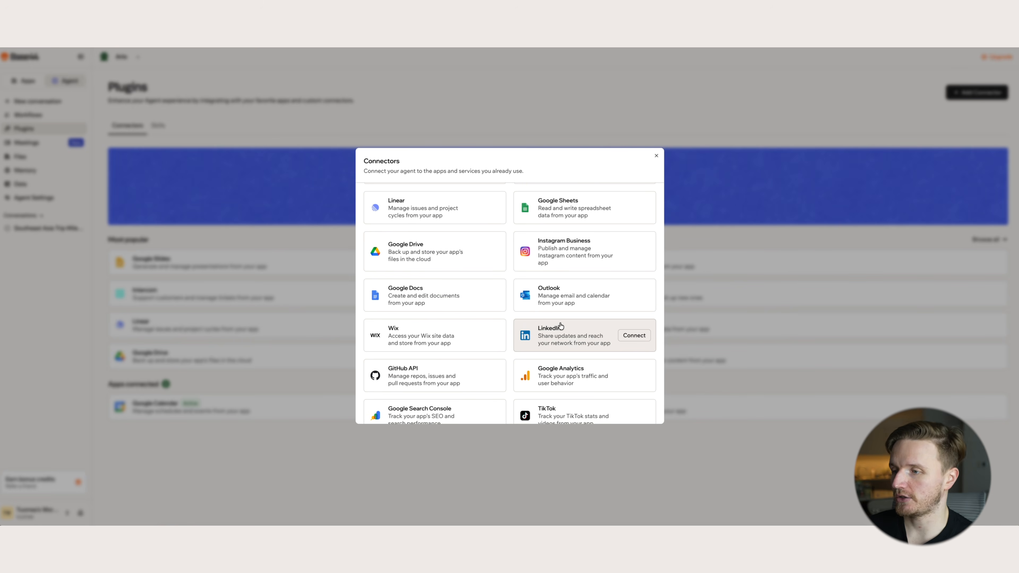
scroll(533, 321, down, 6)
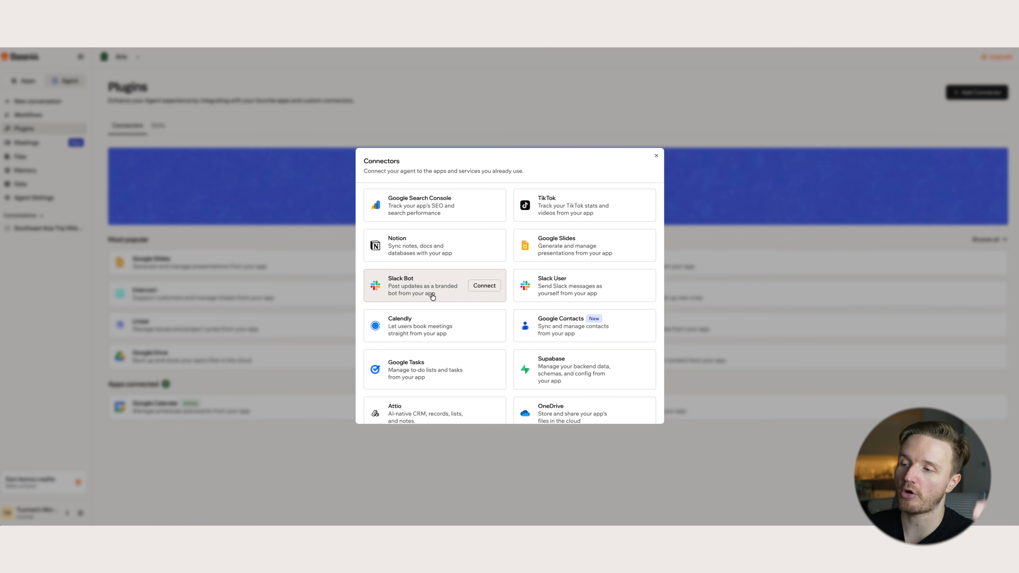
scroll(570, 192, down, 4)
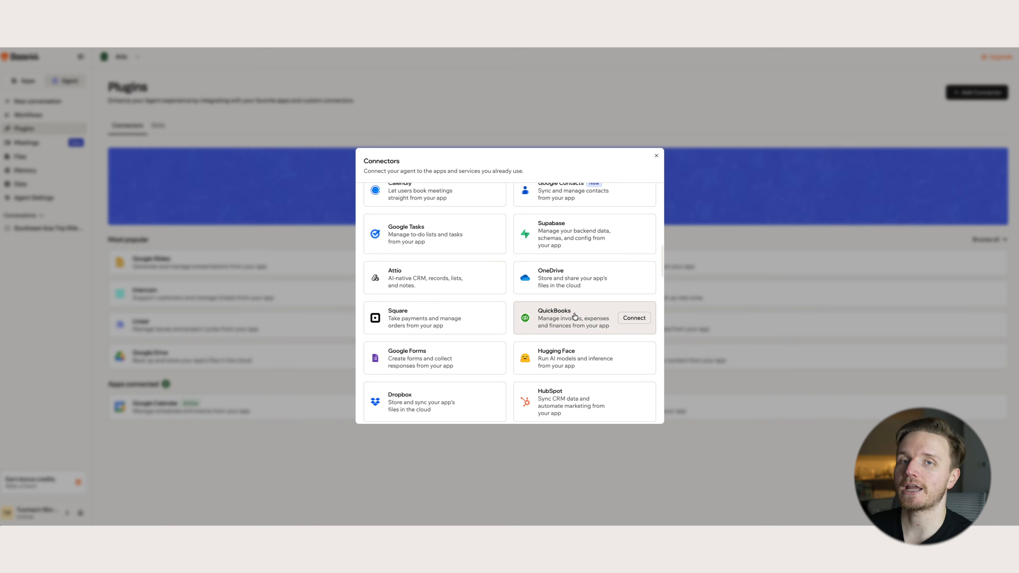
scroll(575, 316, down, 8)
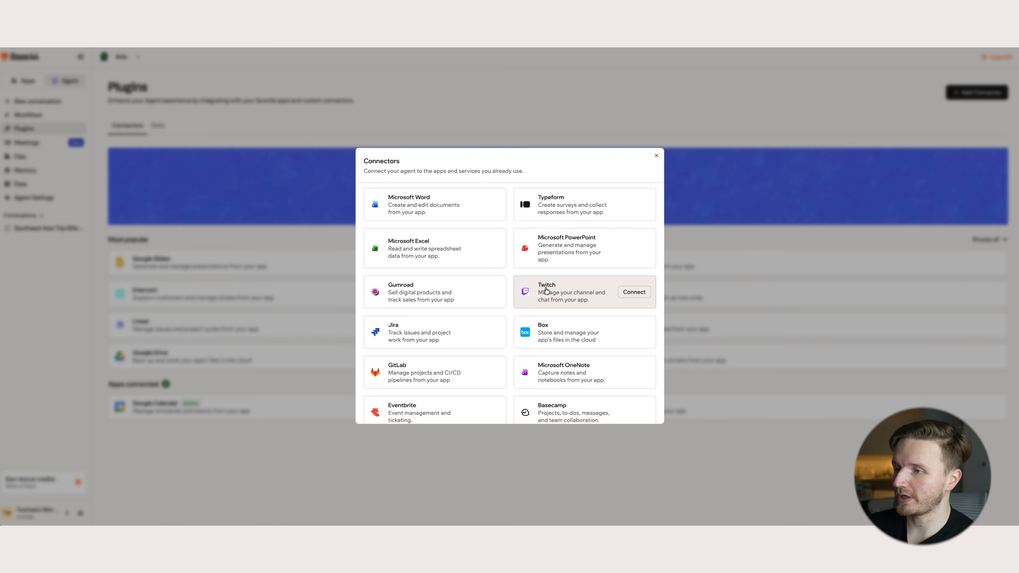
scroll(546, 290, down, 2)
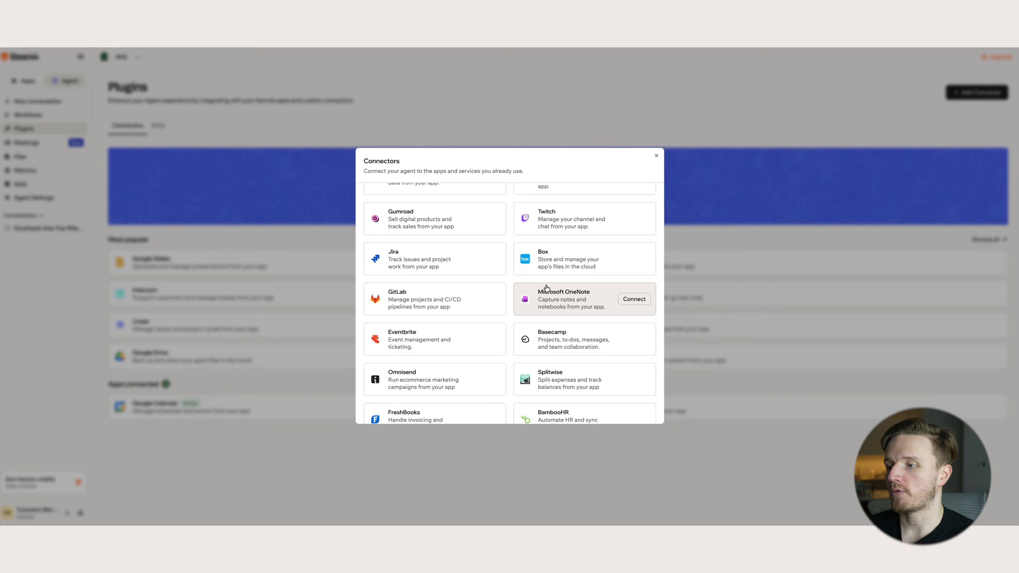
scroll(546, 287, down, 2)
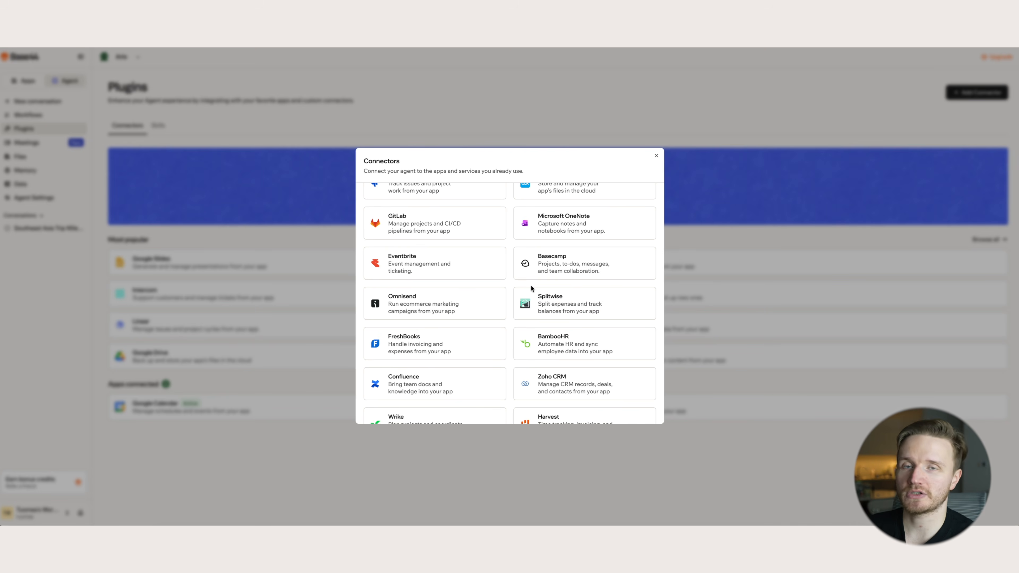
click(259, 203)
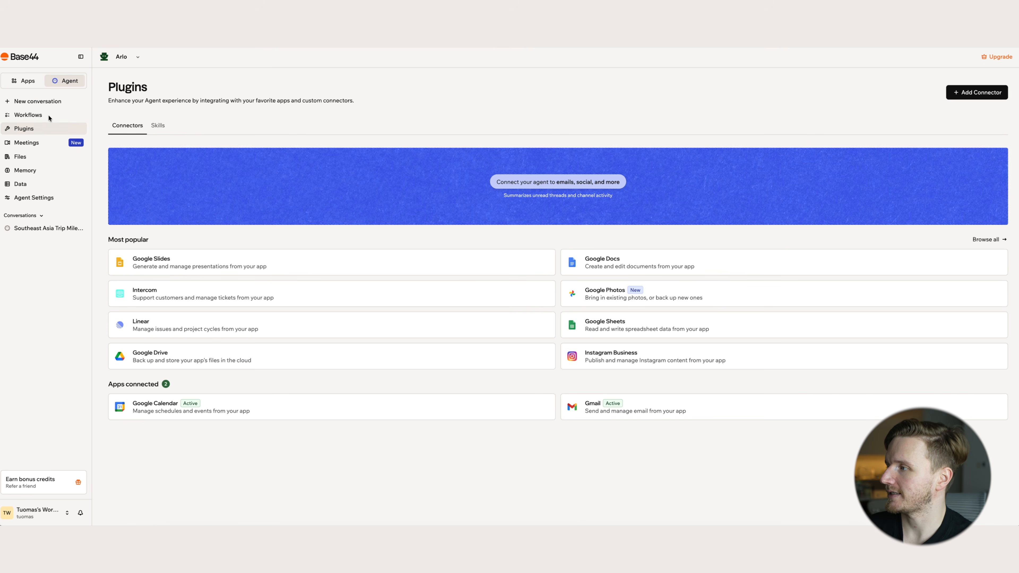
Step: Reopen the email agent conversation and inspect the Gmail connection note and the workflow guide details
click(44, 228)
scroll(445, 265, down, 1)
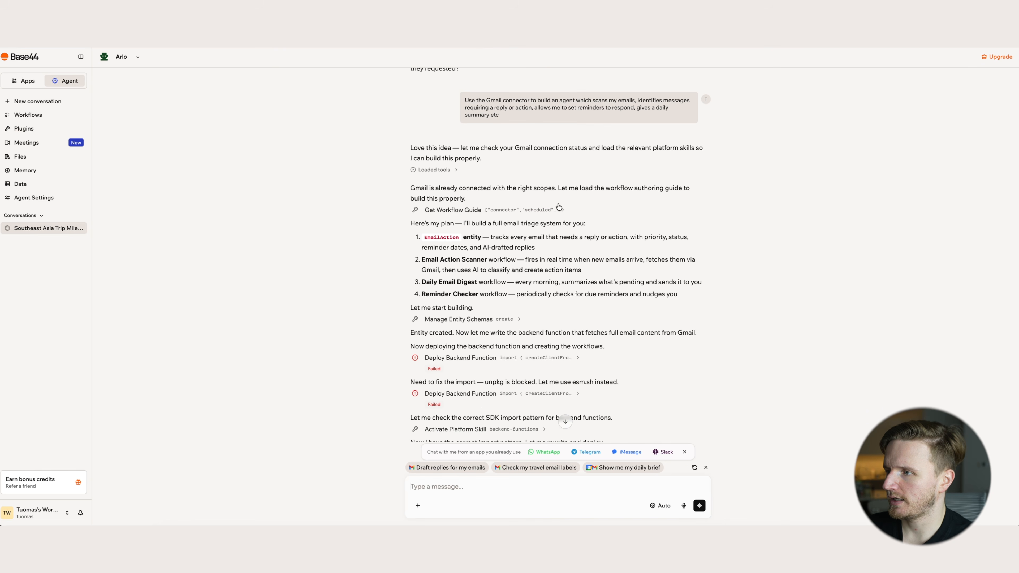
scroll(421, 196, down, 1)
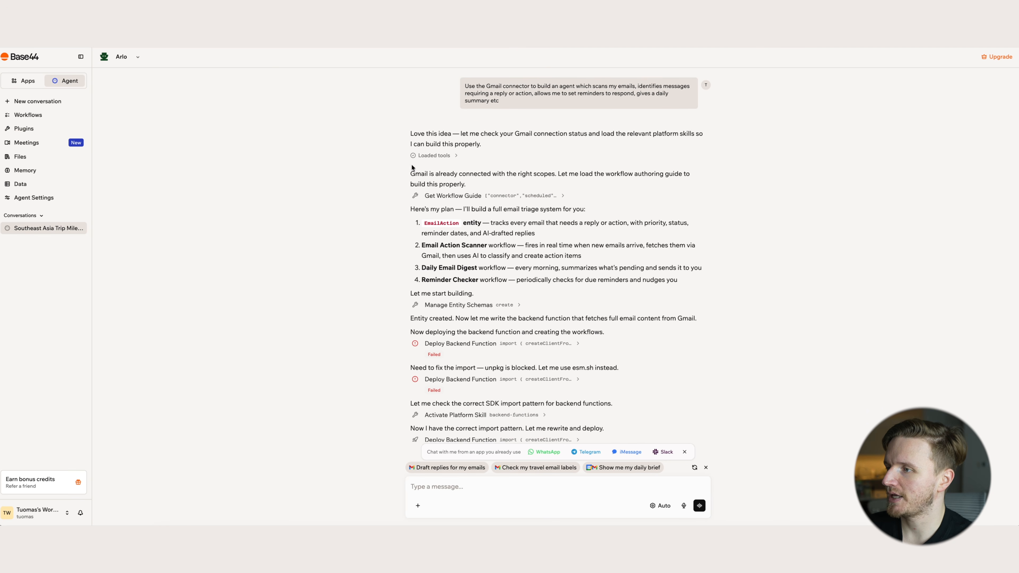
drag(410, 171, 537, 177)
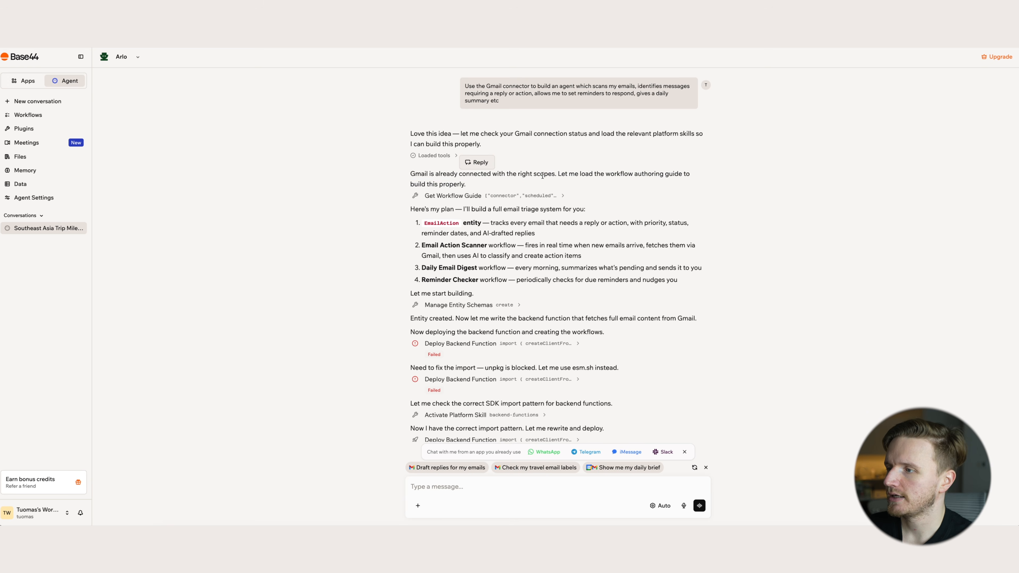
click(561, 173)
scroll(483, 233, down, 10)
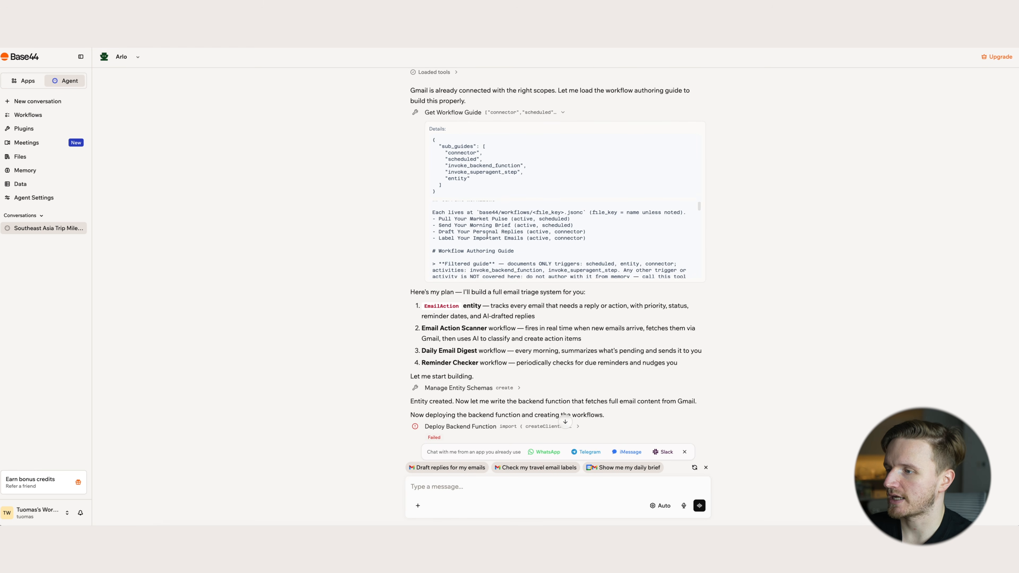
scroll(388, 209, down, 3)
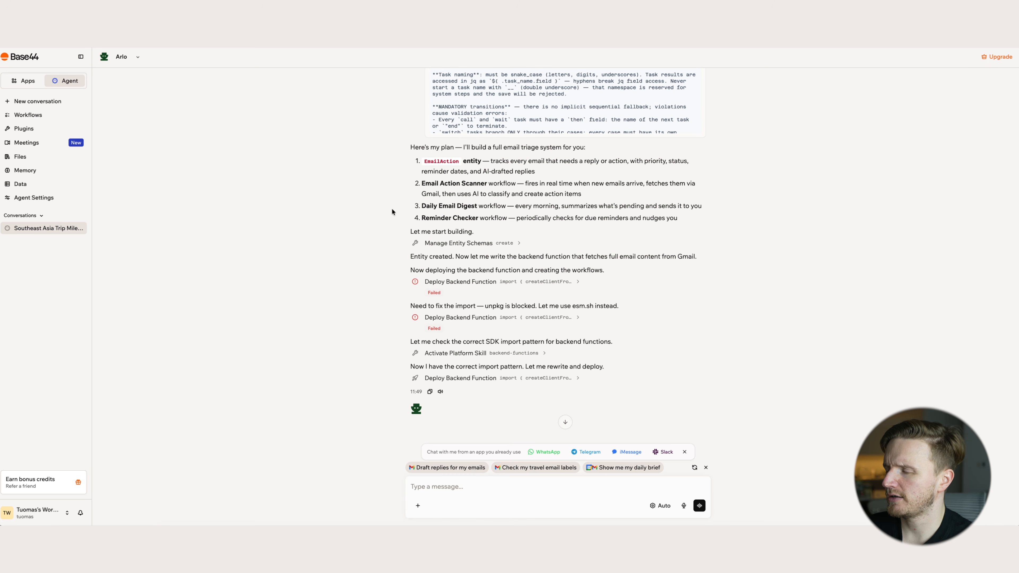
Step: Read the email triage plan, the descriptions of the built workflows and the usage instructions in the agent's reply
drag(410, 147, 499, 147)
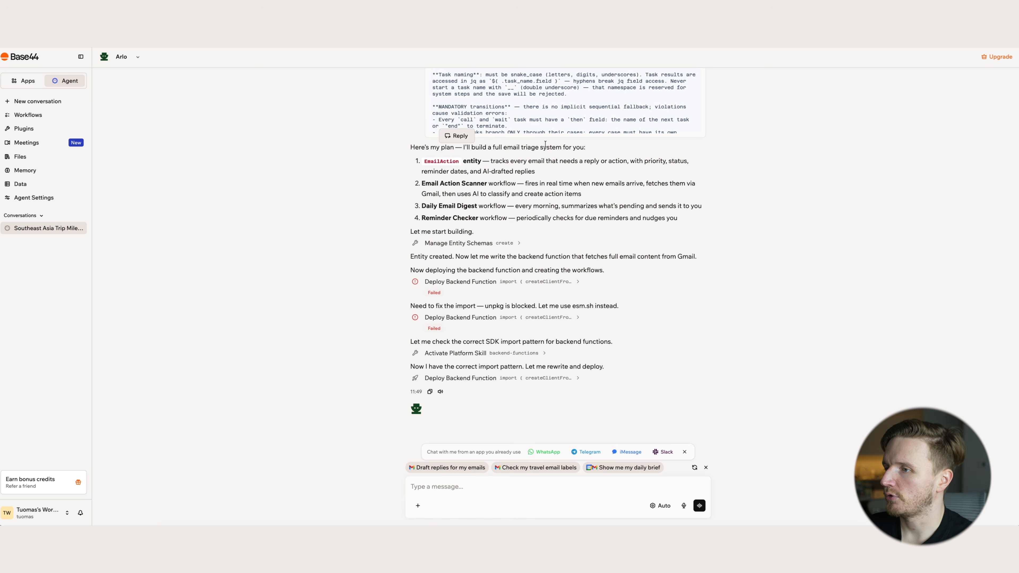
drag(413, 161, 464, 161)
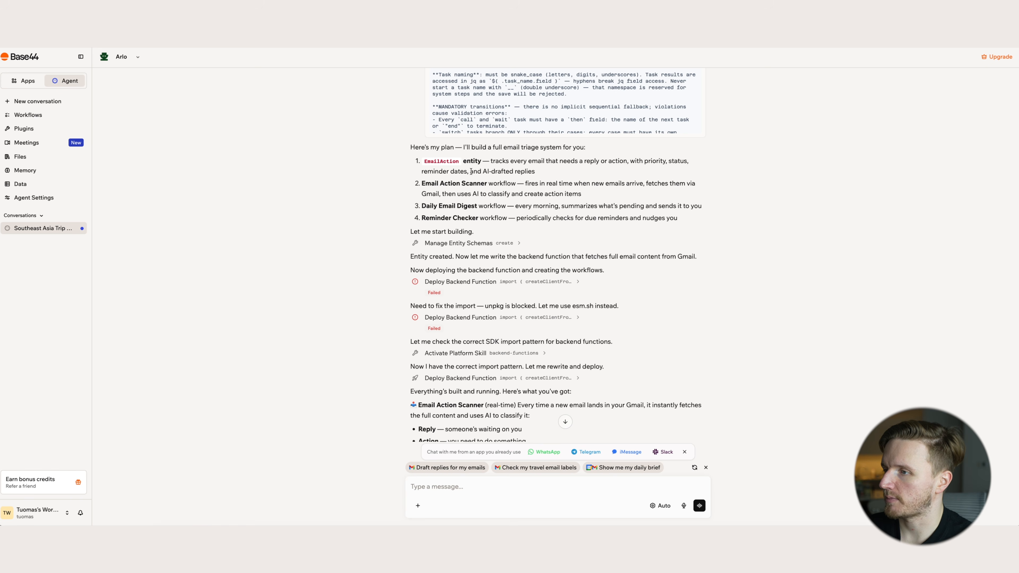
drag(421, 184, 486, 184)
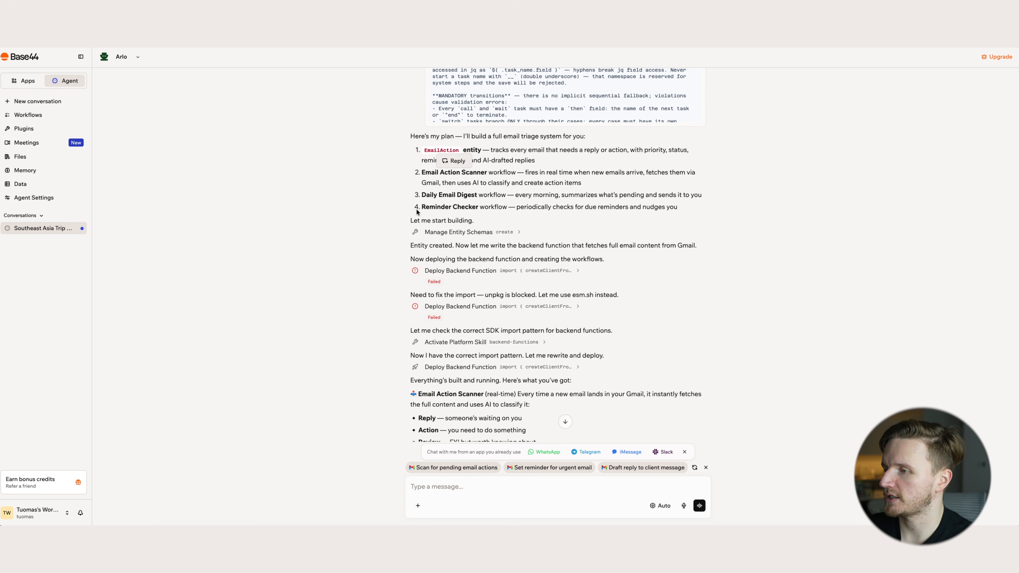
scroll(456, 207, down, 7)
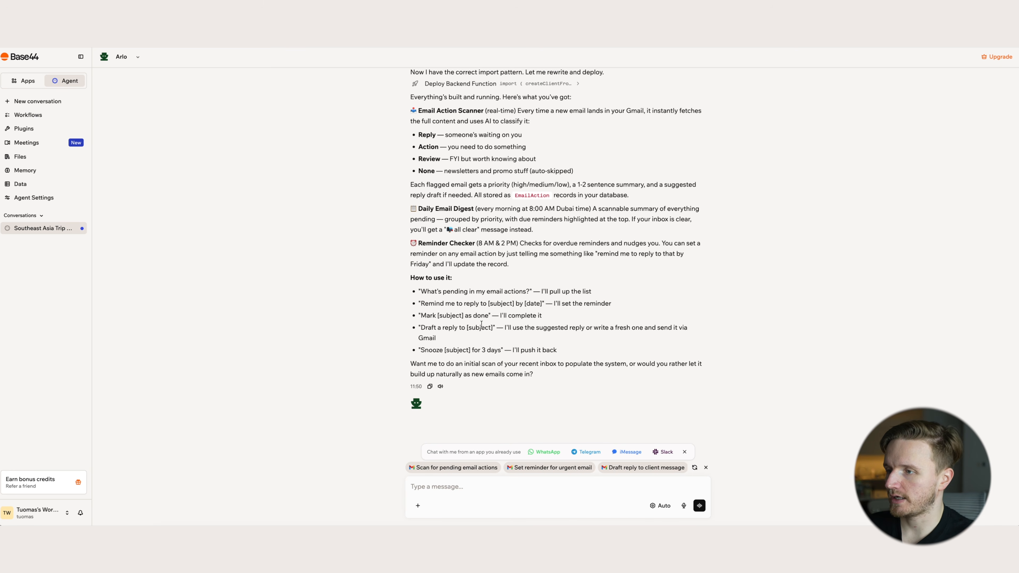
Step: Send the agent the message "What needs my attention?"
click(441, 487)
text(What needs my a)
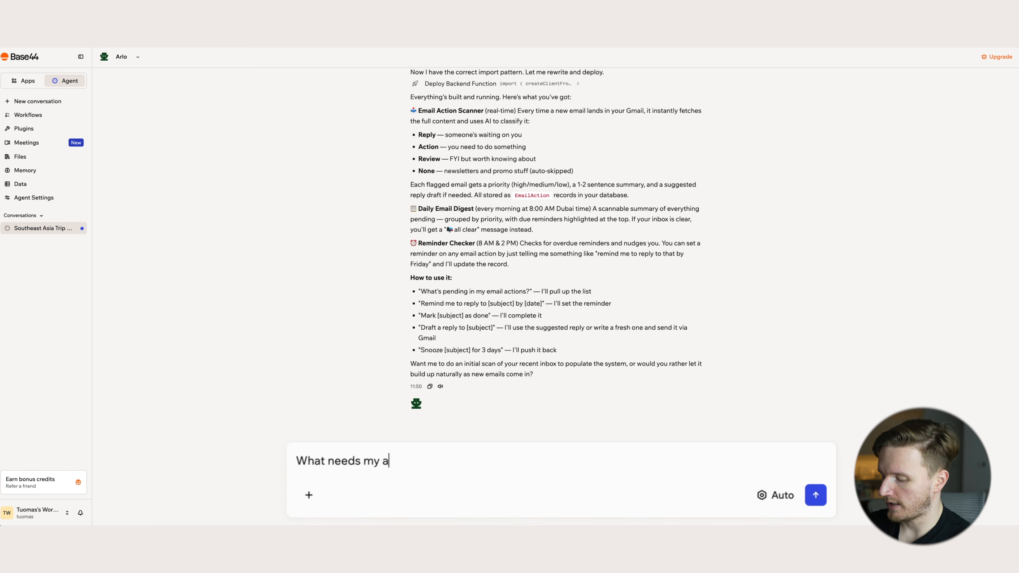
text(ttention?)
key(Return)
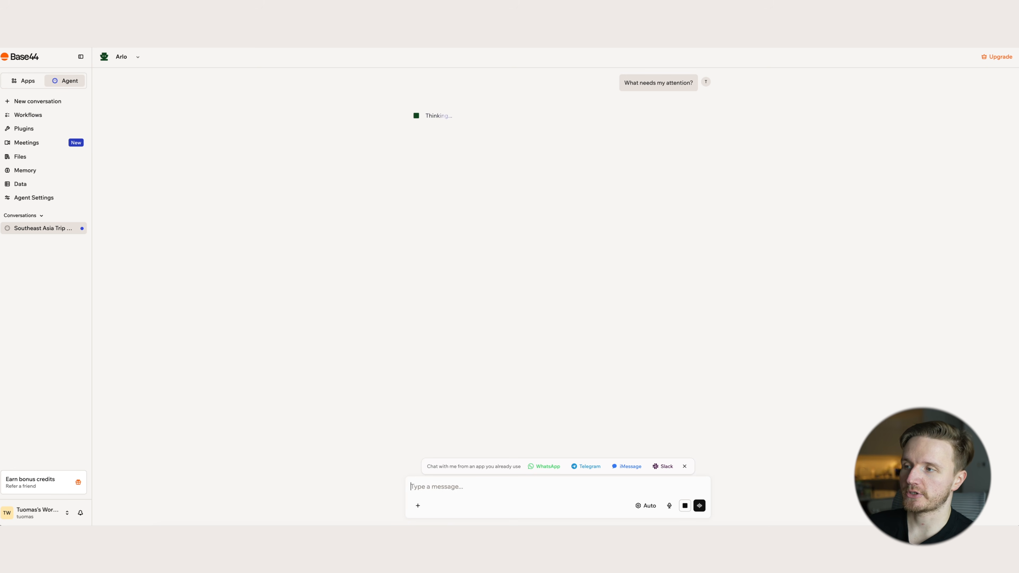
Step: Read the agent's reply about pending email actions and answer it with "yes, do a scan"
drag(549, 115, 632, 115)
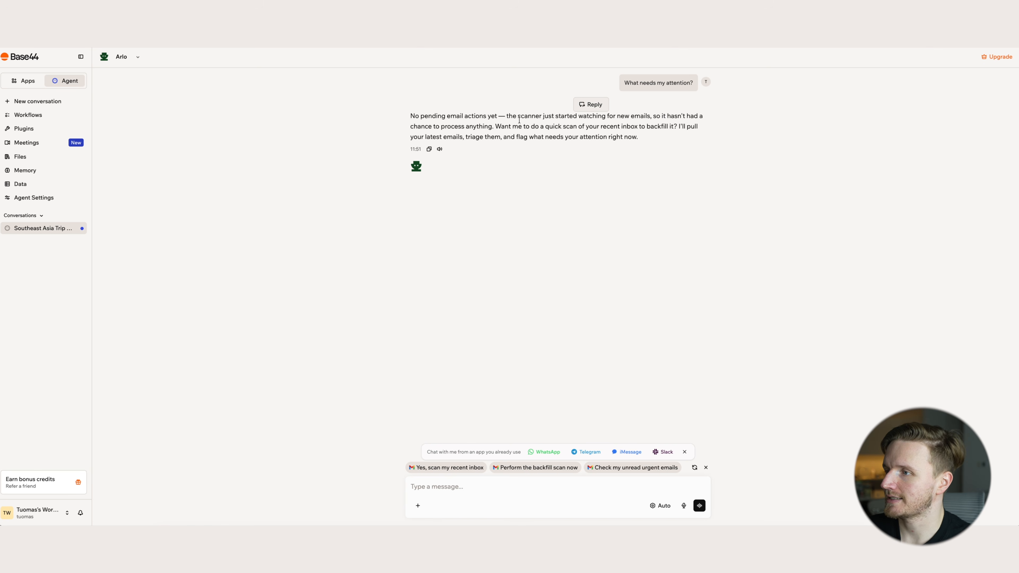
click(511, 125)
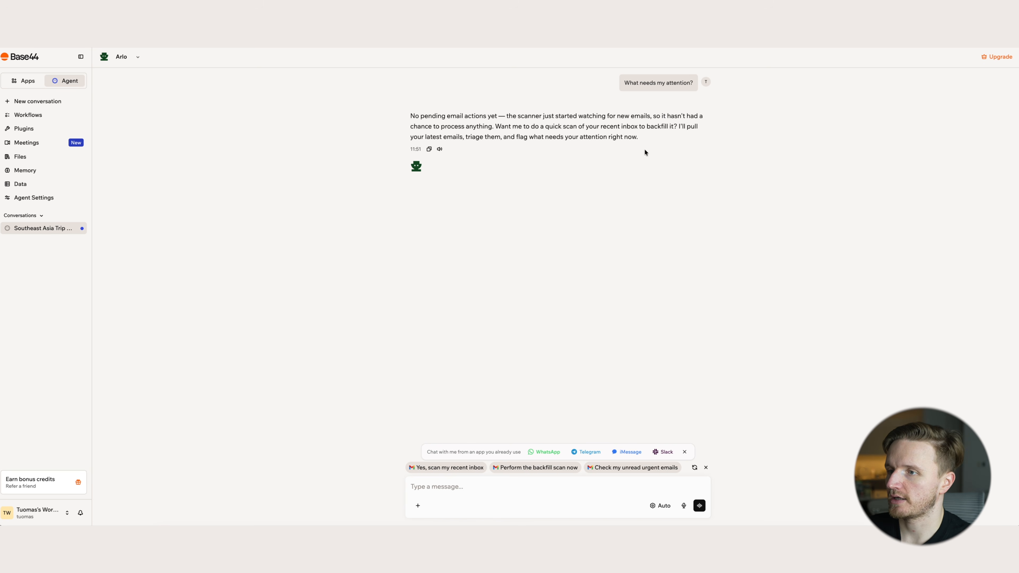
click(520, 484)
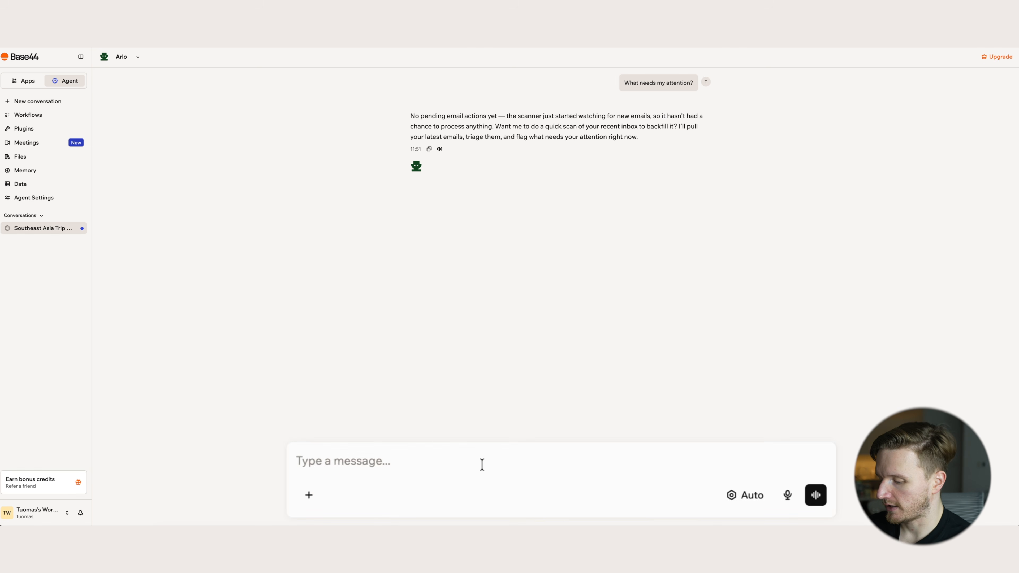
text(yes, do a scan)
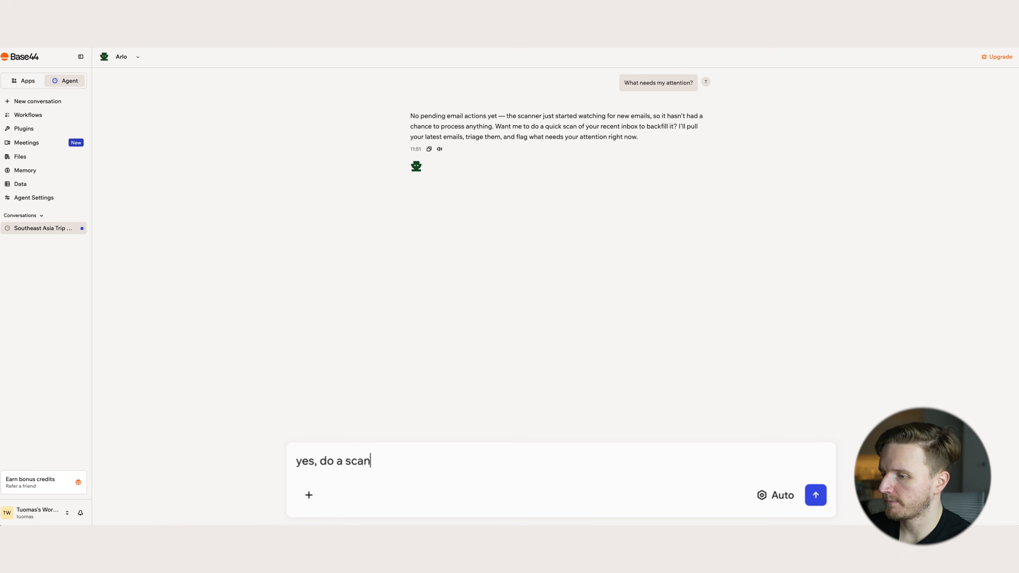
key(Return)
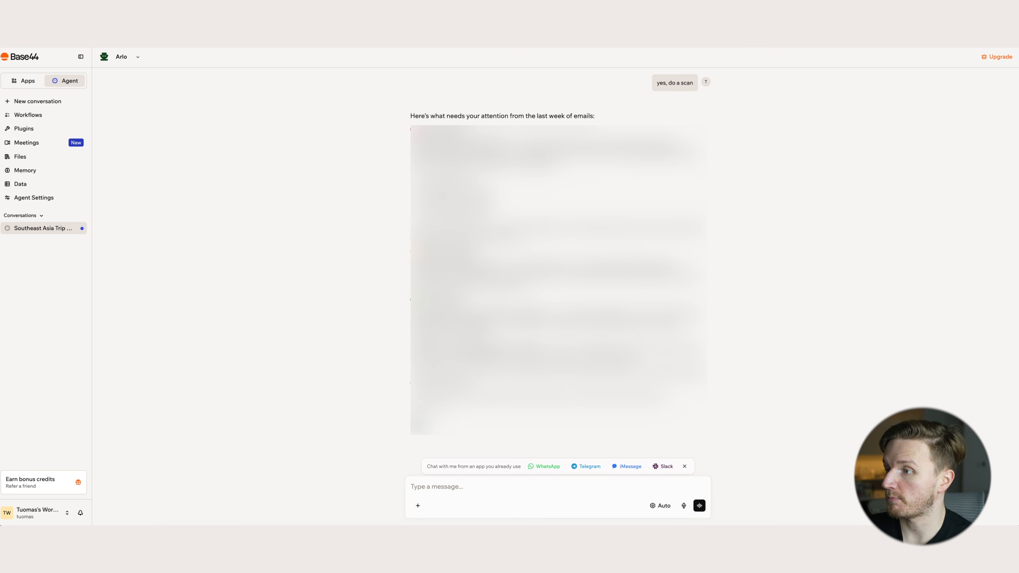
Step: Read through the scan results for the last week of emails, covering each priority group in the agent's reply
drag(407, 132, 466, 132)
click(439, 132)
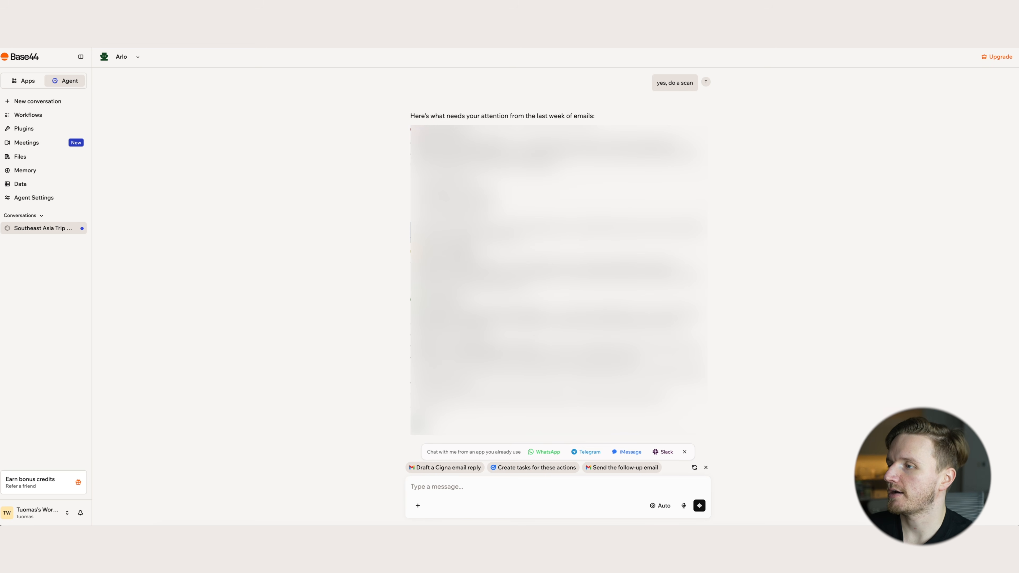
drag(525, 239, 414, 144)
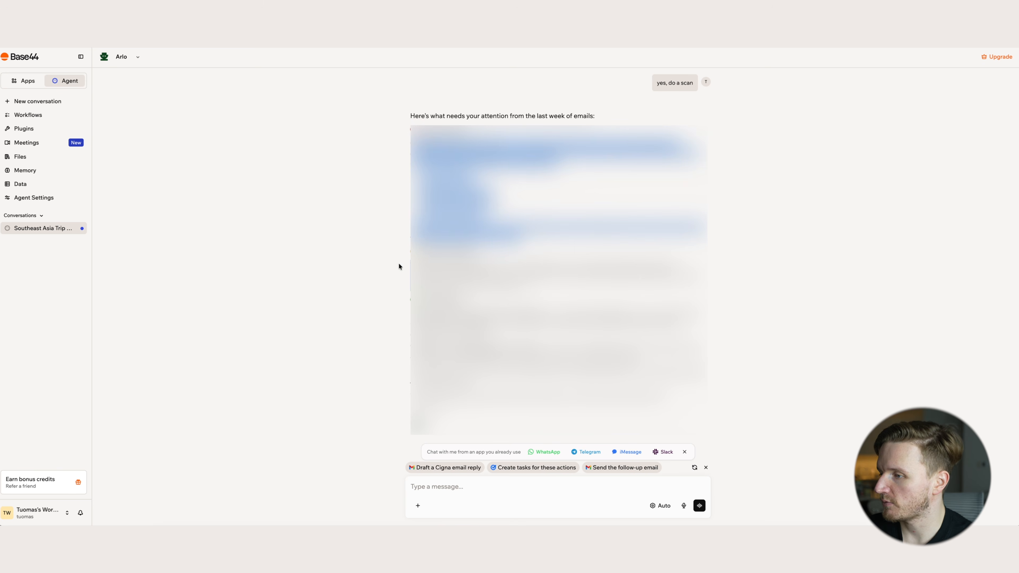
click(399, 264)
drag(525, 287, 417, 261)
drag(634, 359, 417, 334)
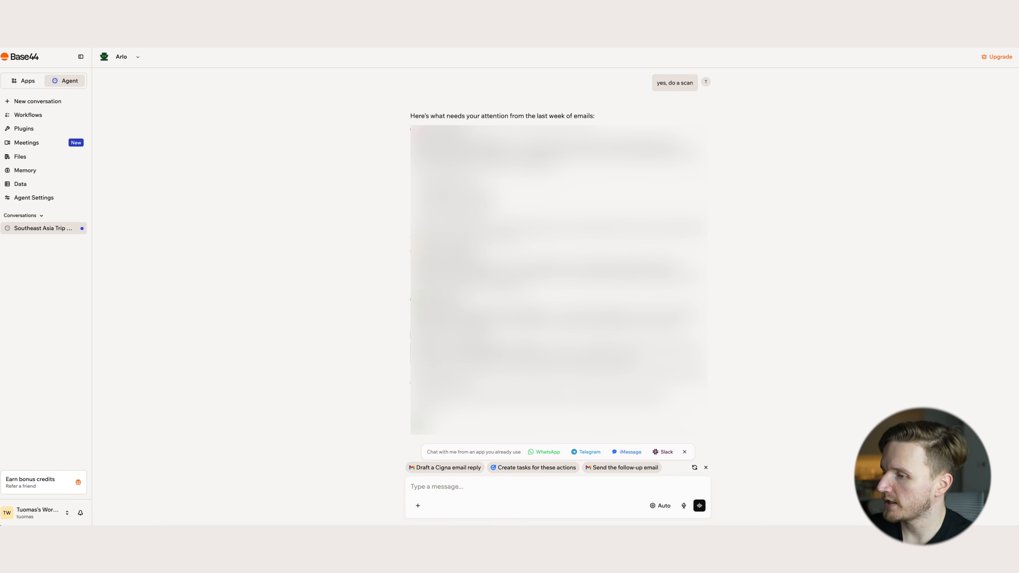
drag(409, 371, 417, 309)
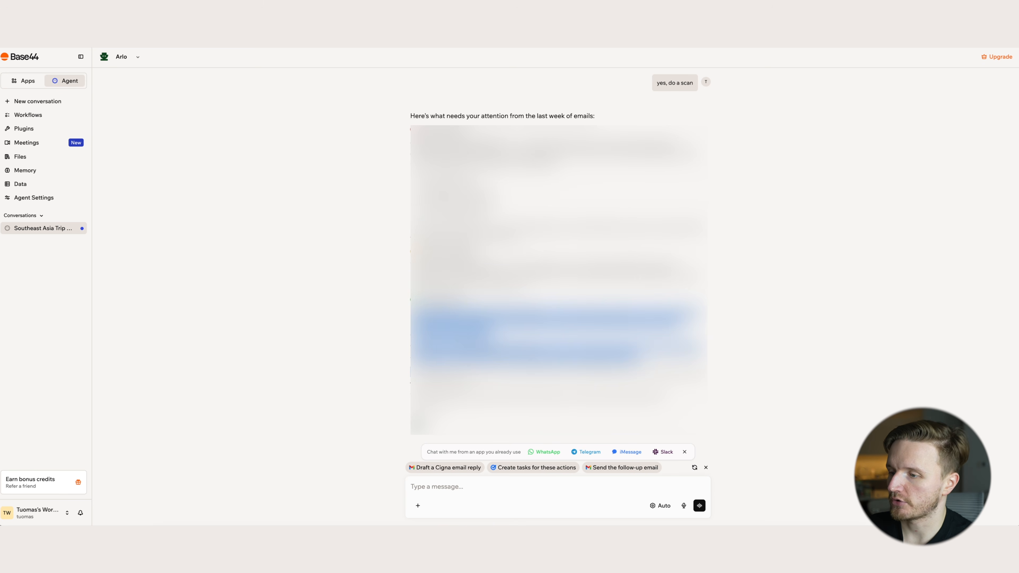
click(417, 310)
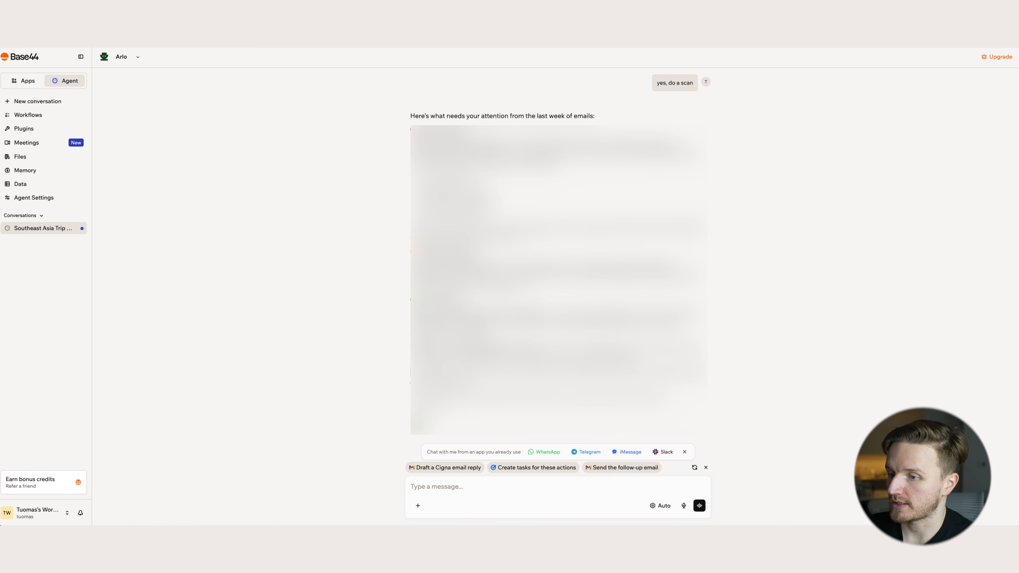
drag(417, 371, 664, 372)
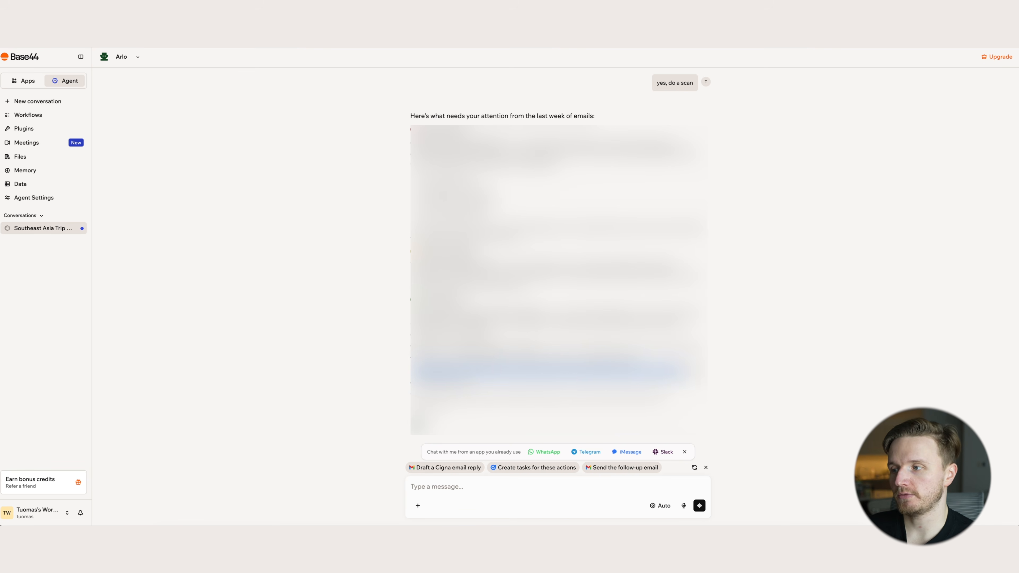
click(678, 373)
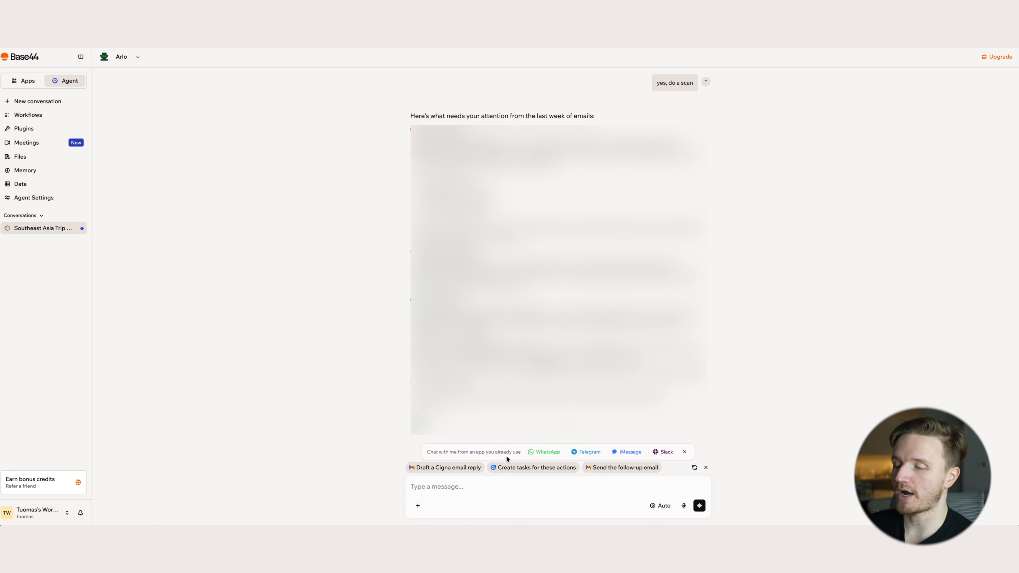
Step: Connect the agent to WhatsApp by opening the Base44 Superagent chat in the WhatsApp app and sending the prefilled activation code message
click(546, 452)
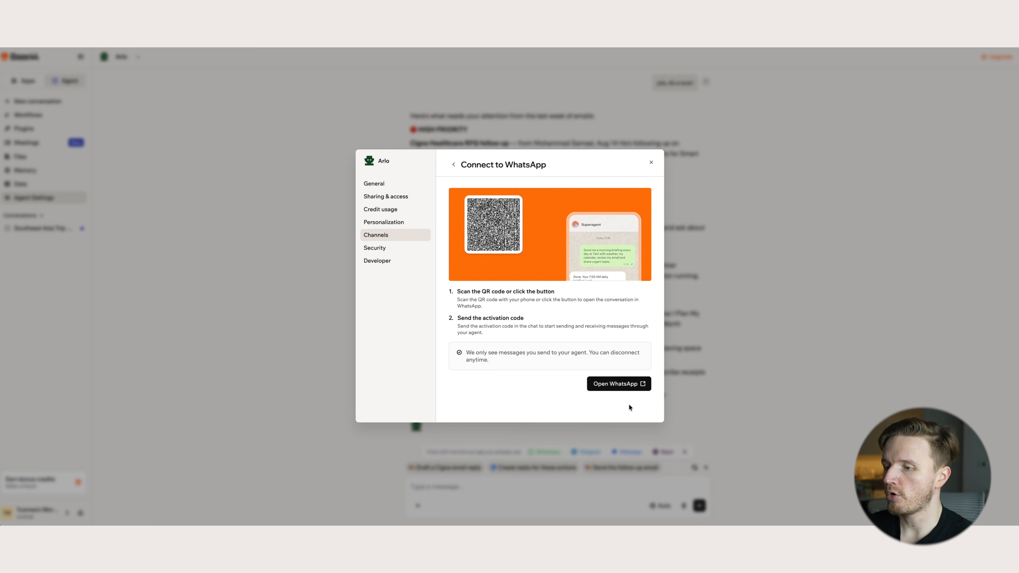
click(628, 384)
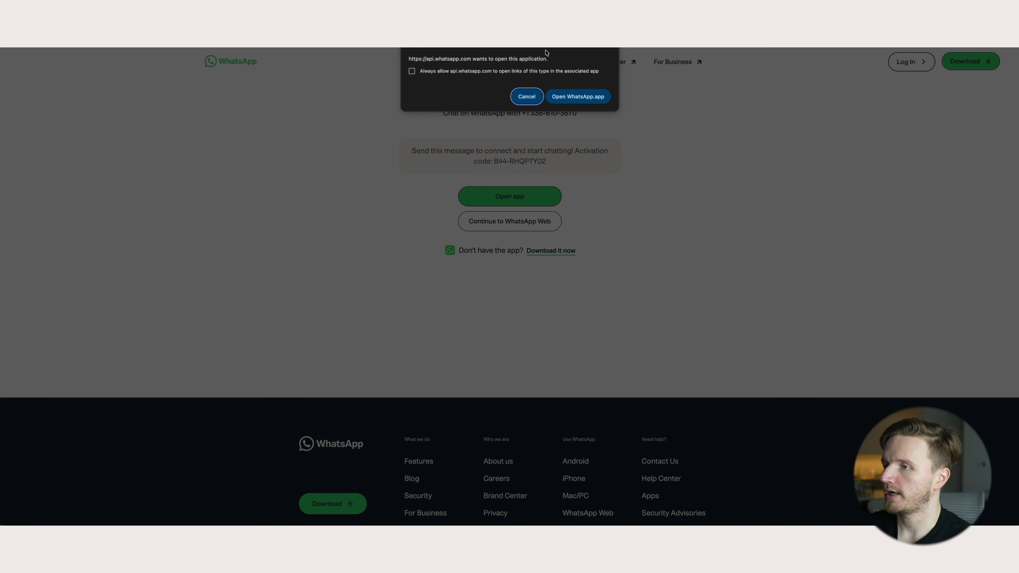
click(584, 99)
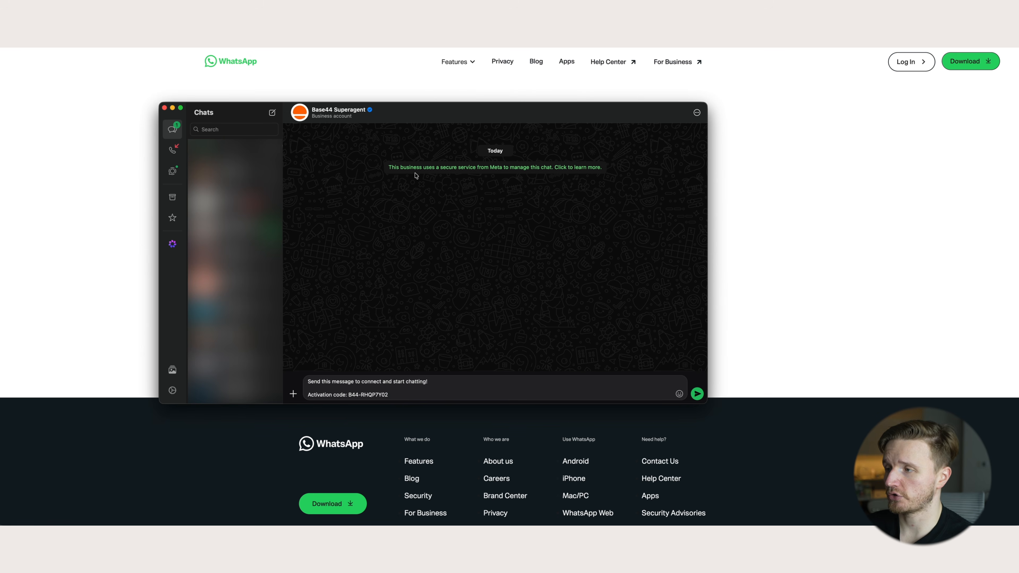
click(697, 393)
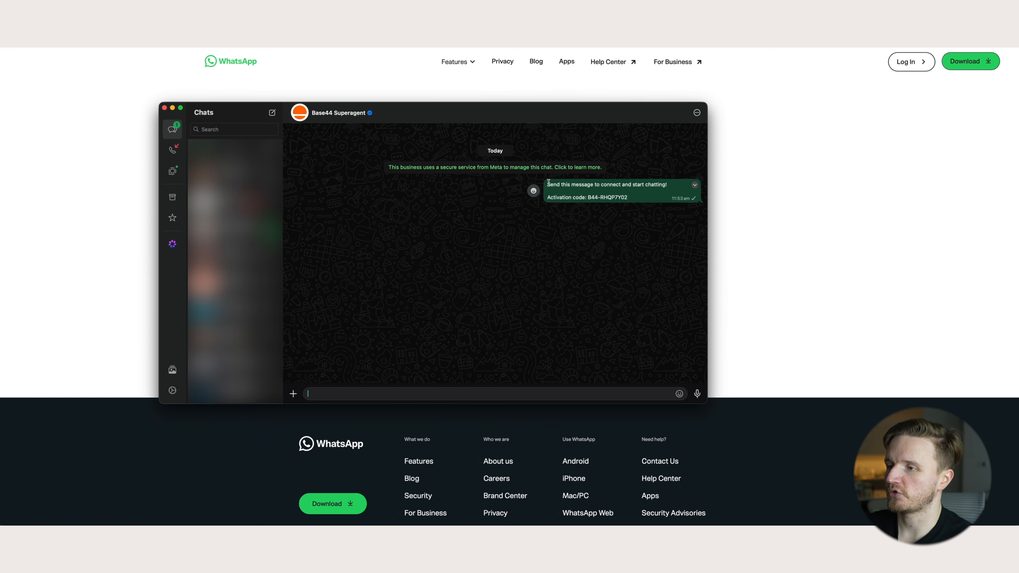
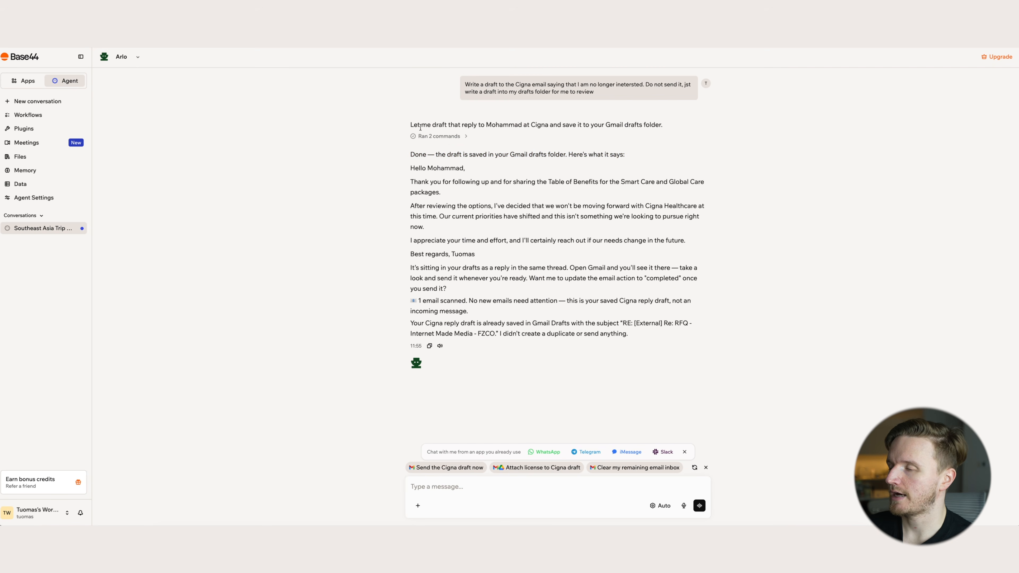
Step: Review the agent's note about the saved Cigna reply, and open that draft in Gmail to read the thread
drag(389, 155, 496, 169)
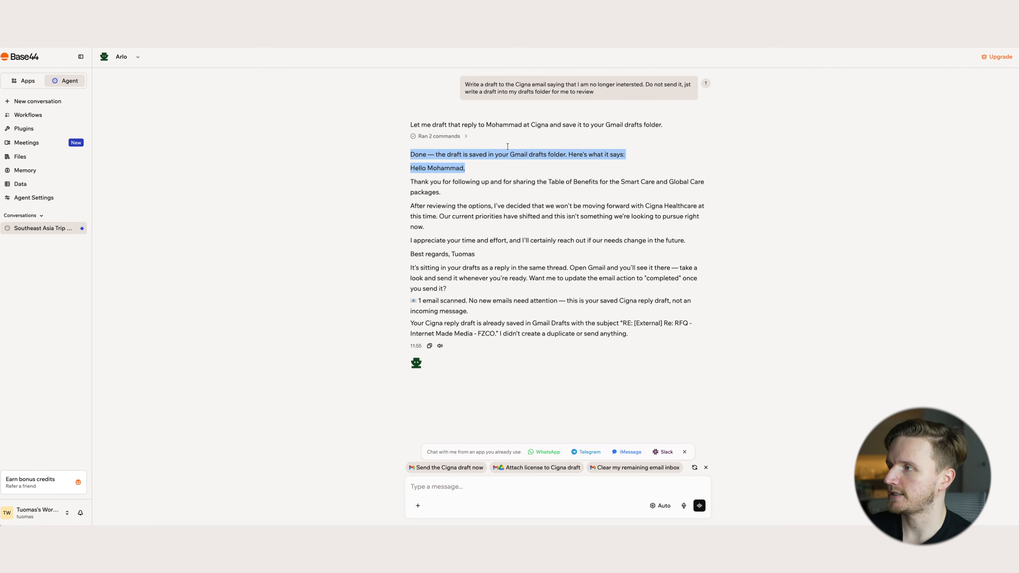
click(297, 49)
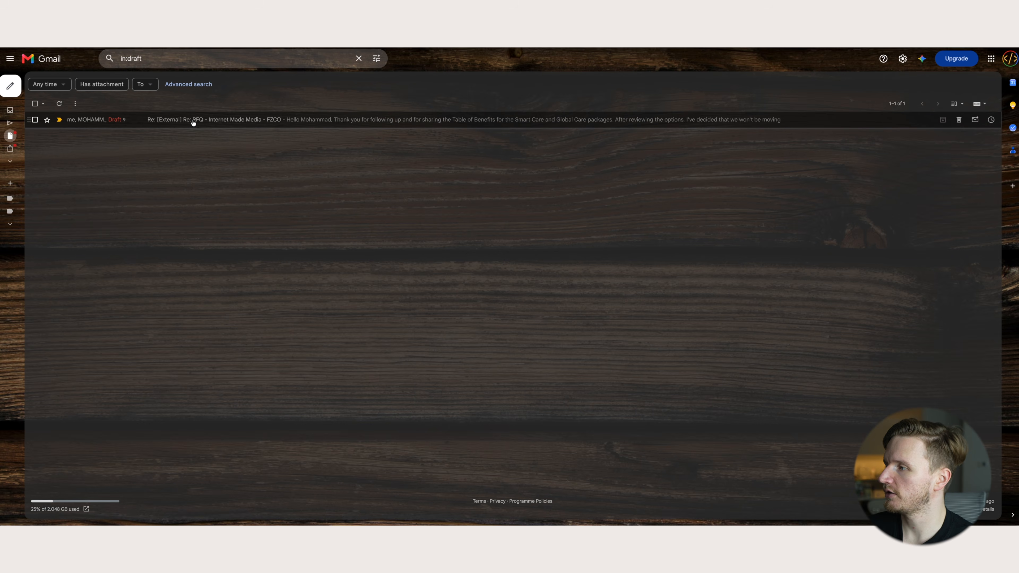
click(196, 120)
scroll(509, 300, down, 10)
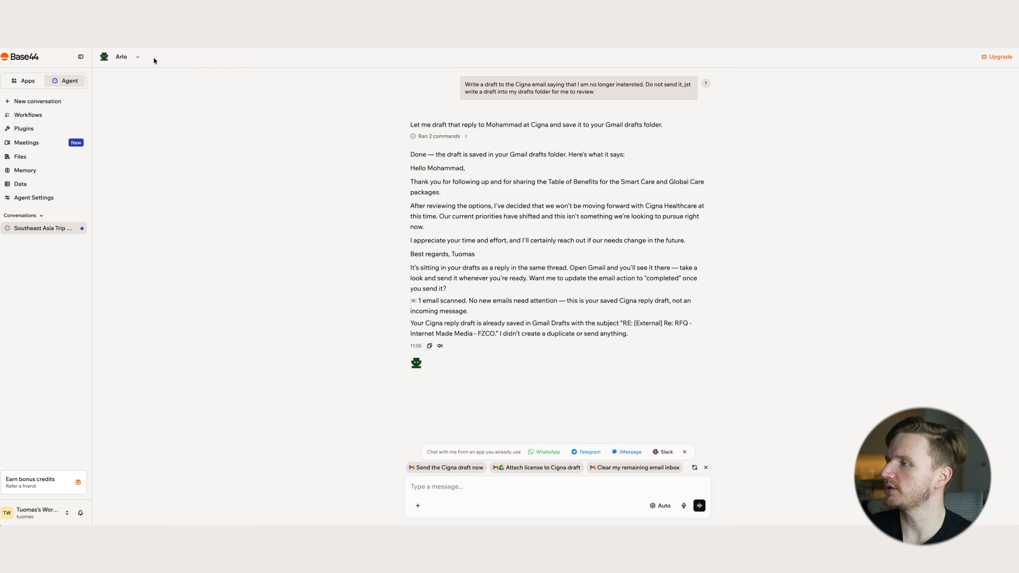
Step: Back in Base44, rename the current agent to "Email Agent"
click(137, 57)
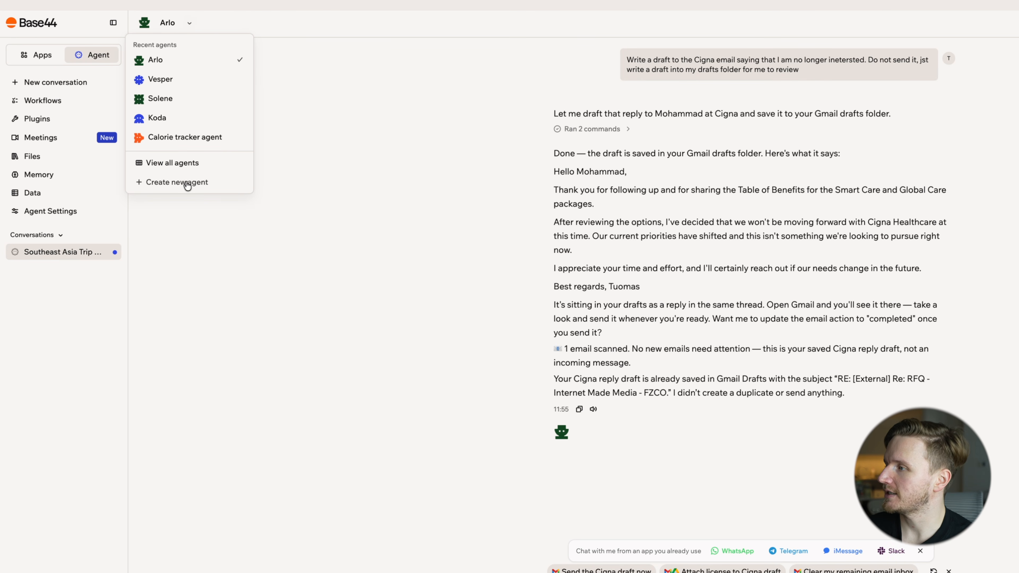
click(338, 179)
double_click(166, 24)
text(Email Agen)
key(Return)
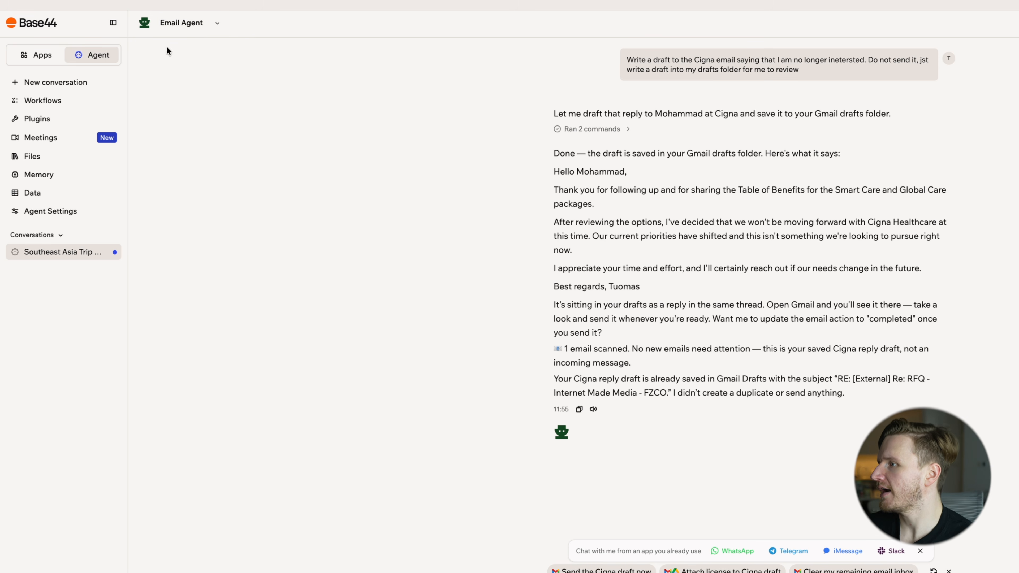
Step: Switch to the Calorie tracker agent and read its setup conversation, covering the food logging request, the macro target questions and the answers
click(215, 25)
click(227, 137)
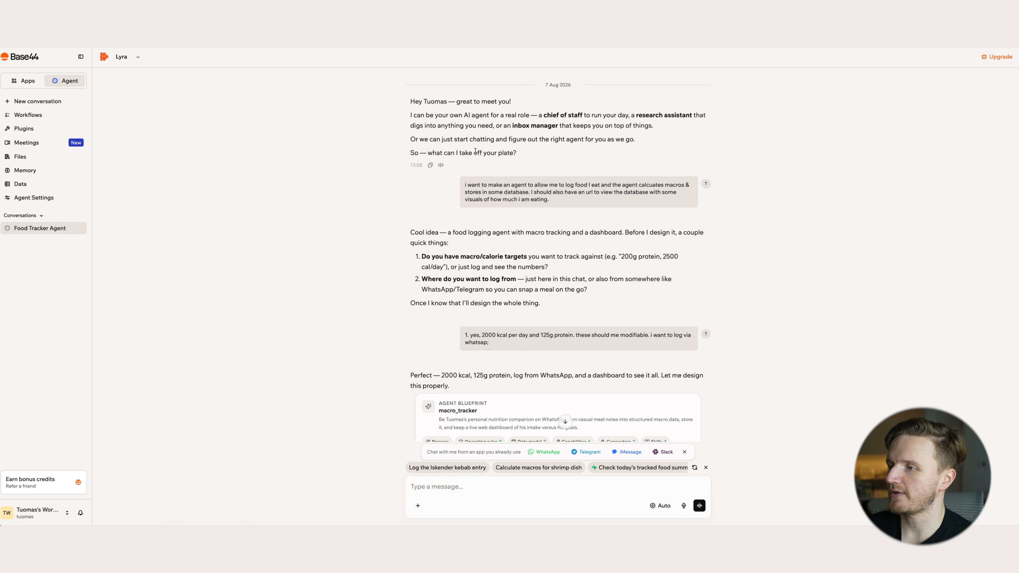
drag(464, 187, 601, 184)
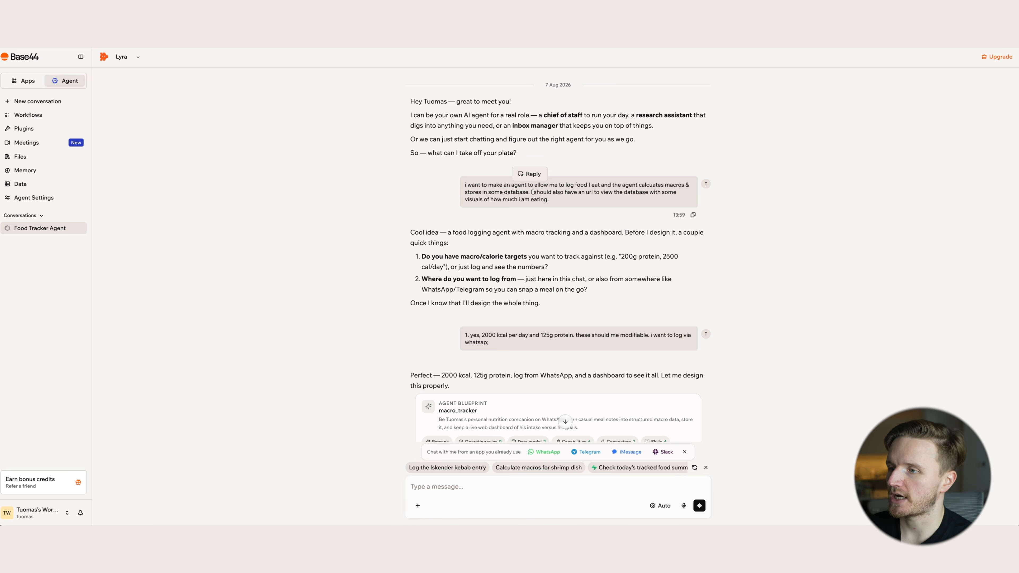
drag(532, 192, 666, 192)
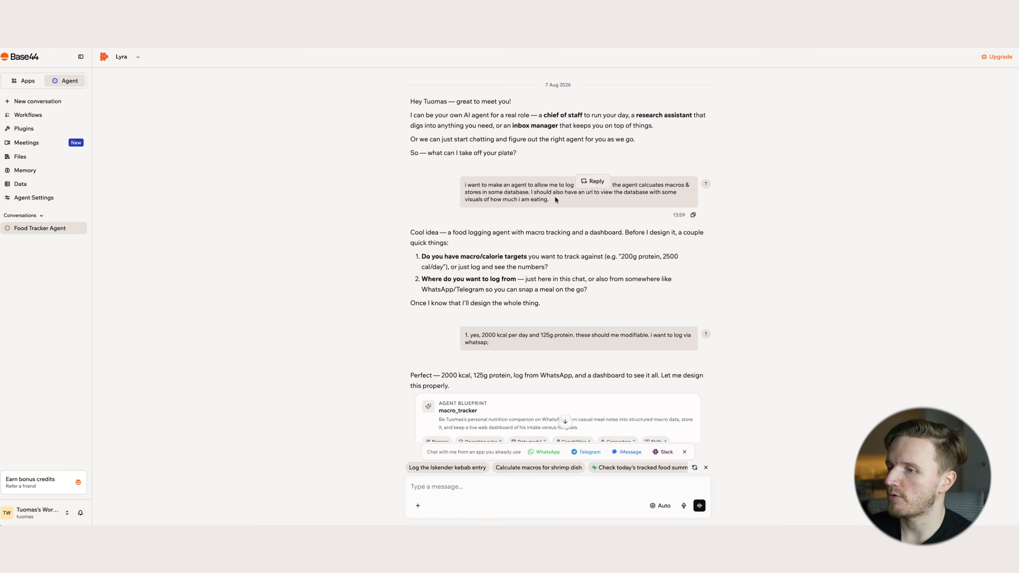
scroll(461, 241, down, 1)
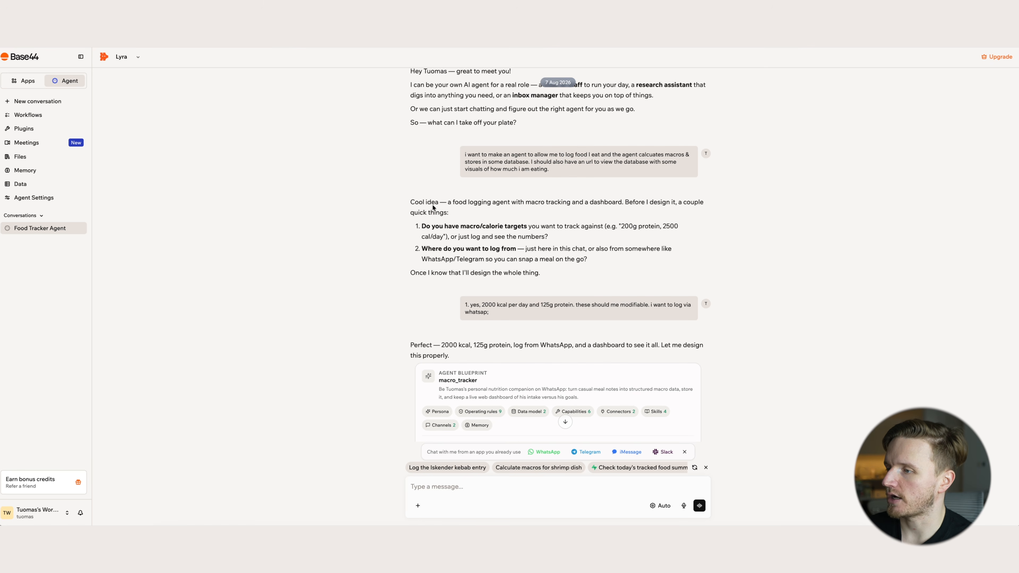
drag(418, 227, 533, 228)
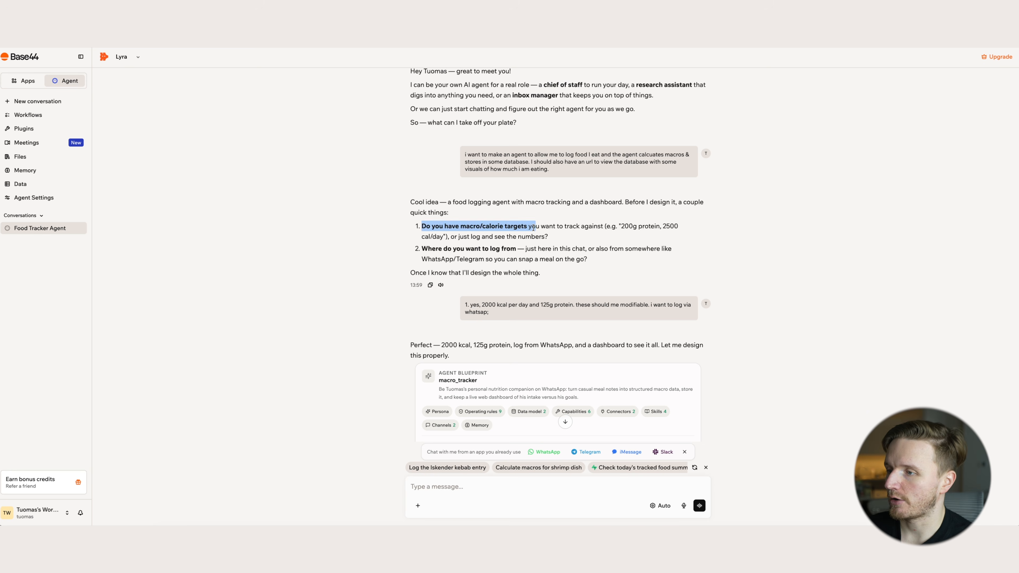
click(533, 227)
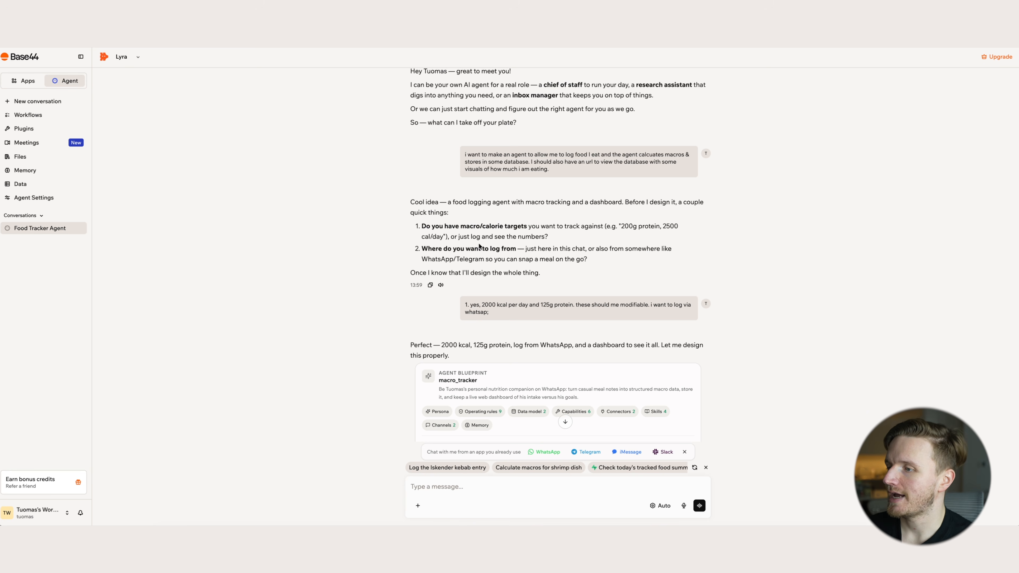
drag(424, 249, 523, 249)
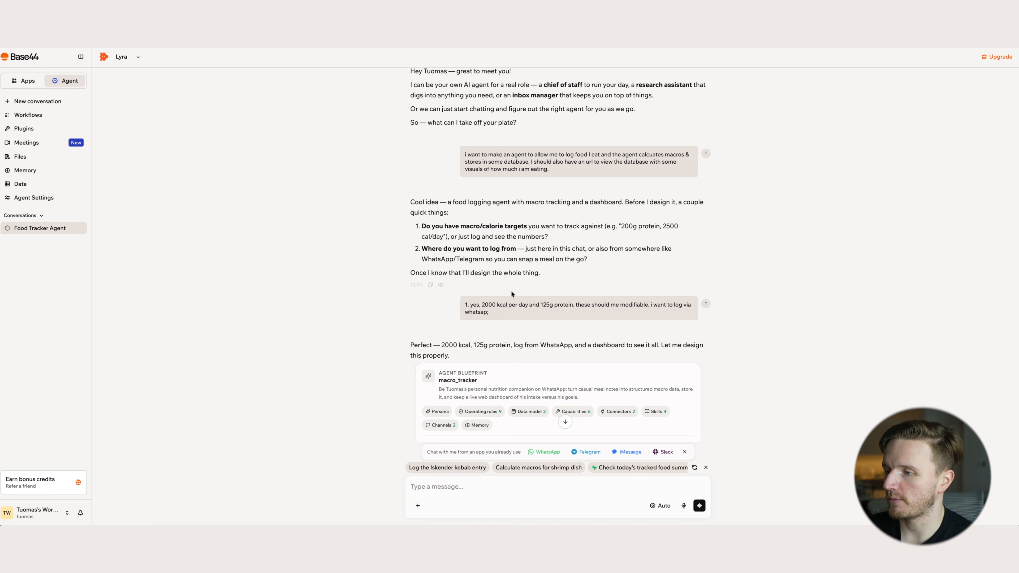
scroll(459, 275, down, 1)
drag(483, 276, 576, 276)
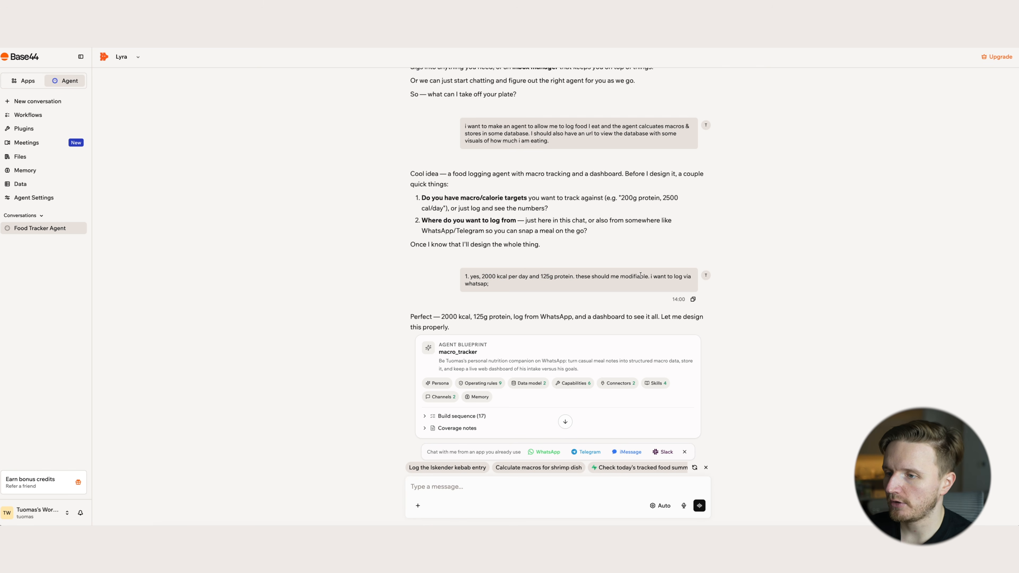
drag(650, 276, 651, 284)
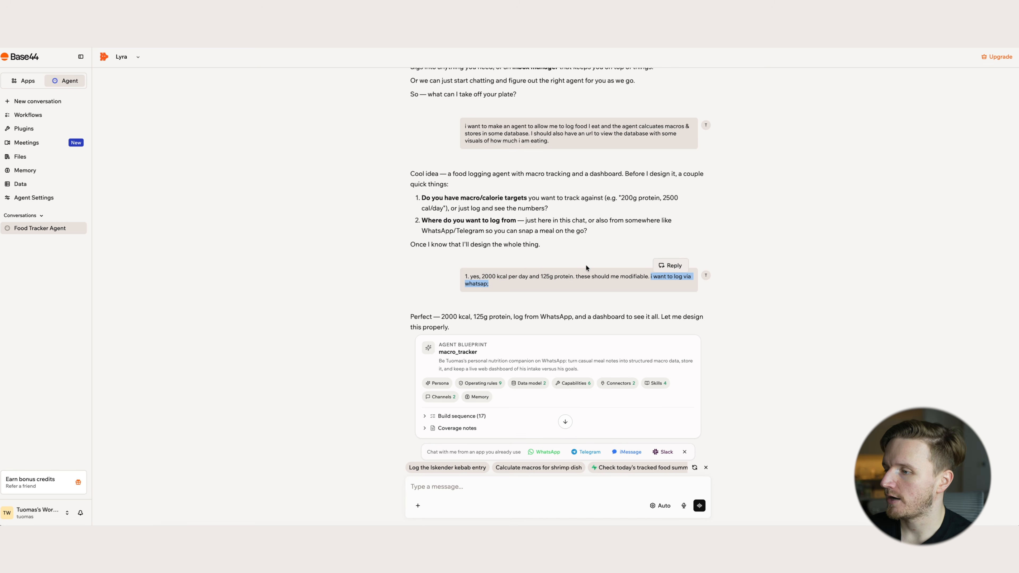
scroll(585, 268, down, 4)
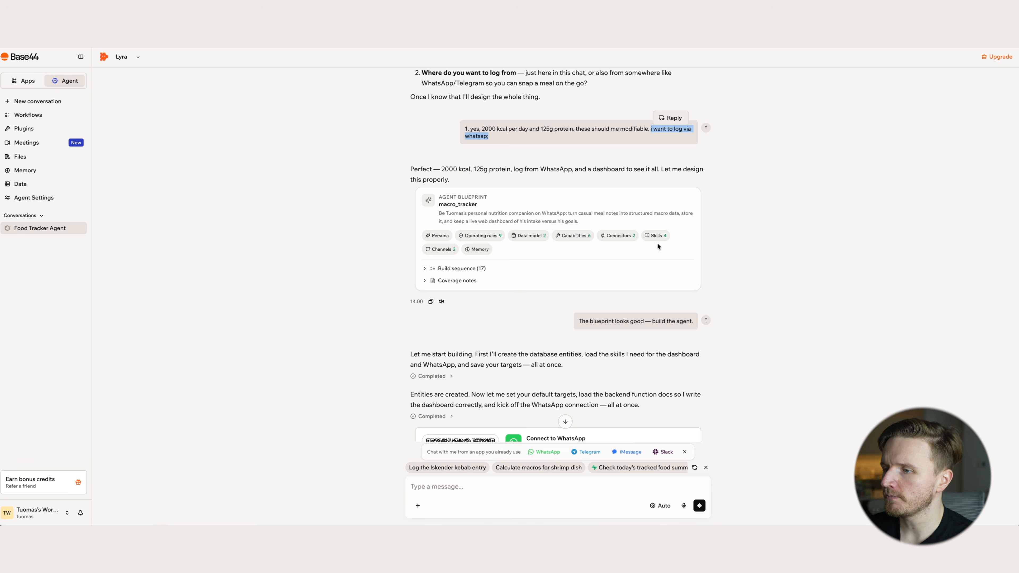
Step: Inspect the macro_tracker blueprint's connectors, including the whatsapp and nutritionix details, and its build sequence
click(615, 239)
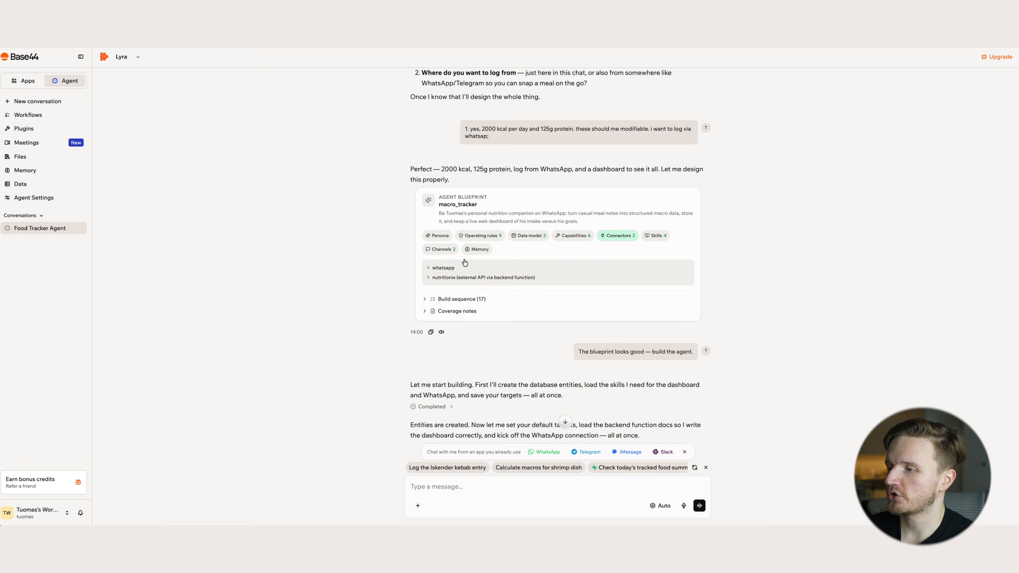
click(452, 268)
click(453, 268)
click(454, 280)
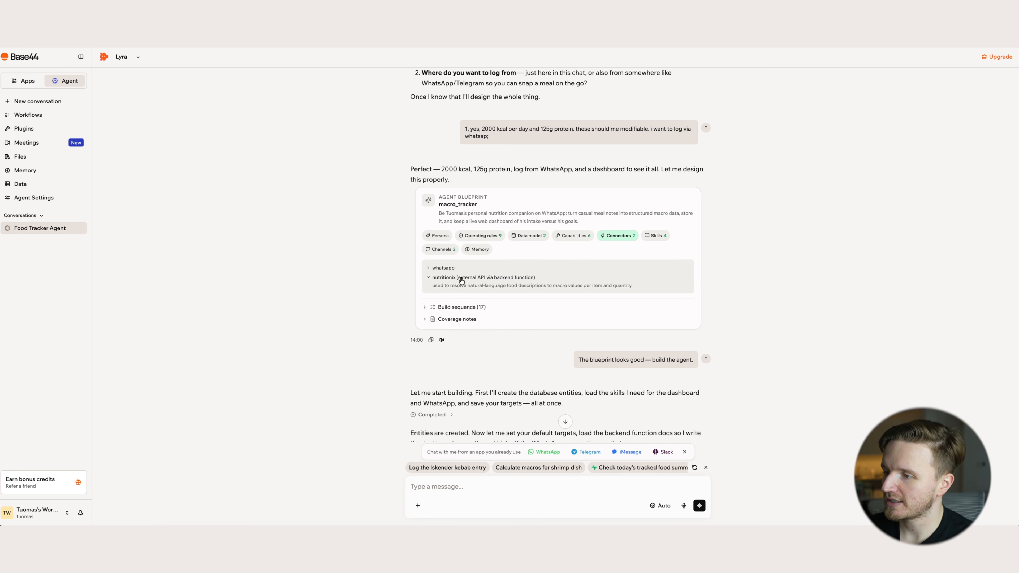
click(523, 280)
click(571, 298)
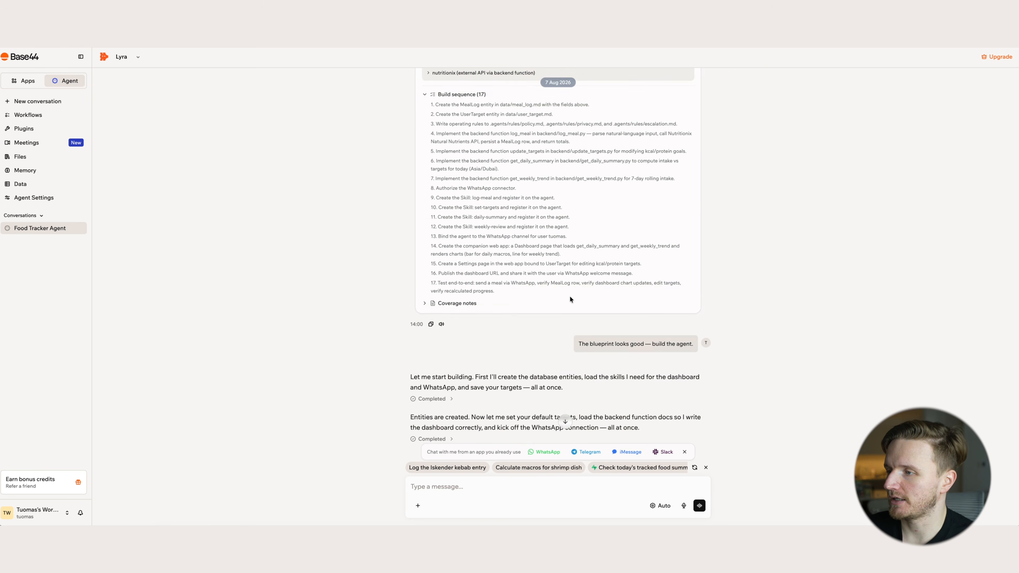
Step: Inspect the macro_tracker blueprint's skills, including the log-meal details, as well as its data model and operating rules
scroll(571, 299, up, 5)
click(462, 312)
click(663, 251)
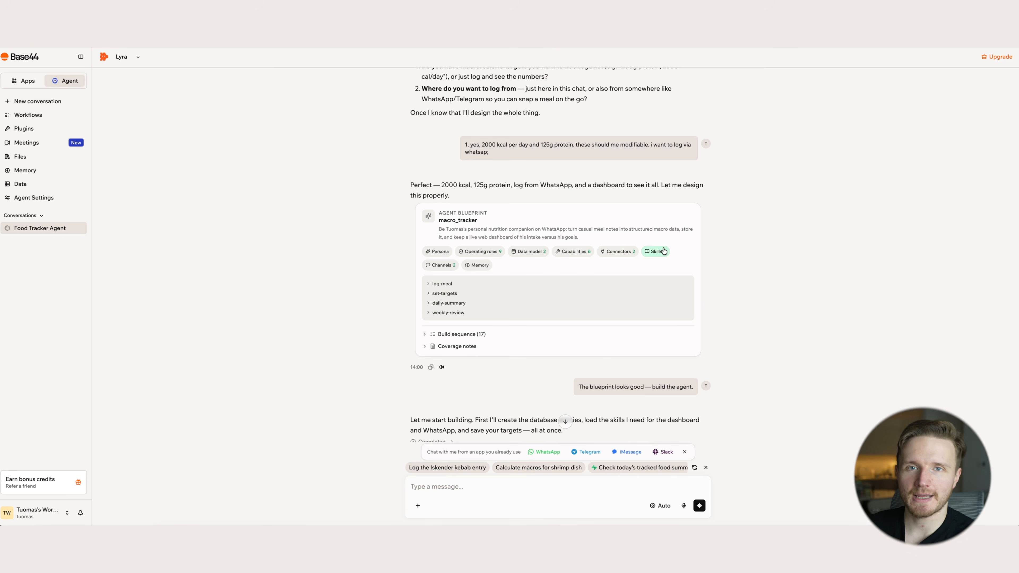
click(440, 284)
click(441, 283)
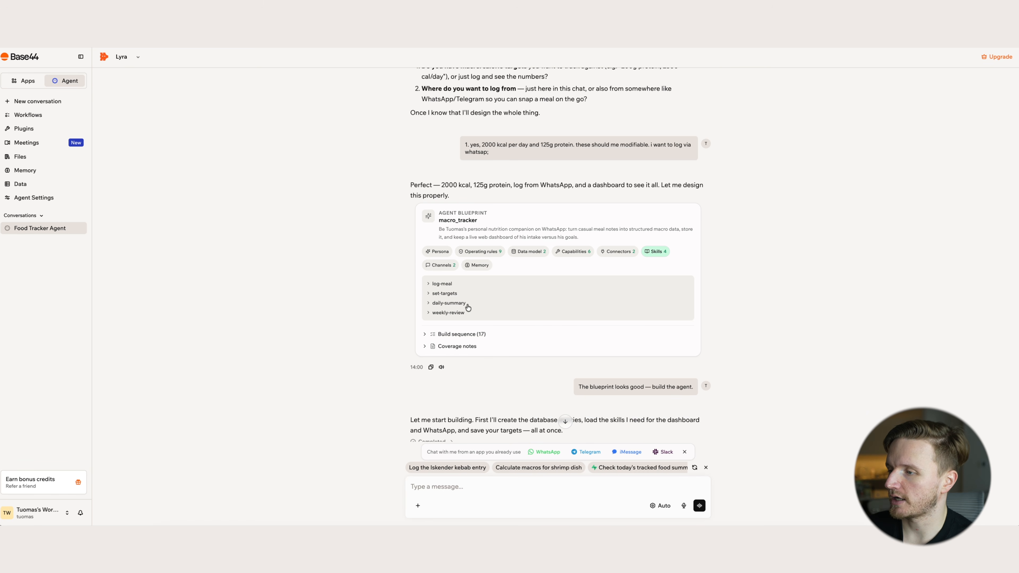
click(520, 253)
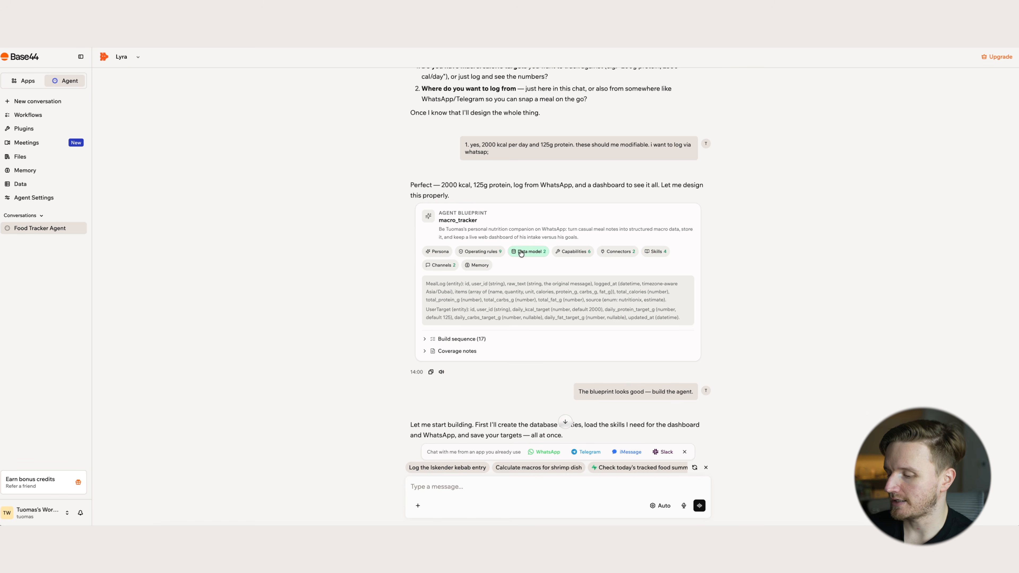
click(481, 253)
scroll(510, 367, down, 5)
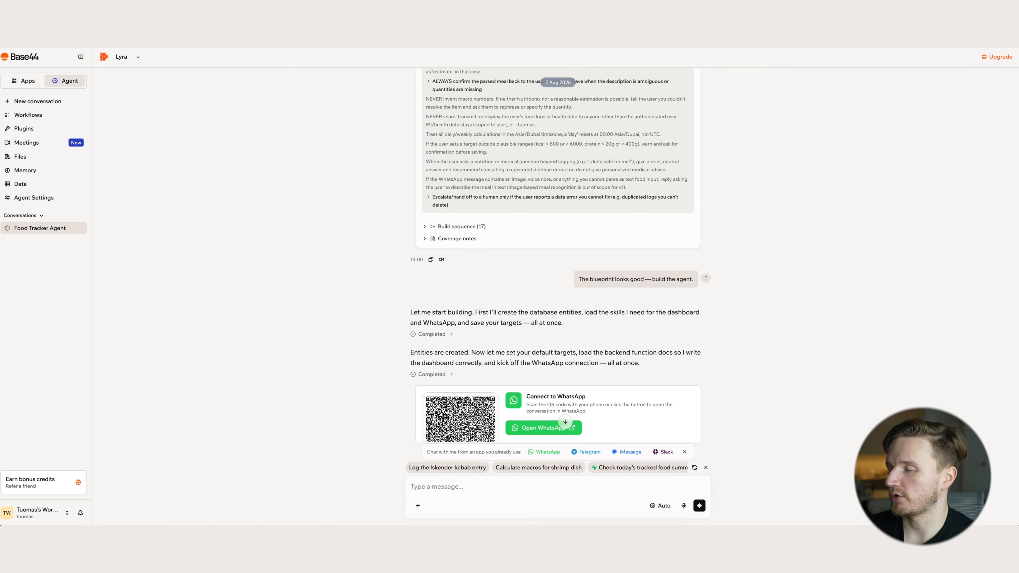
scroll(510, 367, up, 8)
scroll(581, 232, down, 9)
Step: Review the blueprint approval and WhatsApp connection messages, and switch to WhatsApp to read the Base44 Superagent chat
drag(574, 233, 661, 226)
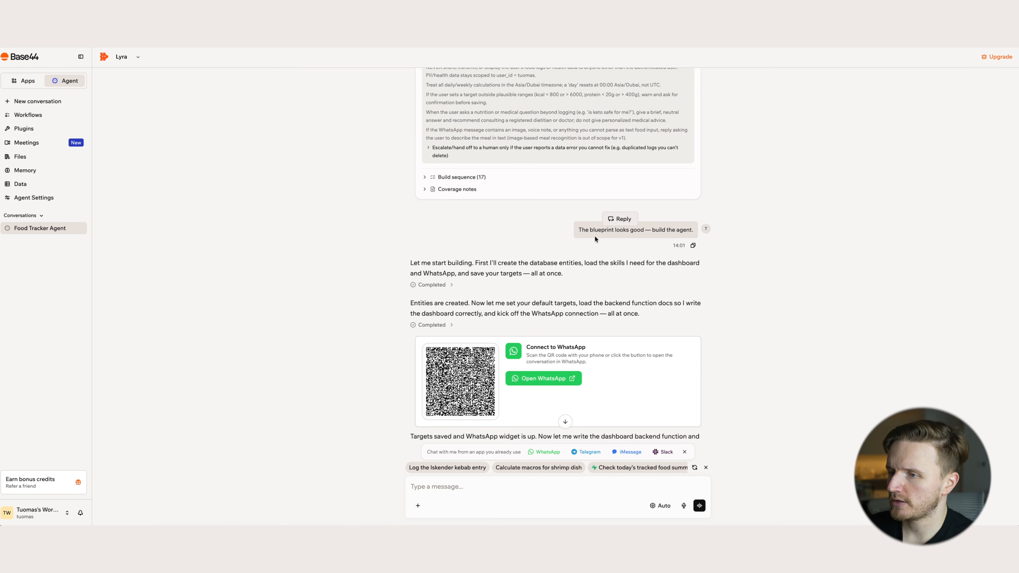
scroll(404, 243, down, 2)
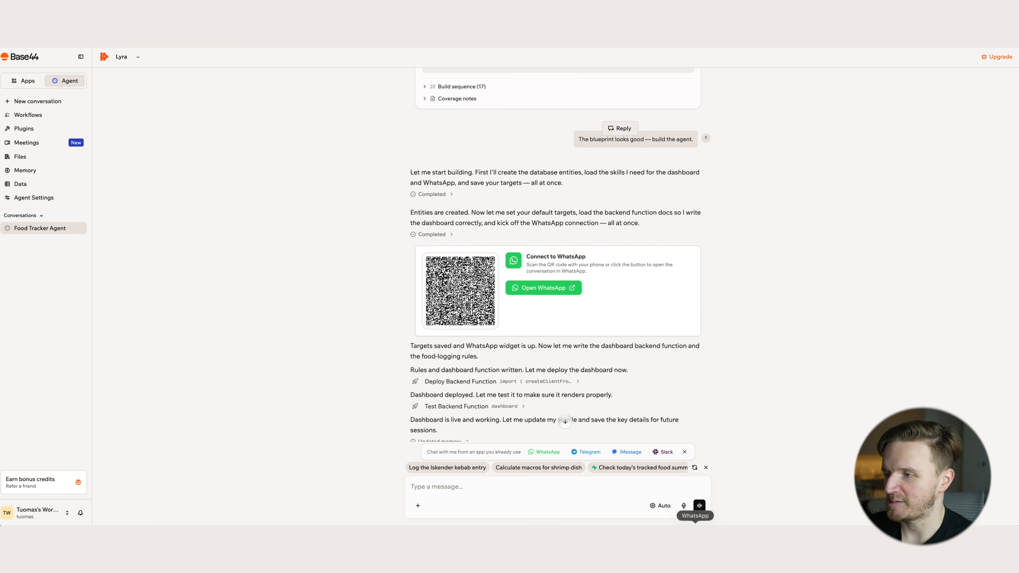
click(695, 524)
scroll(620, 255, up, 20)
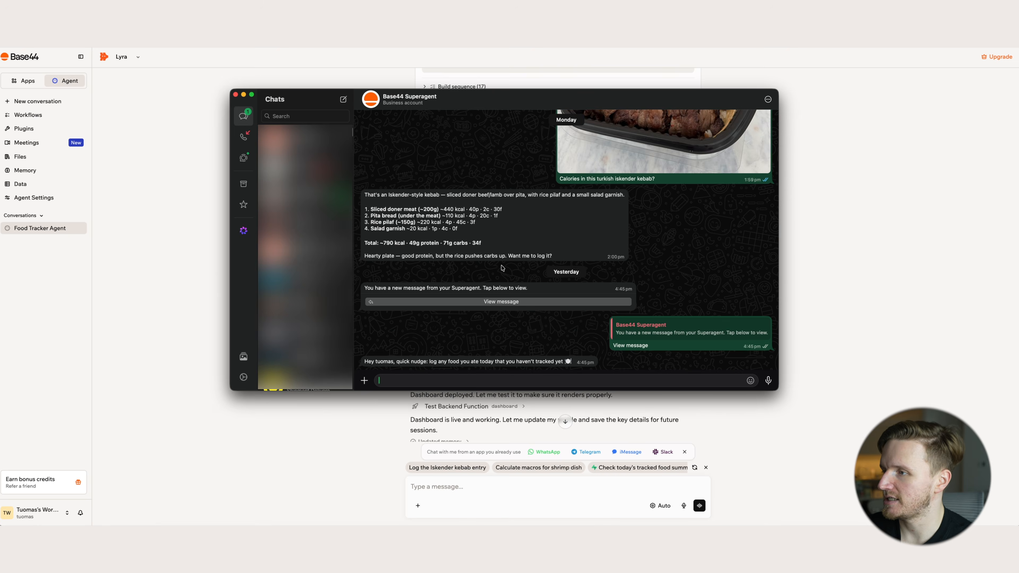
scroll(620, 255, up, 10)
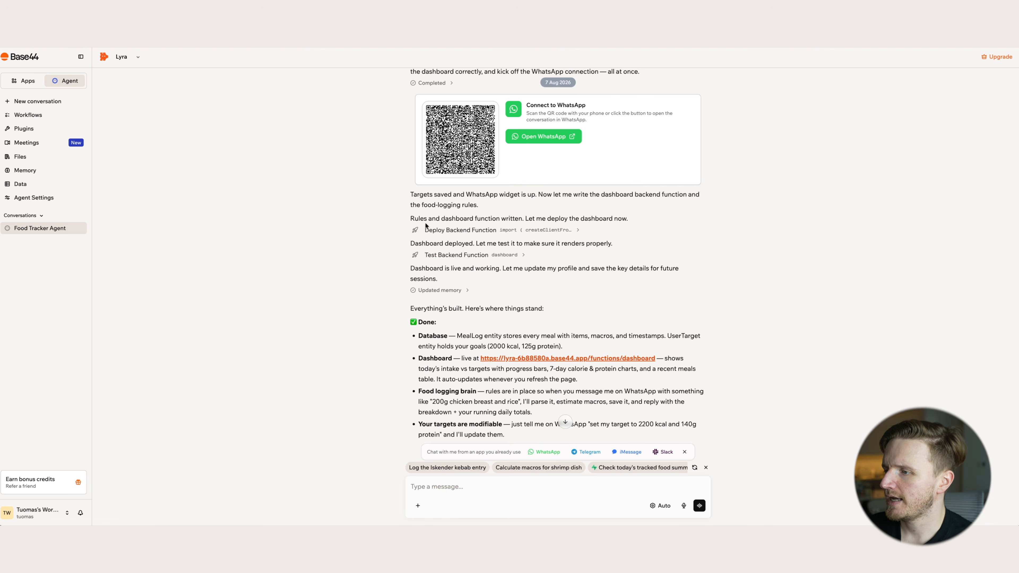
Step: Back in Base44, read the build summary and open the linked Macro Tracker dashboard to view its intake figures and recent meals
scroll(443, 256, down, 1)
scroll(443, 256, down, 4)
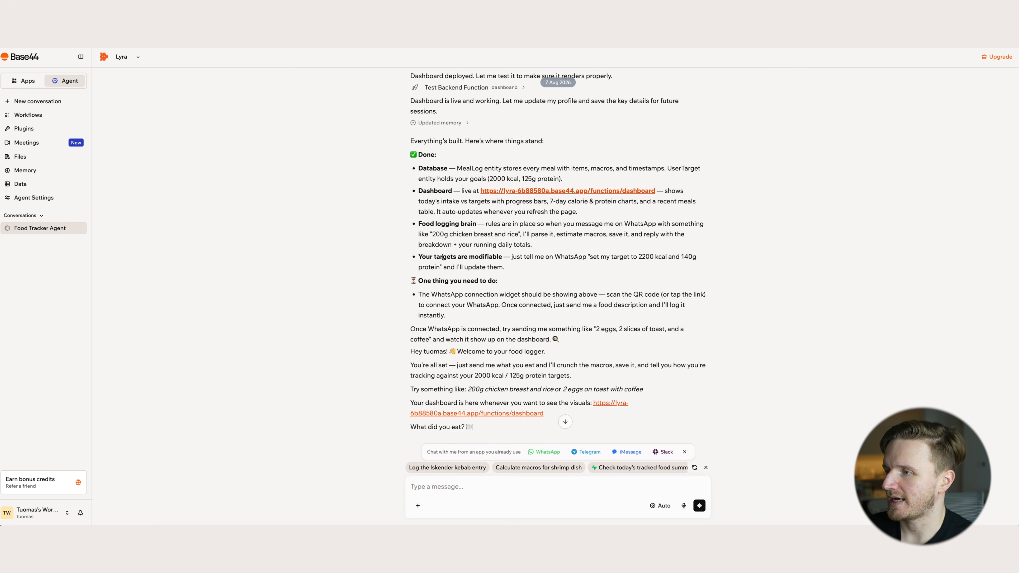
scroll(421, 198, up, 1)
drag(461, 202, 693, 205)
click(693, 205)
click(628, 204)
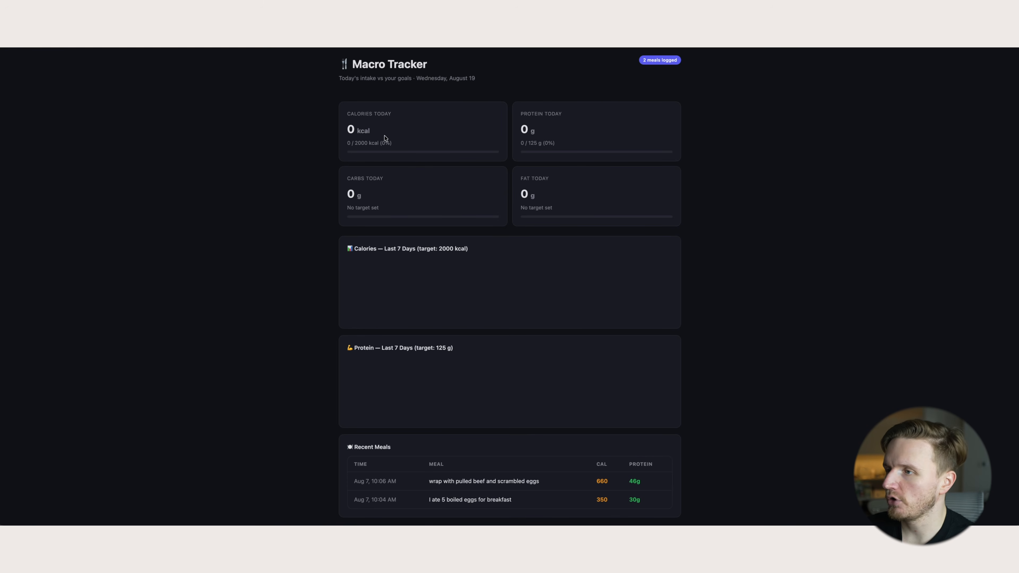
scroll(537, 166, down, 1)
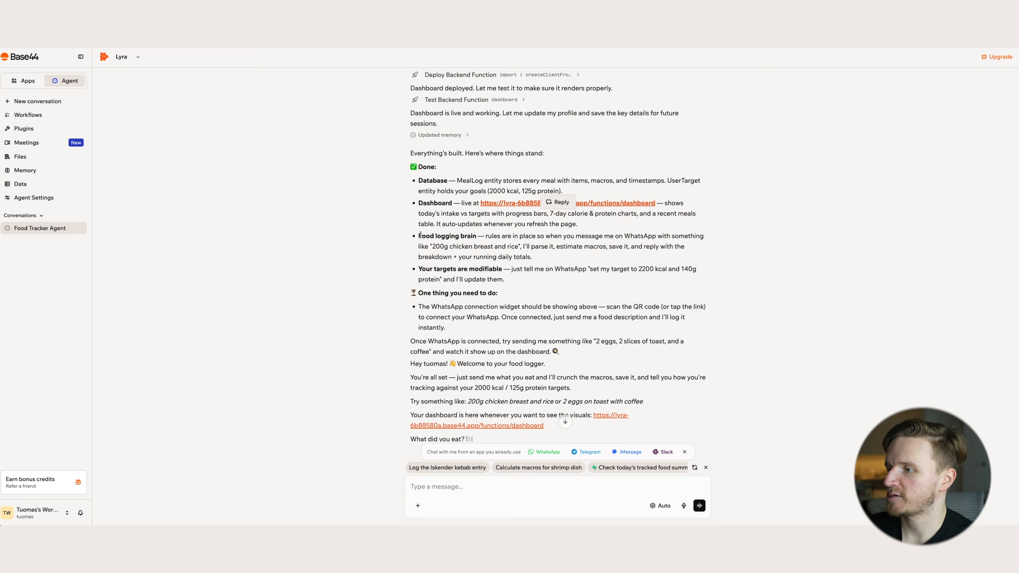
Step: Read the build summary's notes on the food logging brain, the modifiable targets and the WhatsApp connection
drag(418, 235, 478, 236)
click(487, 236)
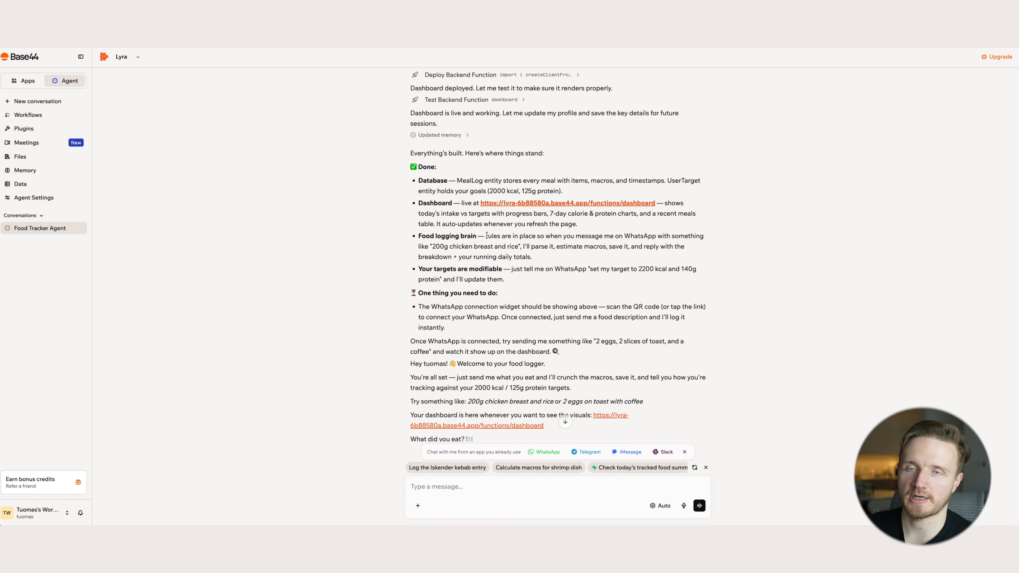
drag(554, 245, 642, 256)
click(642, 257)
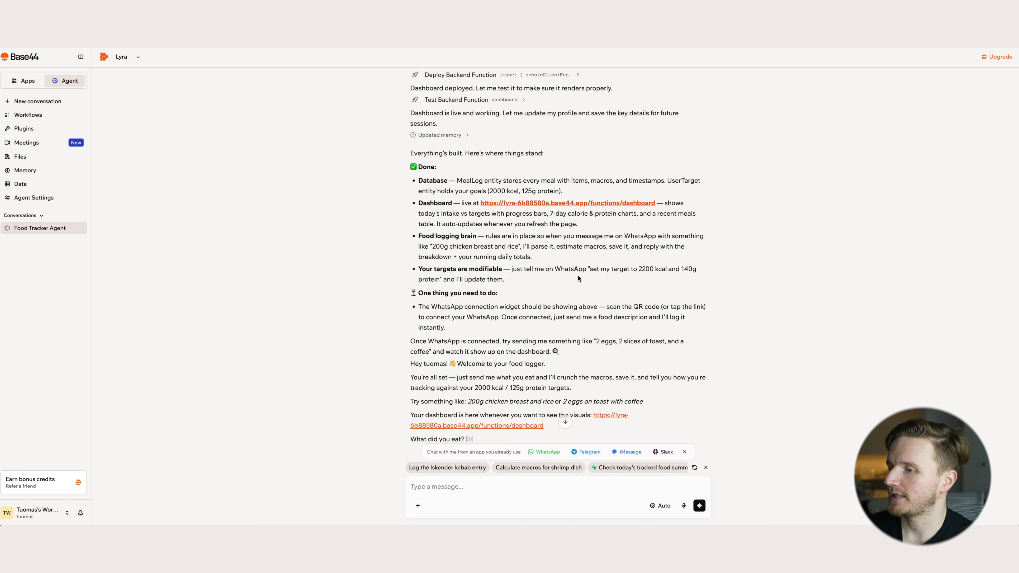
scroll(498, 286, down, 1)
drag(511, 245, 703, 248)
click(596, 245)
click(680, 245)
click(623, 249)
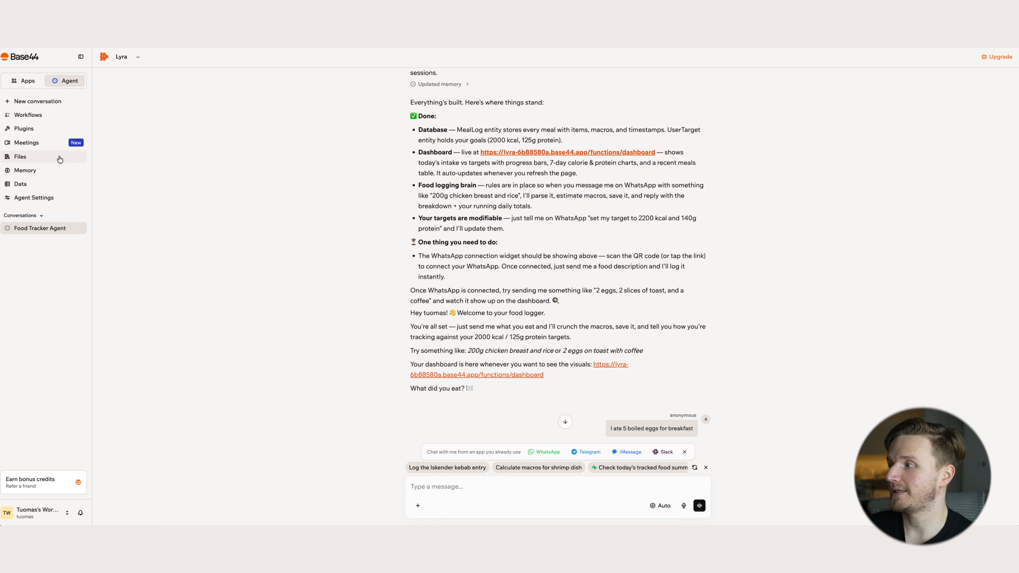
Step: Open the Health fact in the agent's memory for editing and review its nutrition targets
click(56, 175)
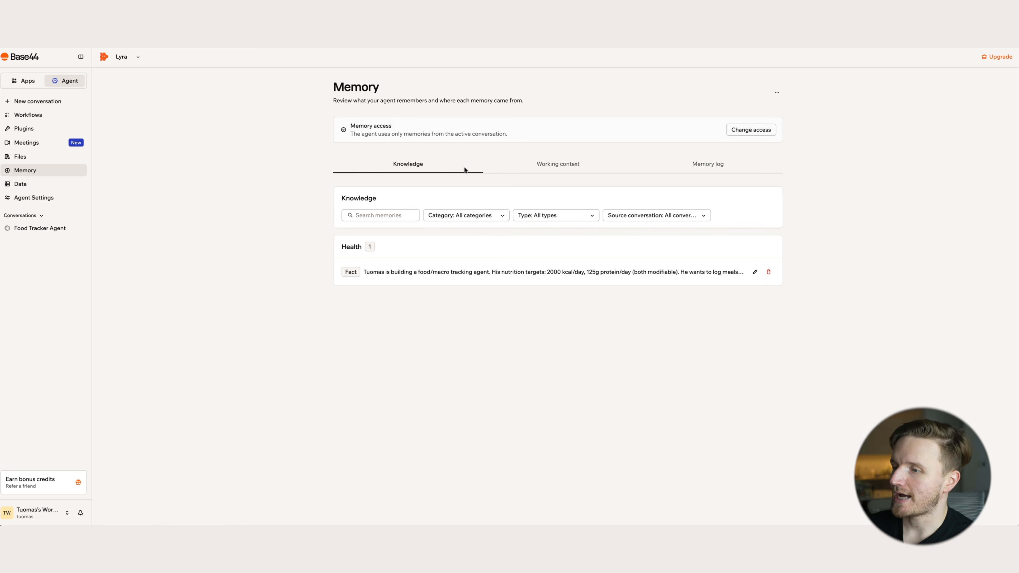
click(754, 273)
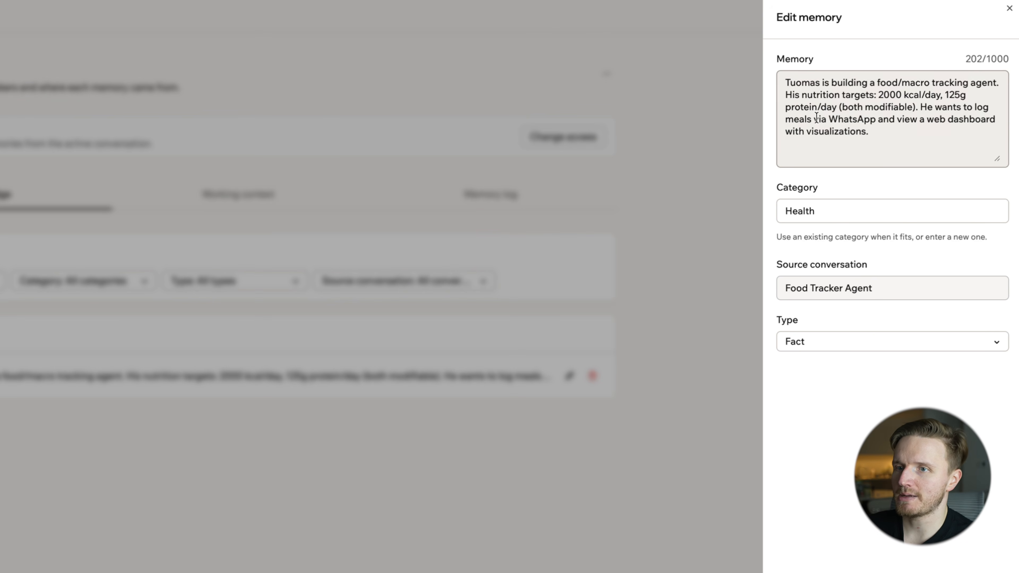
click(884, 82)
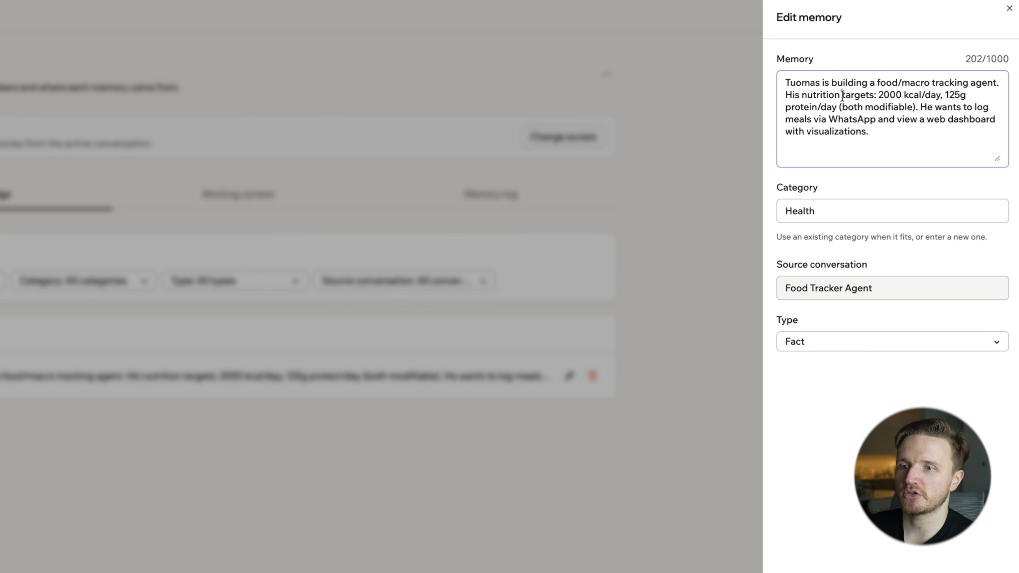
drag(870, 96, 964, 96)
drag(940, 97, 933, 100)
click(876, 132)
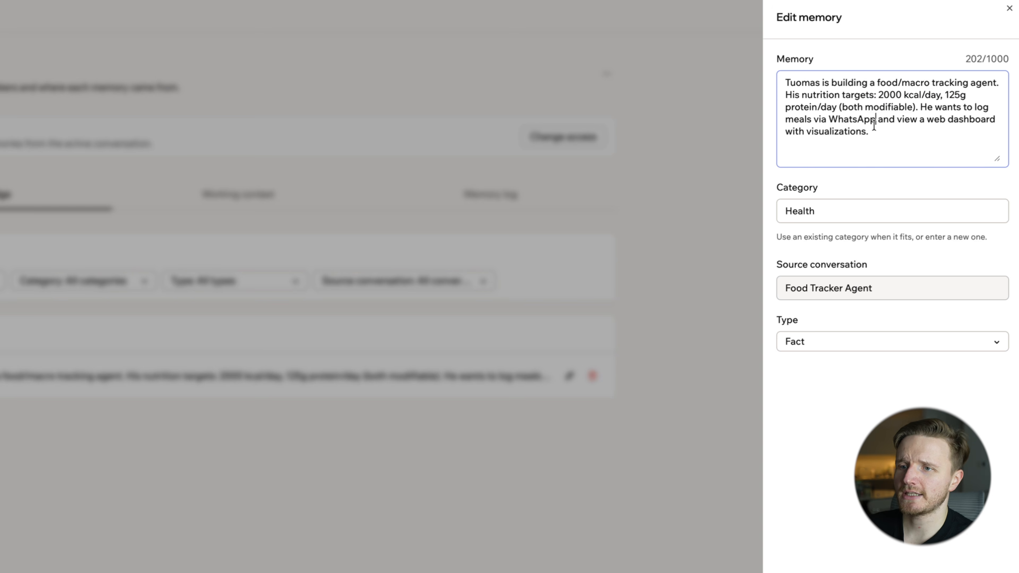
Step: Append a note on daily cardio, total consumption 200 kcal higher than normal, age 28 and weight 72, and save the memory
key(Return)
key(Return)
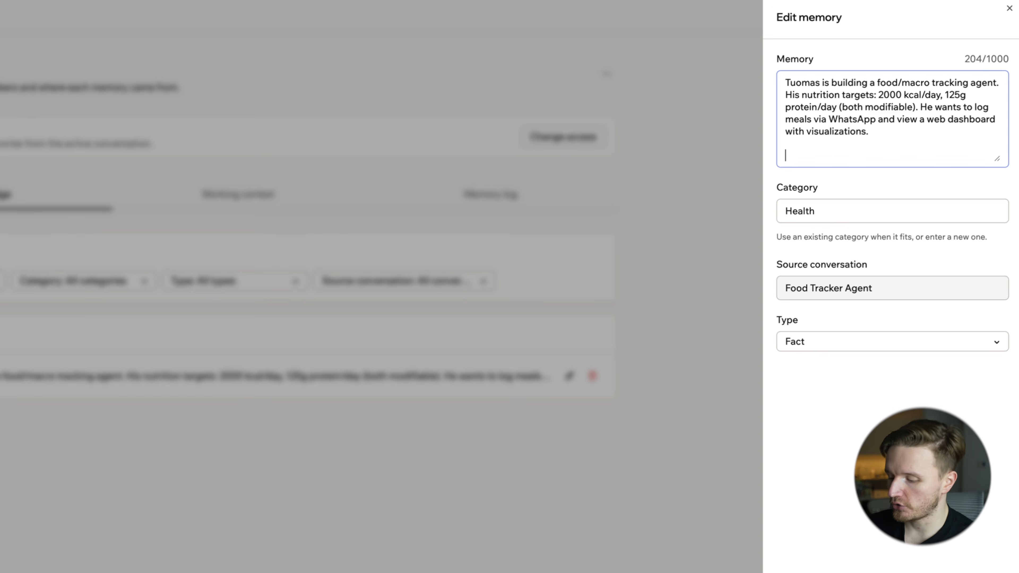
text(Tuomas)
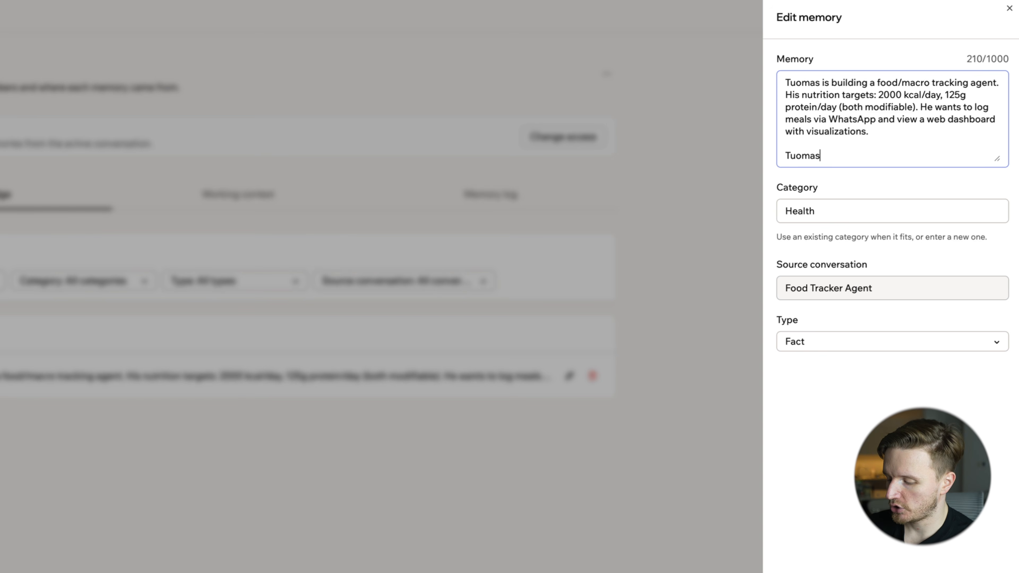
text( does cardio each )
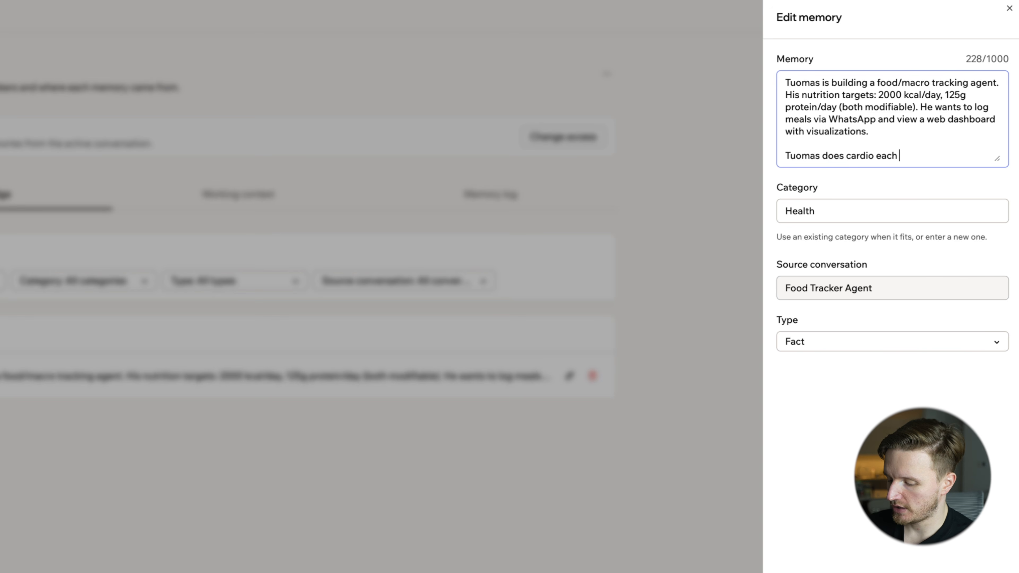
text(day, so assume to)
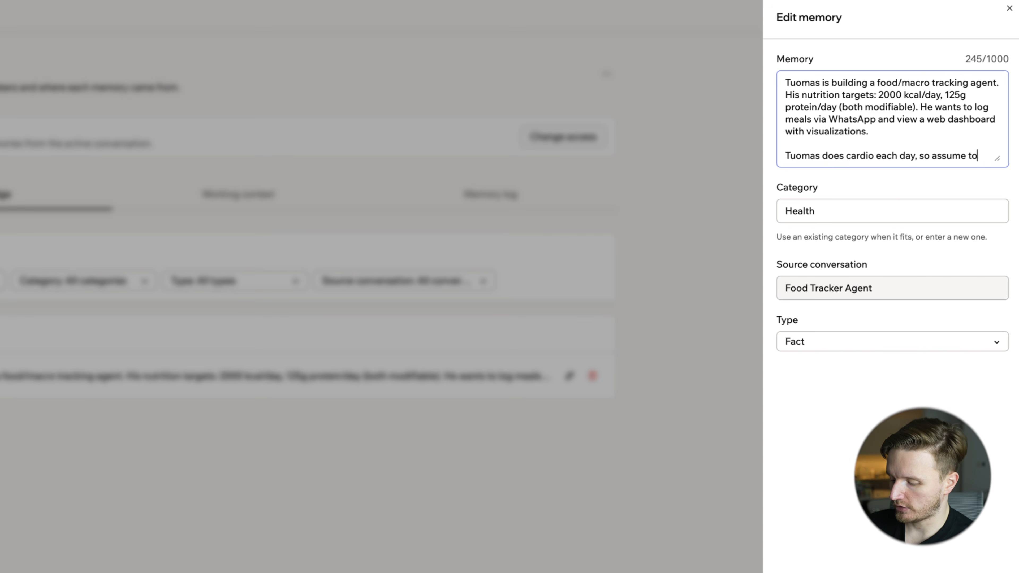
text(tal consumption is 2)
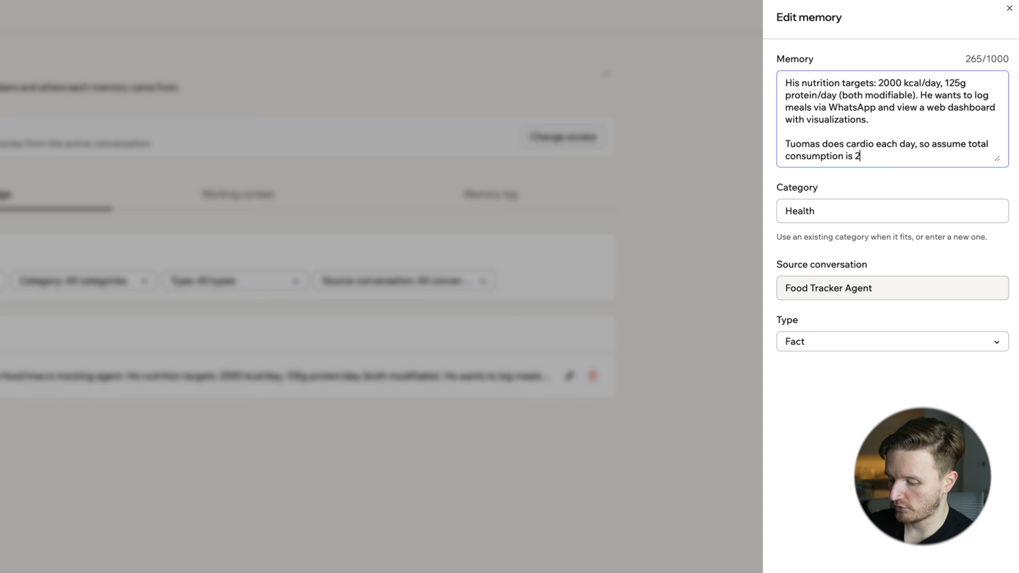
text(00 kcal high)
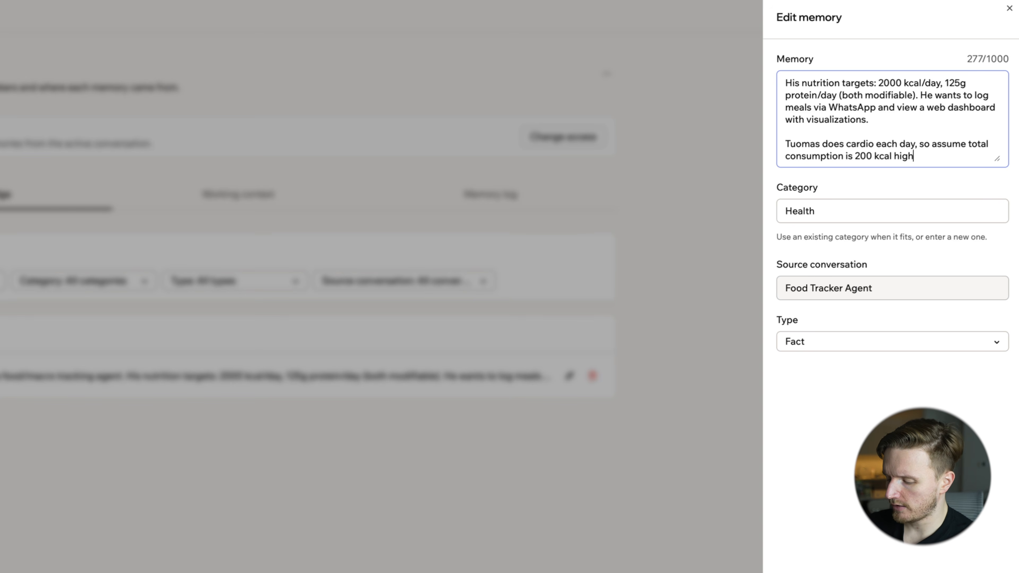
text(er than normal. His age is 2)
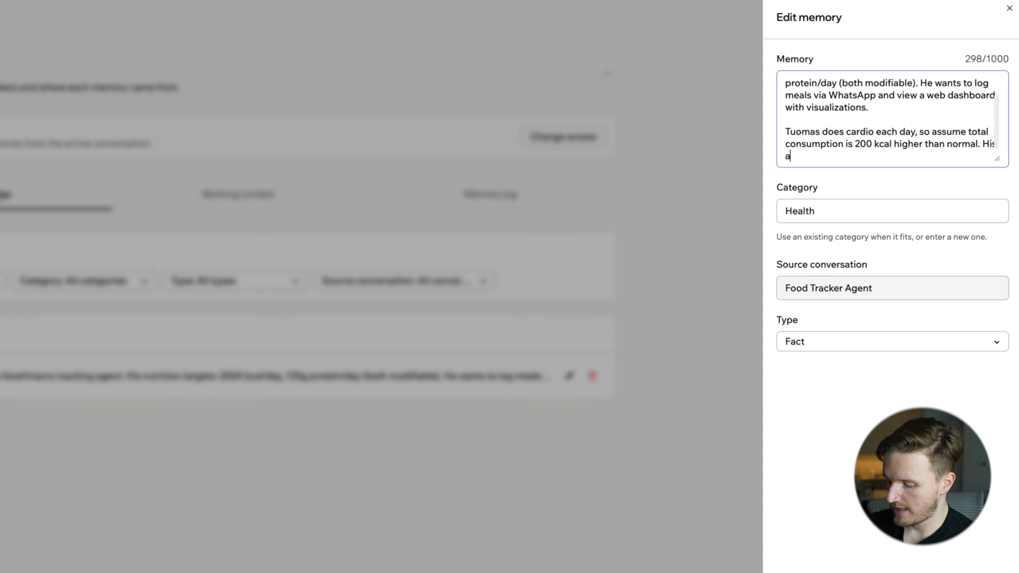
text(d weight 72)
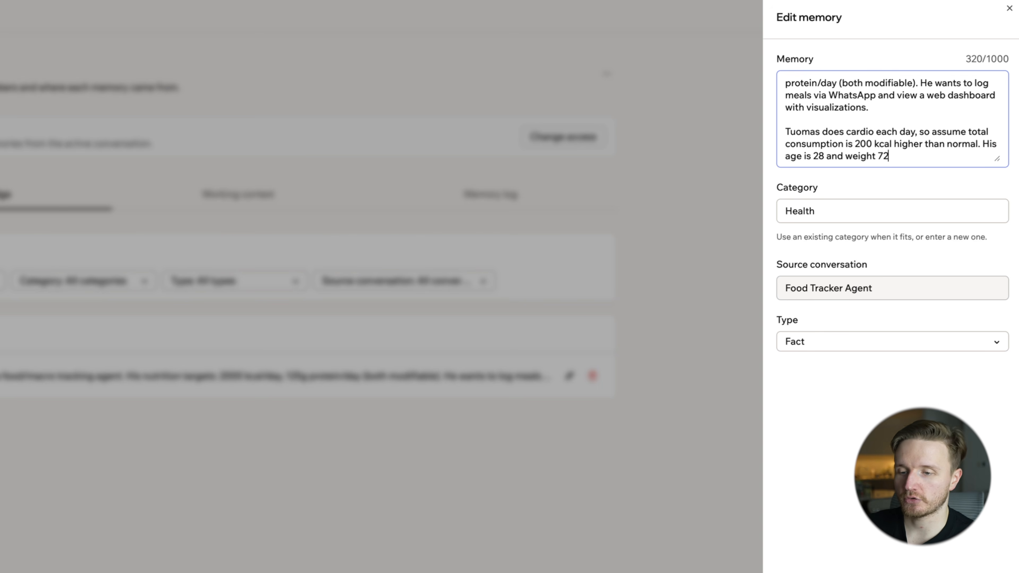
click(872, 140)
scroll(930, 113, up, 3)
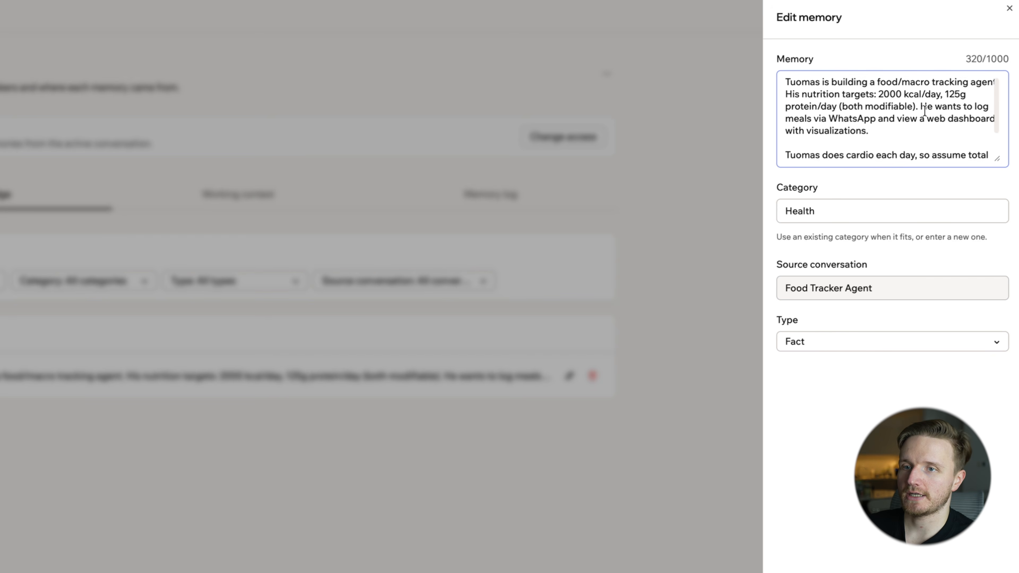
scroll(902, 133, down, 3)
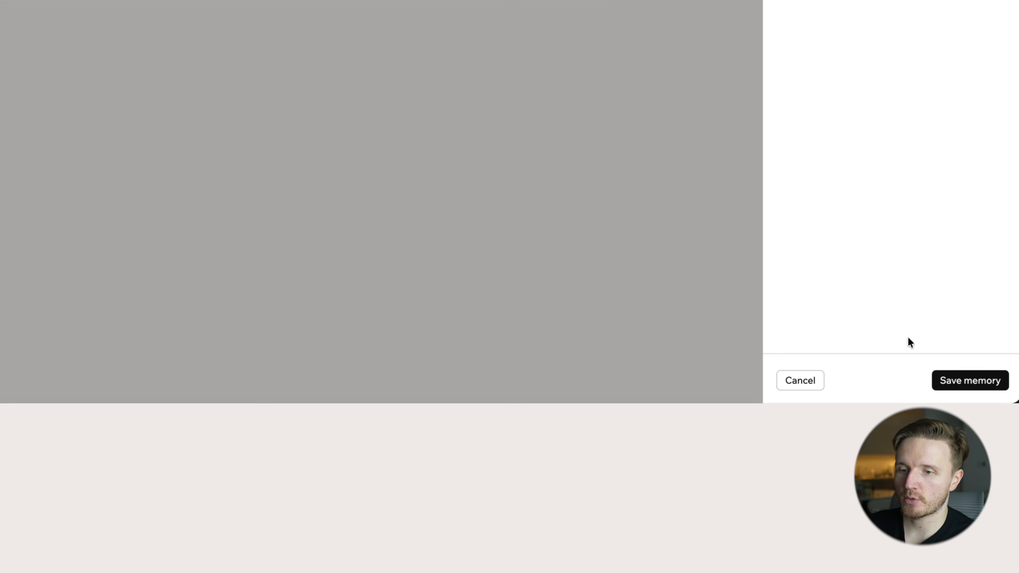
click(958, 389)
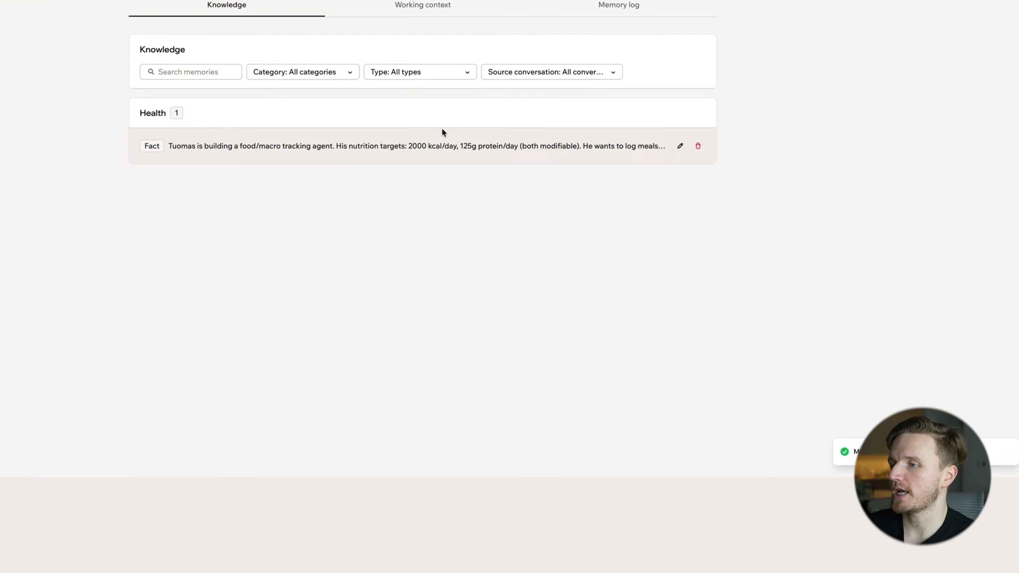
Step: View the agent's uploaded file folders and the options for adding new files
click(49, 157)
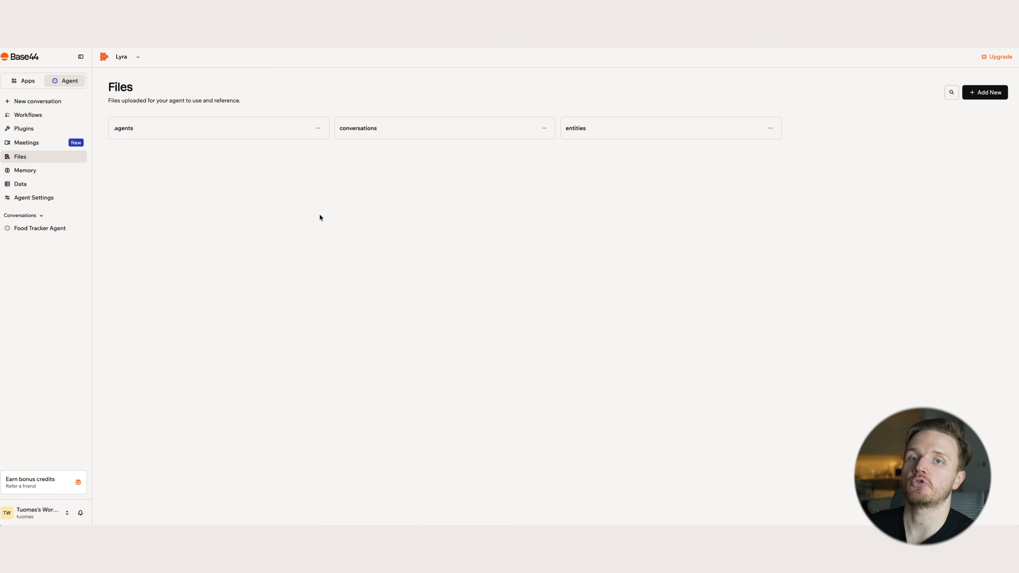
click(979, 92)
click(716, 180)
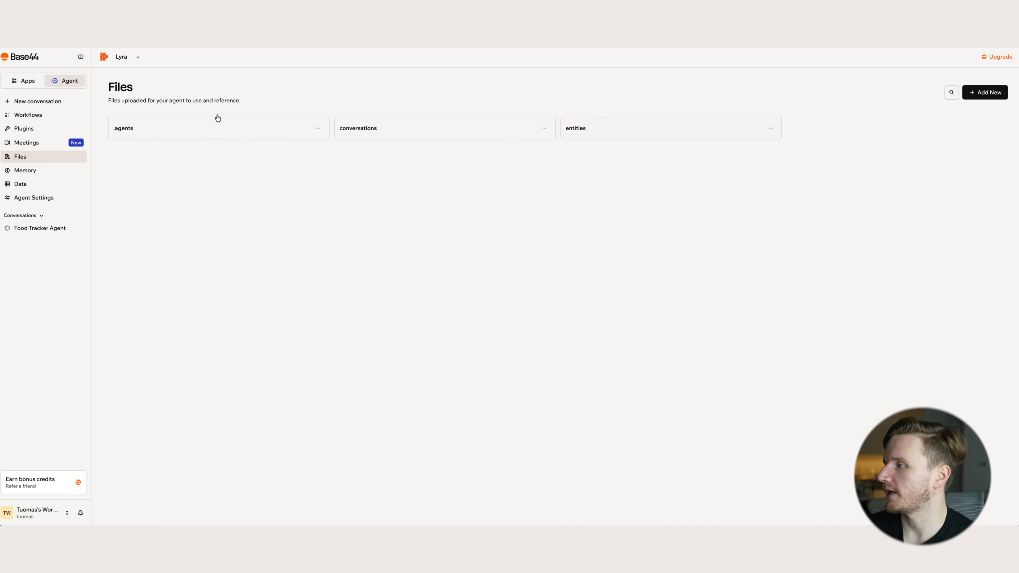
Step: Browse the full list of connectors in the agent's plugins, and view the recommended skills
click(44, 132)
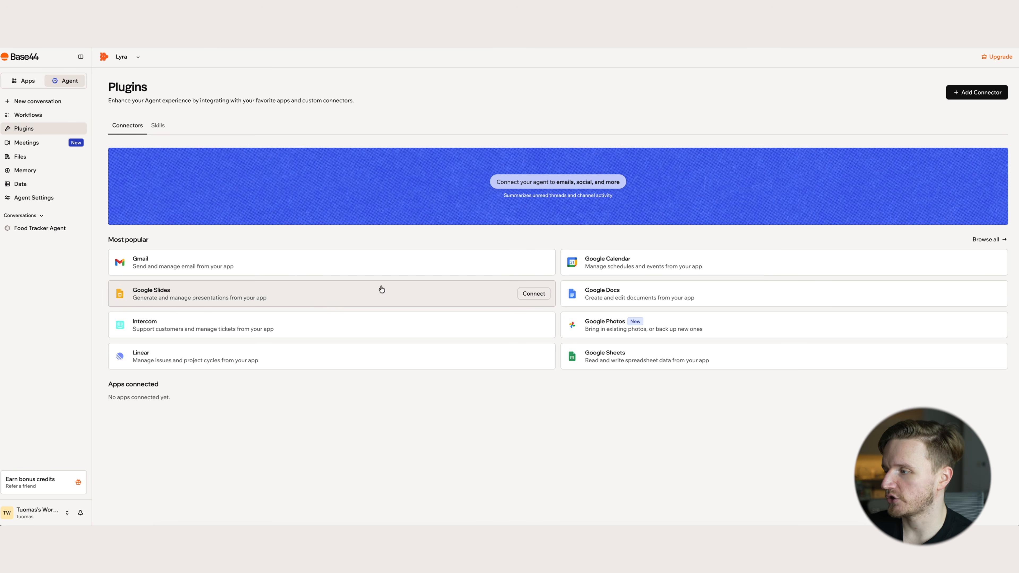
click(987, 239)
scroll(510, 289, down, 10)
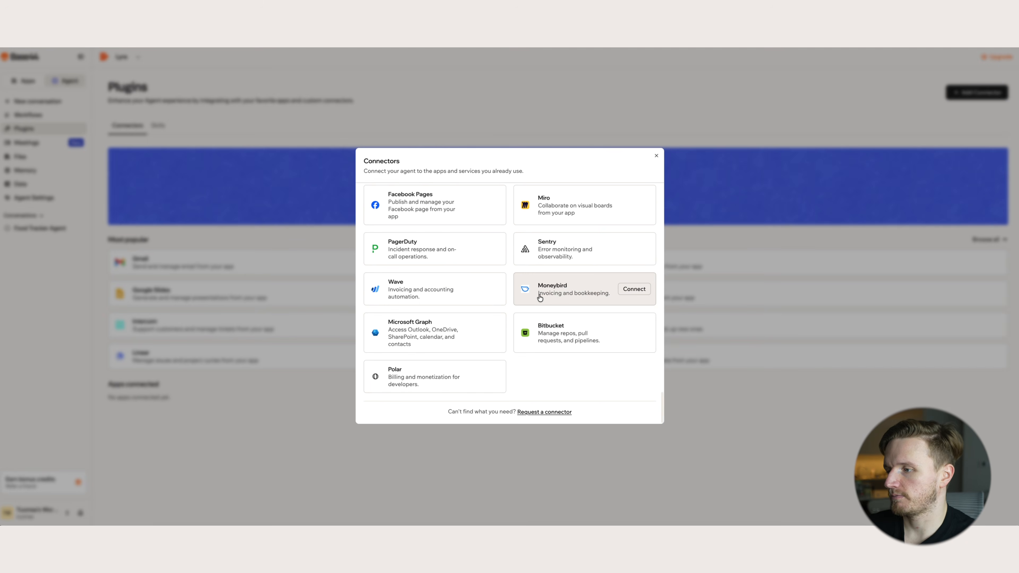
click(757, 292)
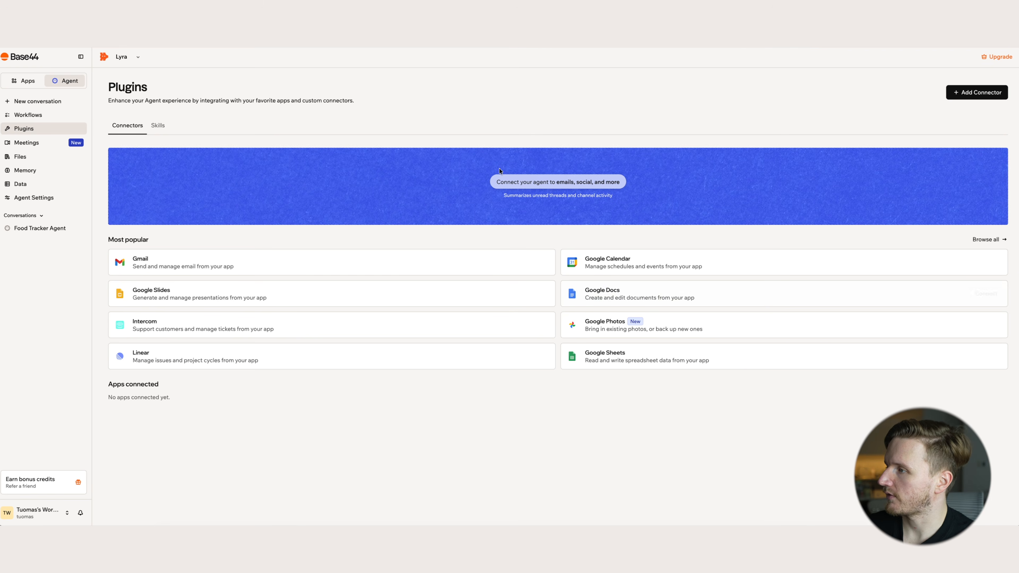
click(159, 126)
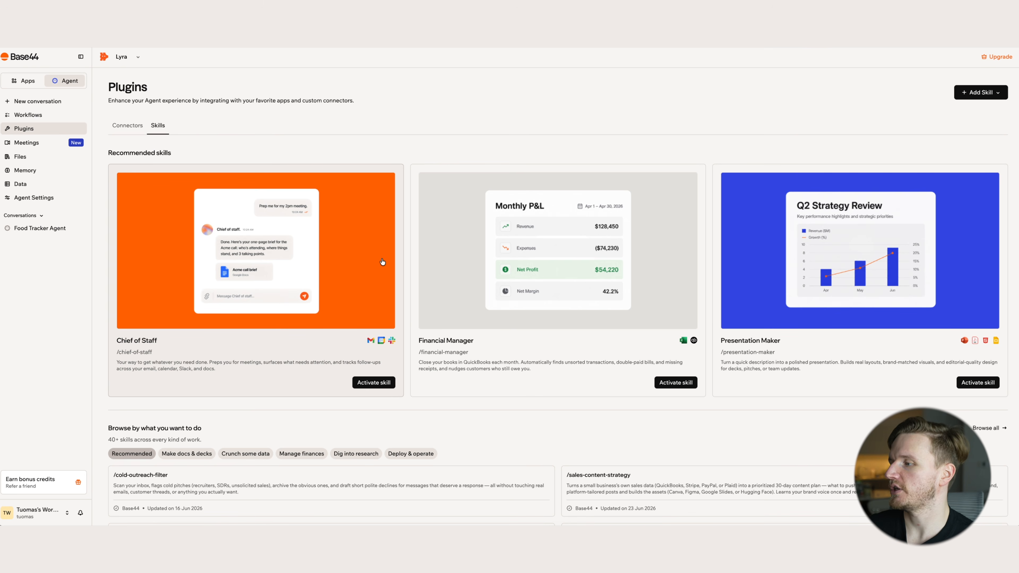
Step: Browse the recommended skills and the full skills catalogue, and close the catalogue
scroll(307, 359, down, 3)
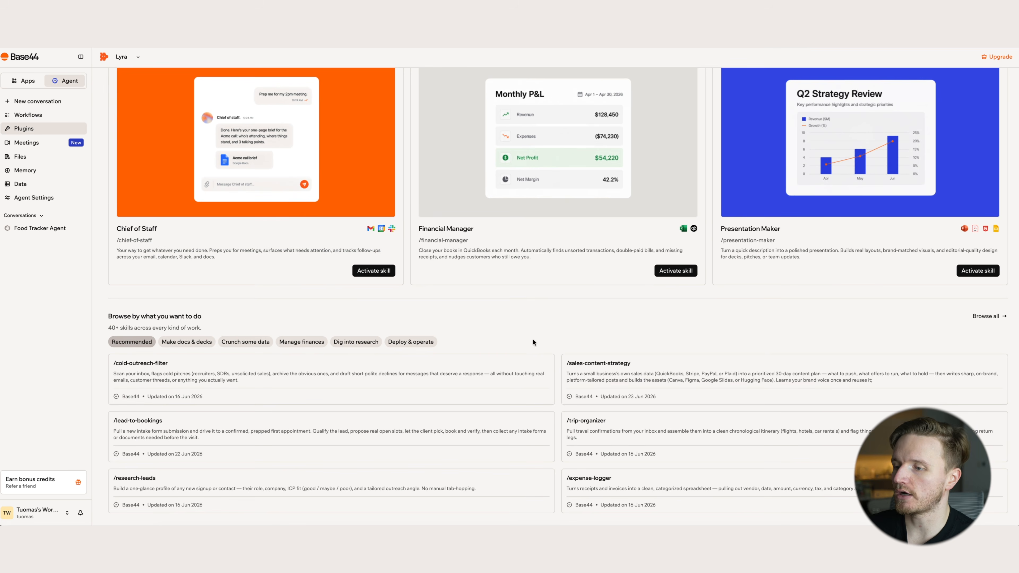
click(986, 315)
scroll(593, 304, down, 3)
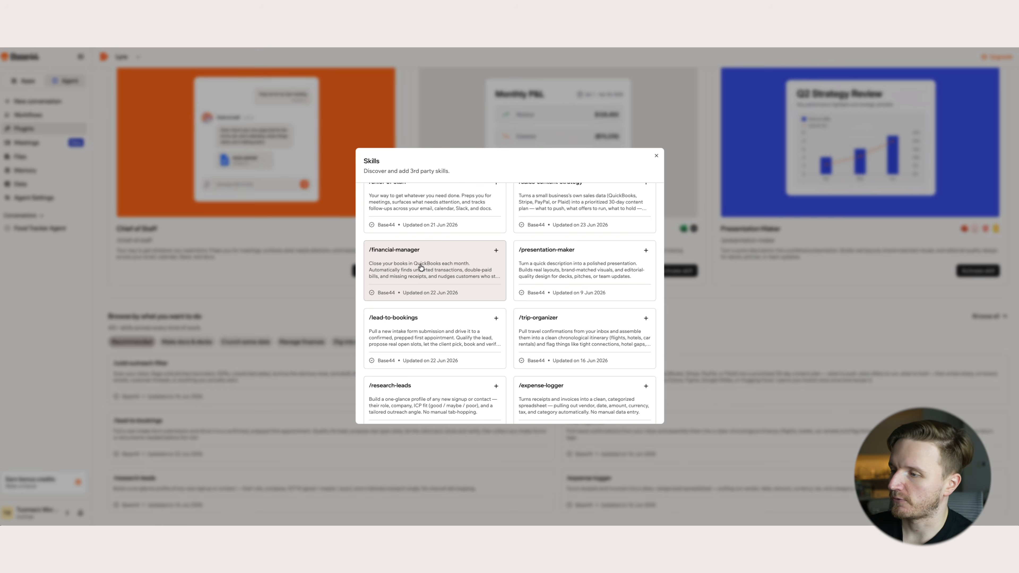
scroll(539, 310, down, 2)
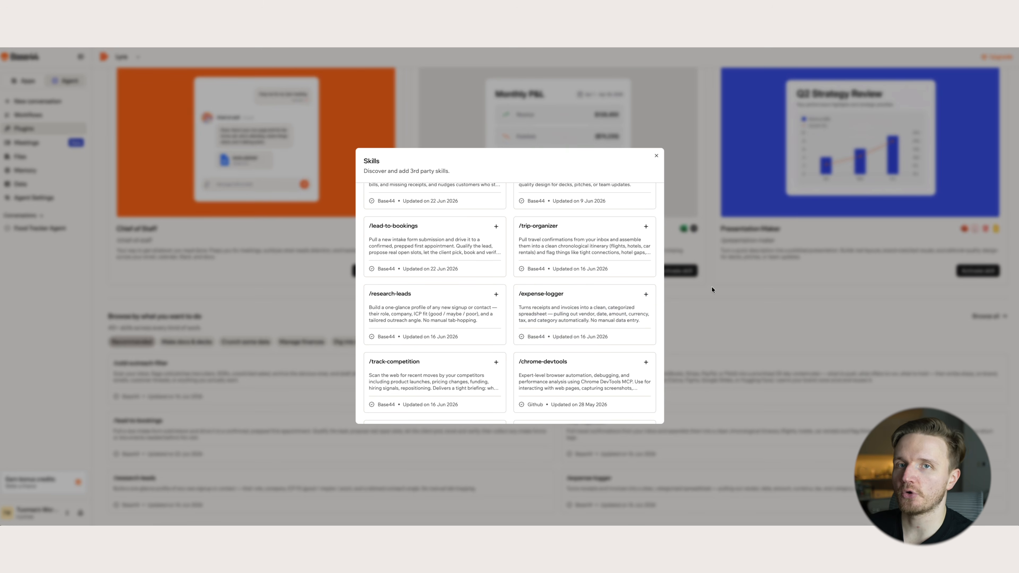
click(654, 156)
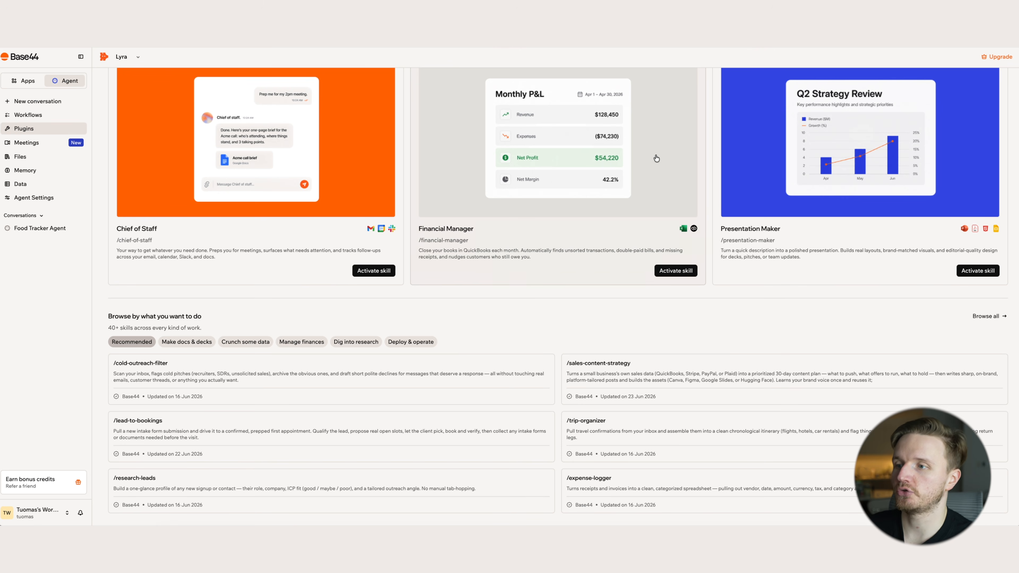
scroll(521, 270, up, 3)
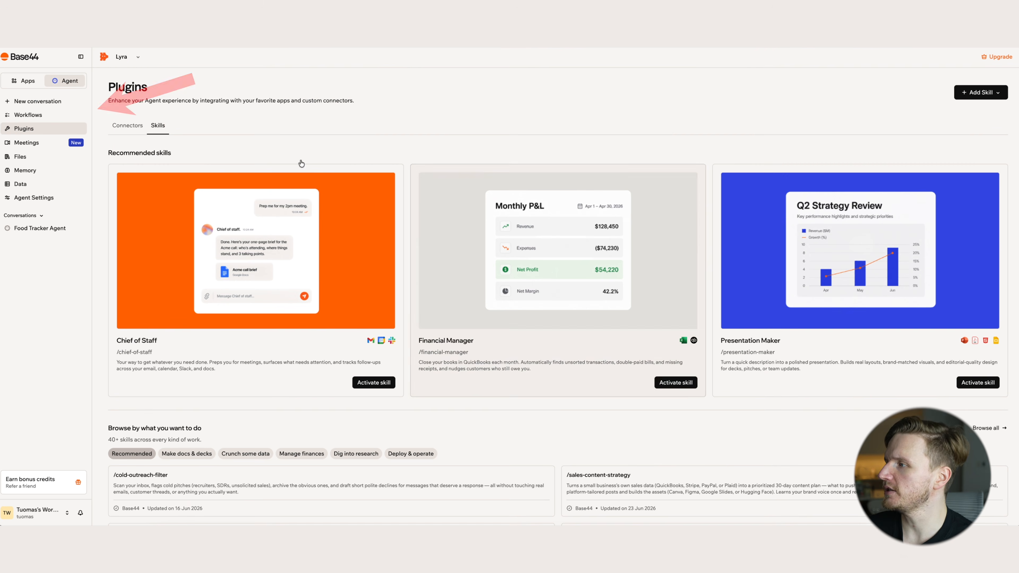
Step: Check the scheduled workflows, then copy the earlier WhatsApp food reminder request in the Food Tracker Agent conversation into a new message
click(45, 115)
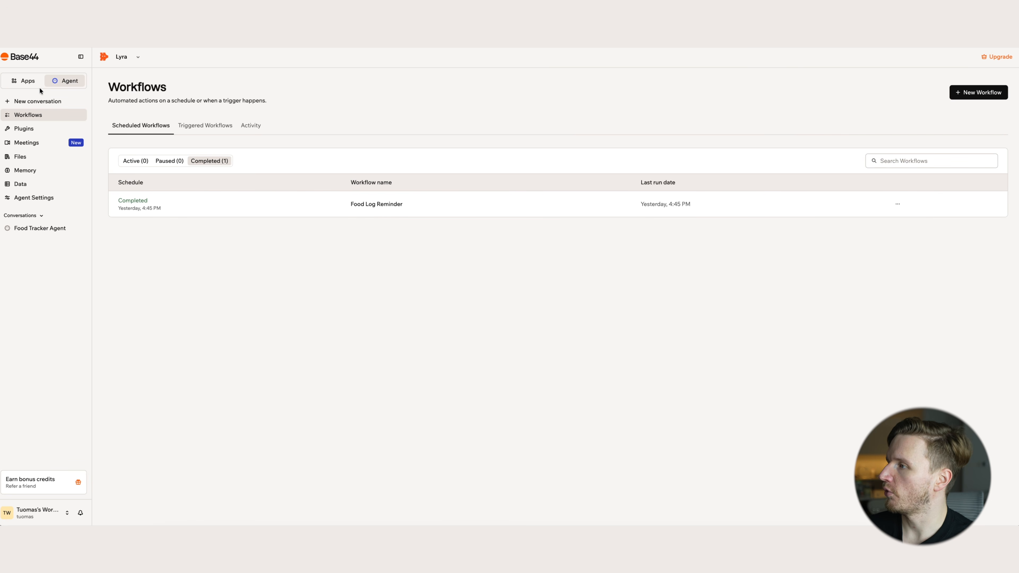
click(54, 229)
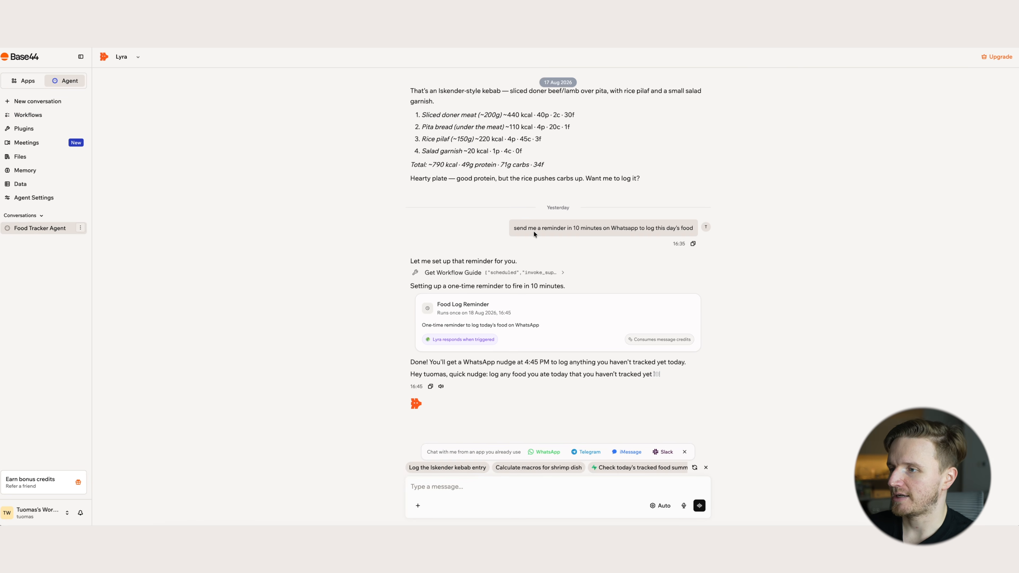
drag(509, 231, 693, 229)
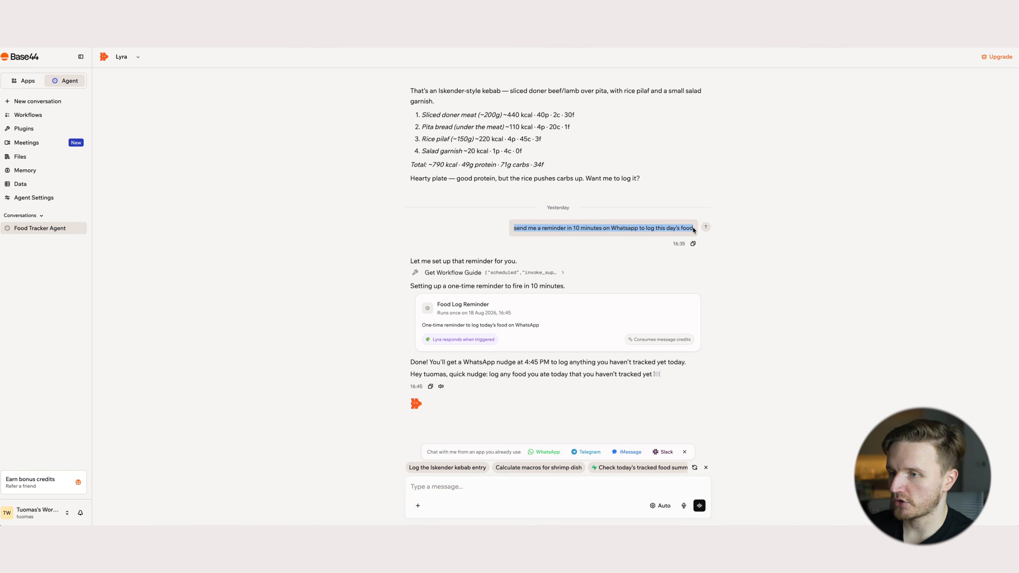
key(ctrl+c)
click(461, 487)
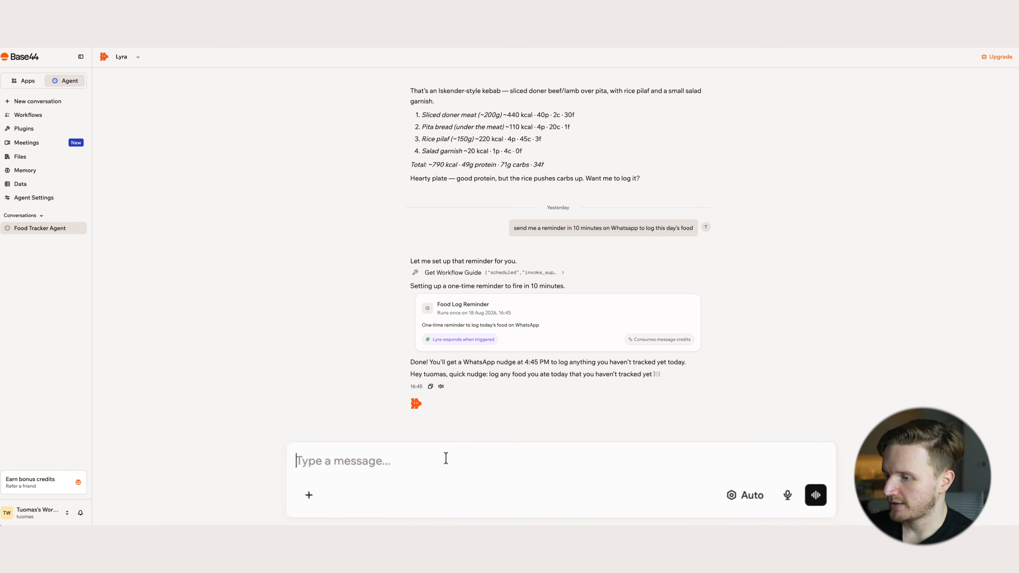
key(ctrl+v)
Step: Change the reminder timing in the message draft to "in 1 minute"
click(432, 461)
key(BackSpace)
key(BackSpace)
key(BackSpace)
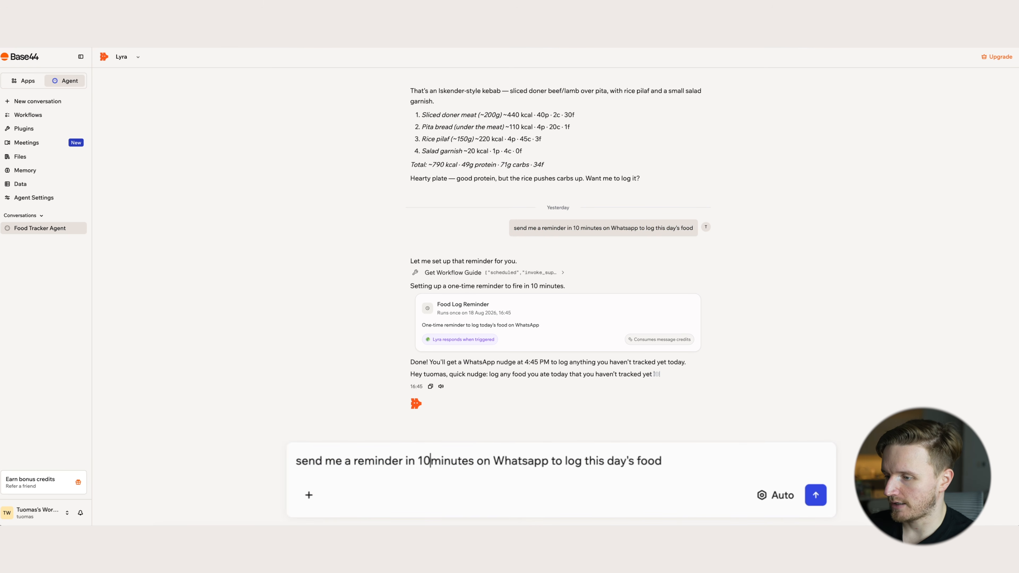
text(1)
key(Right)
key(Right)
key(Right)
key(Right)
key(Right)
key(Right)
key(BackSpace)
drag(643, 463, 296, 461)
click(325, 460)
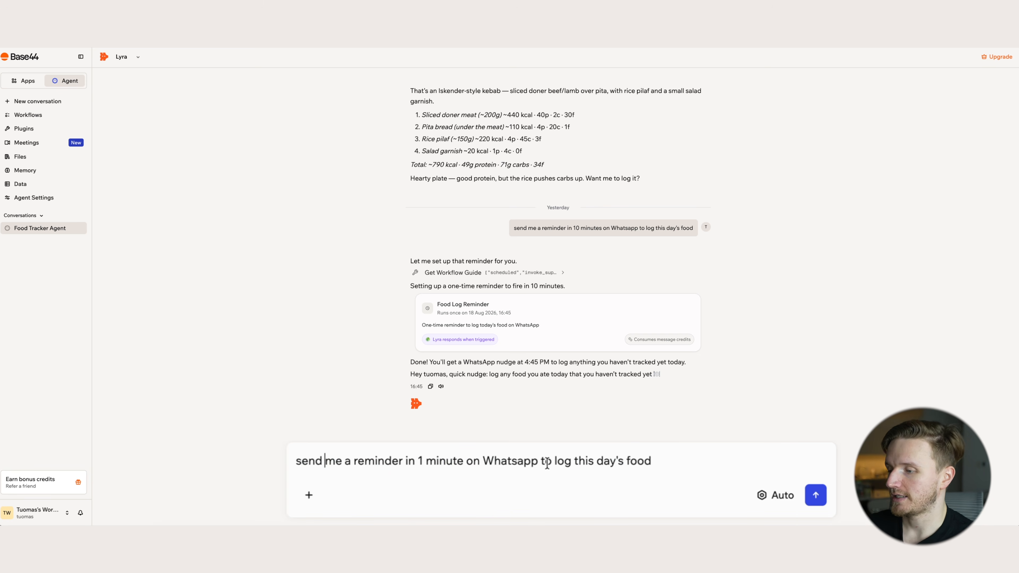
Step: Try rewording the reminder timing in the draft to "every day at 9pm"
click(659, 454)
text(ever)
text(y day at 9pm)
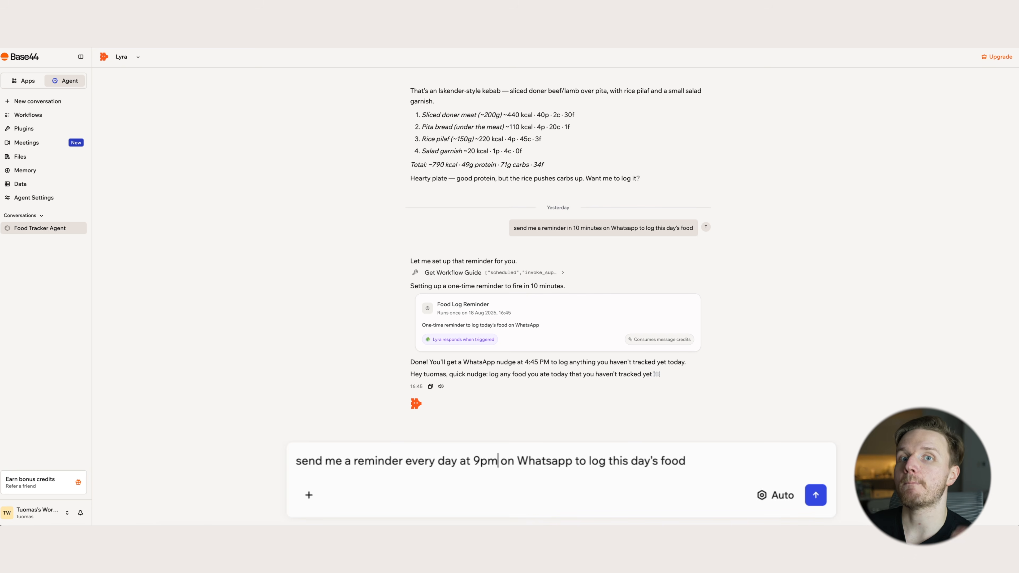
Step: Undo the daily timing wording, send the request for a WhatsApp food log reminder in 1 minute, and read the reply
key(BackSpace)
key(BackSpace)
key(BackSpace)
key(BackSpace)
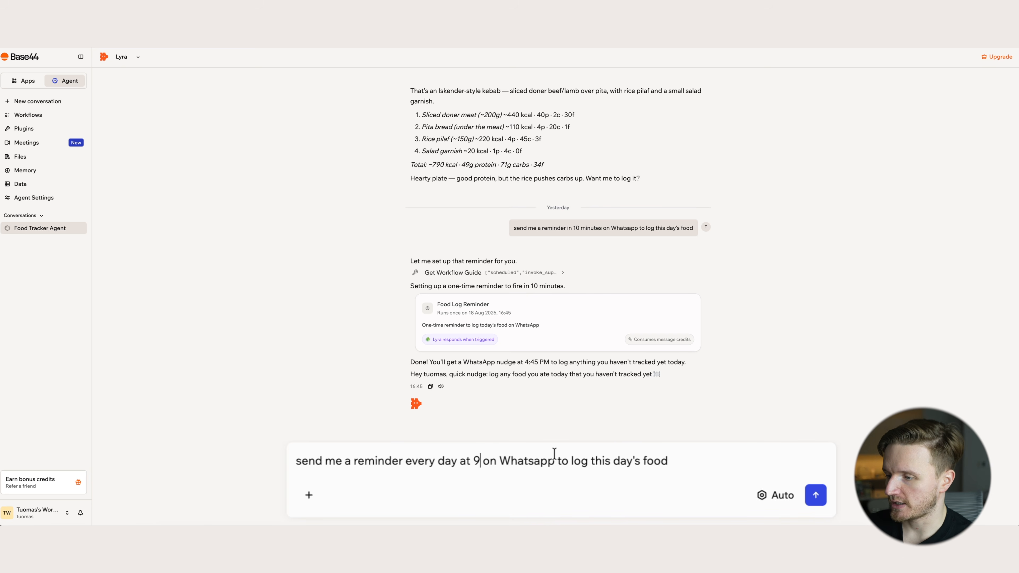
key(super+z)
key(super+z)
key(super+z)
key(super+z)
key(super+z)
key(super+z)
key(super+z)
key(super+z)
key(super+z)
key(super+z)
key(super+z)
key(super+z)
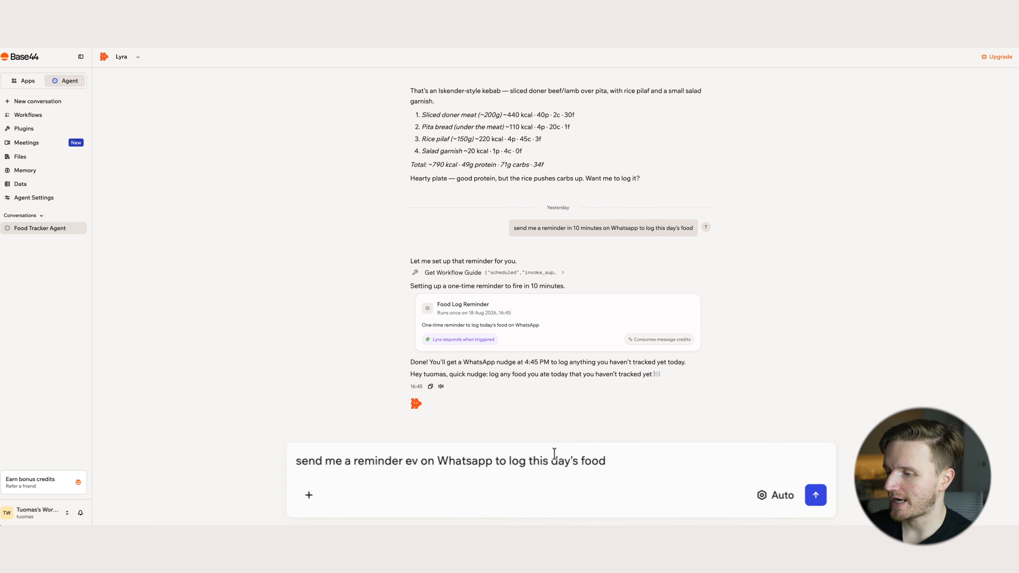
key(Return)
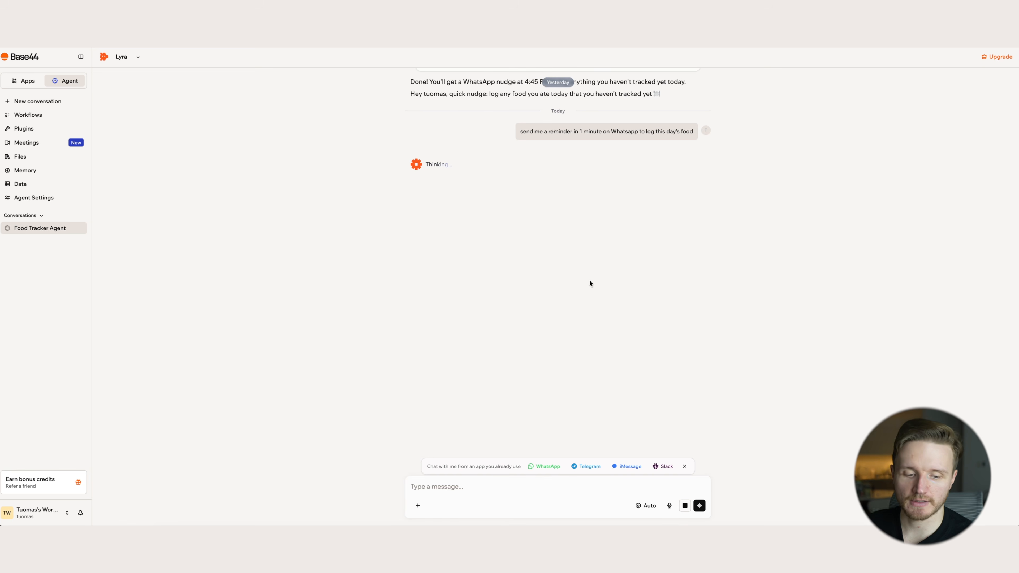
drag(410, 177, 622, 171)
click(654, 181)
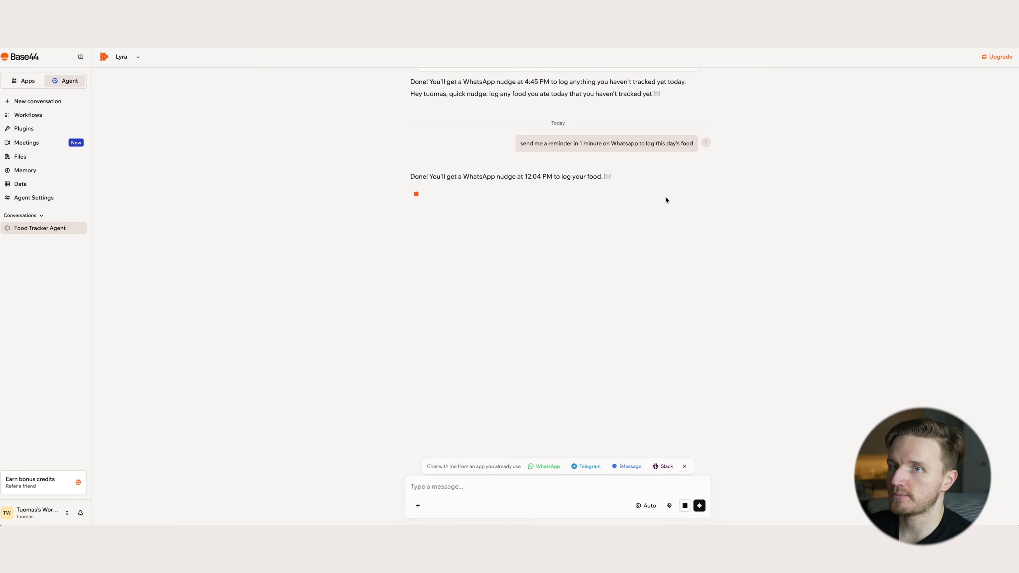
Step: Check the active scheduled workflows, view the details of Food Log Reminder 2, and return to the workflow list
click(61, 117)
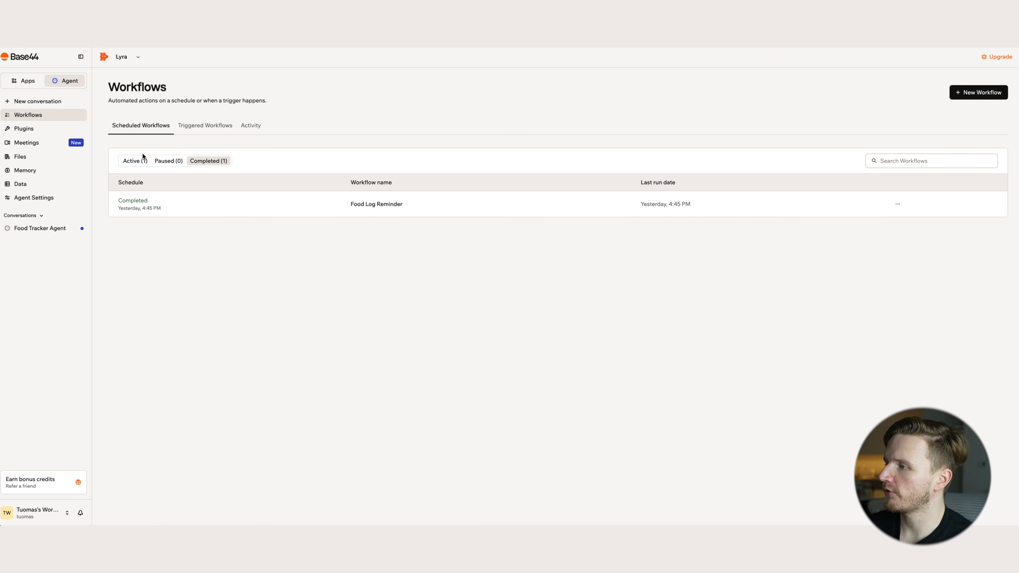
click(134, 163)
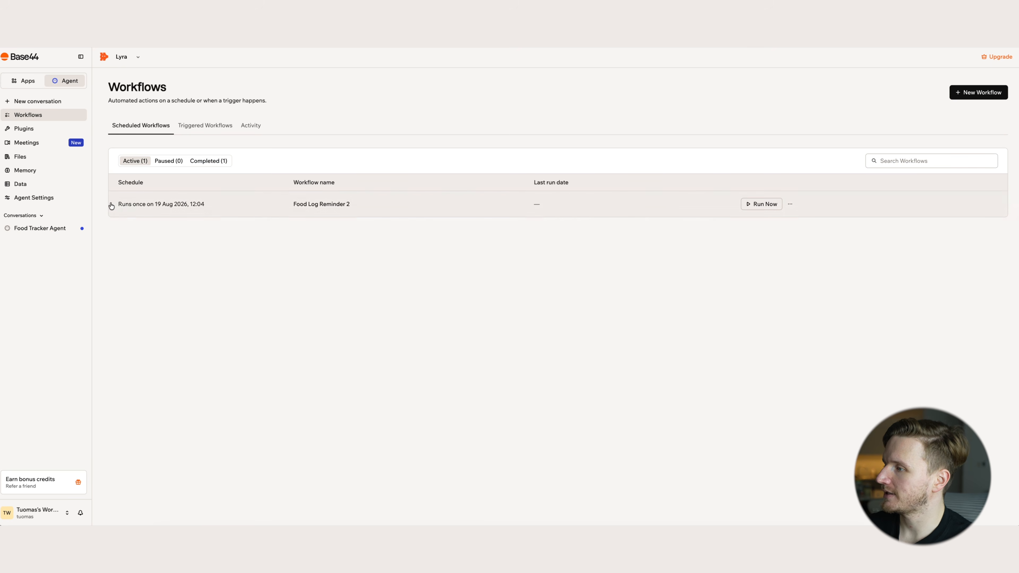
drag(104, 205, 223, 207)
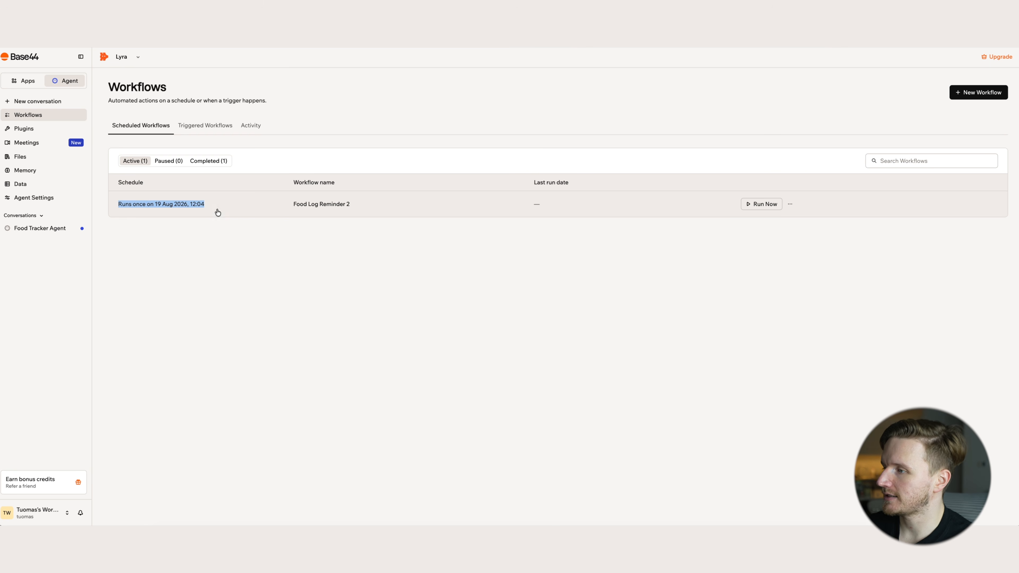
click(243, 230)
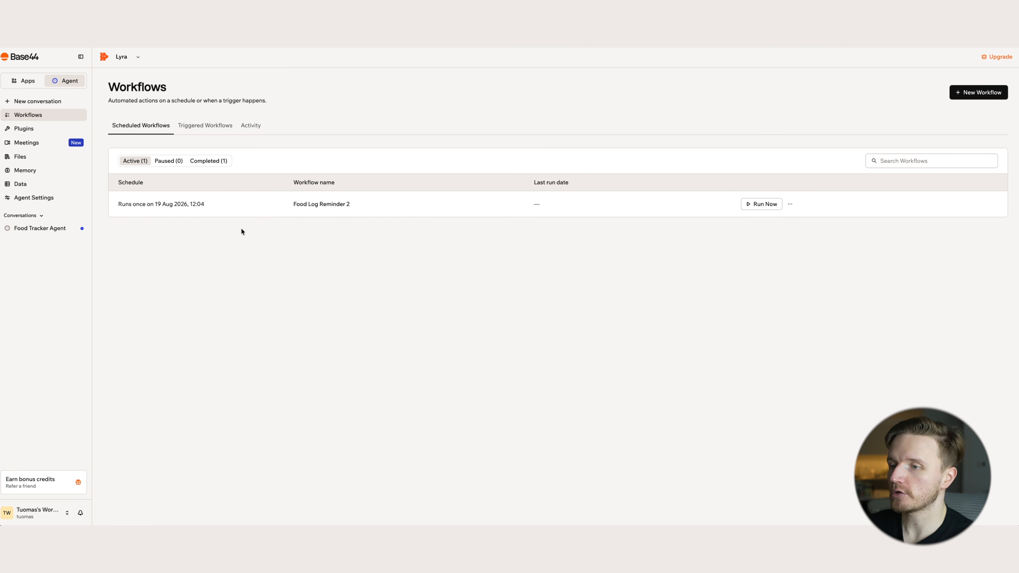
click(316, 211)
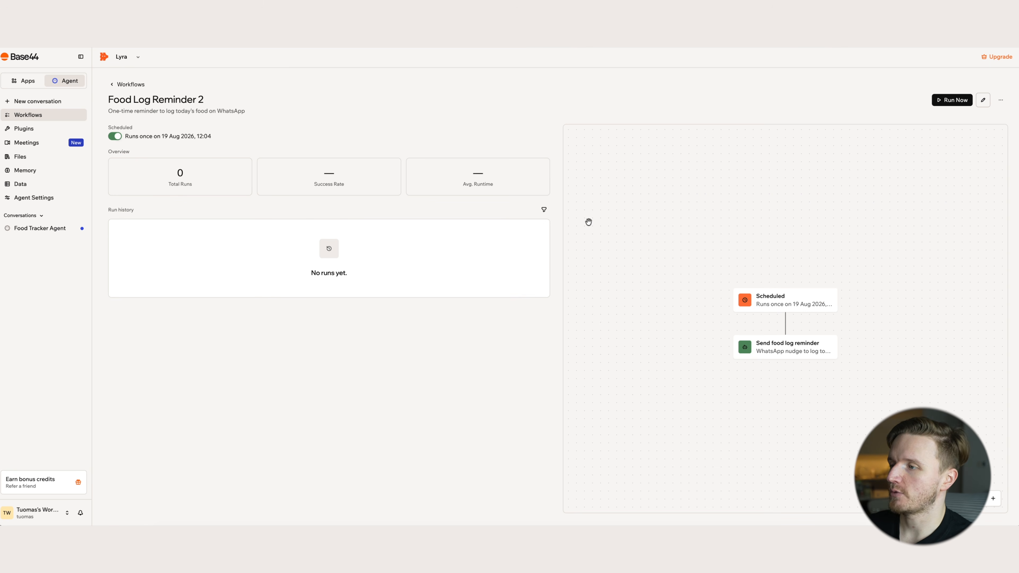
click(116, 84)
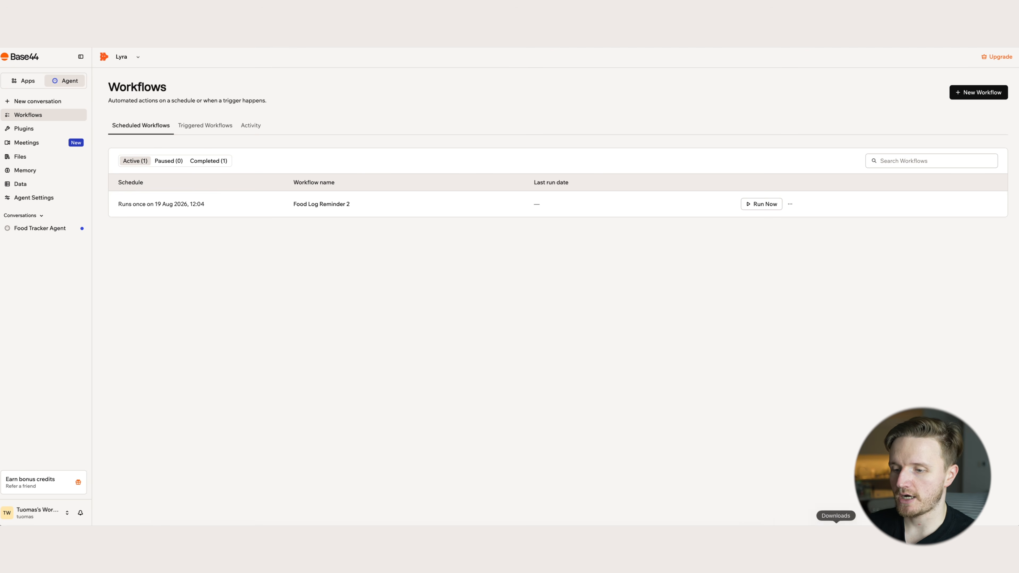
Step: Switch to WhatsApp and read the new food log reminder in the Base44 Superagent chat
click(681, 535)
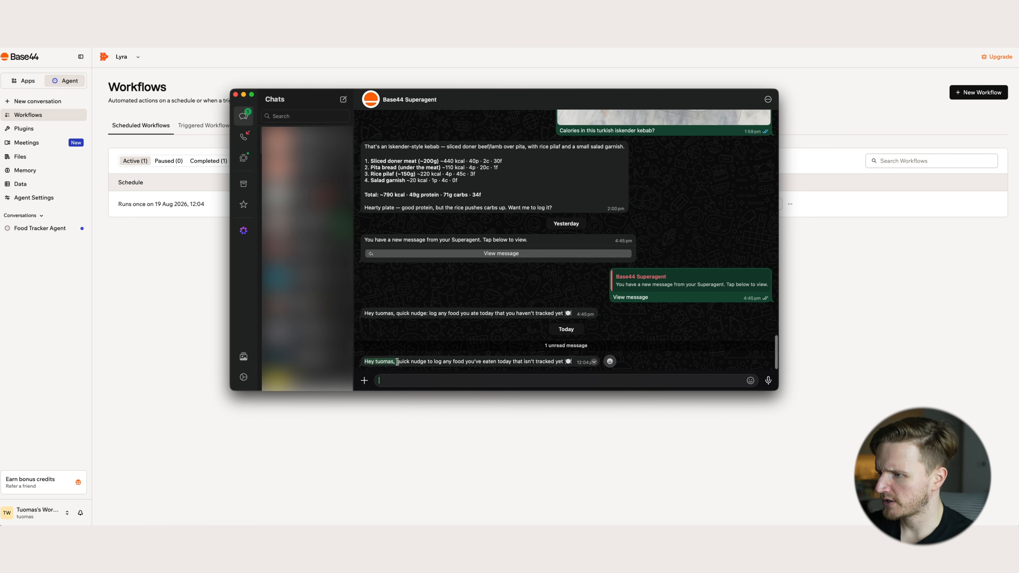
drag(403, 357, 579, 361)
click(861, 279)
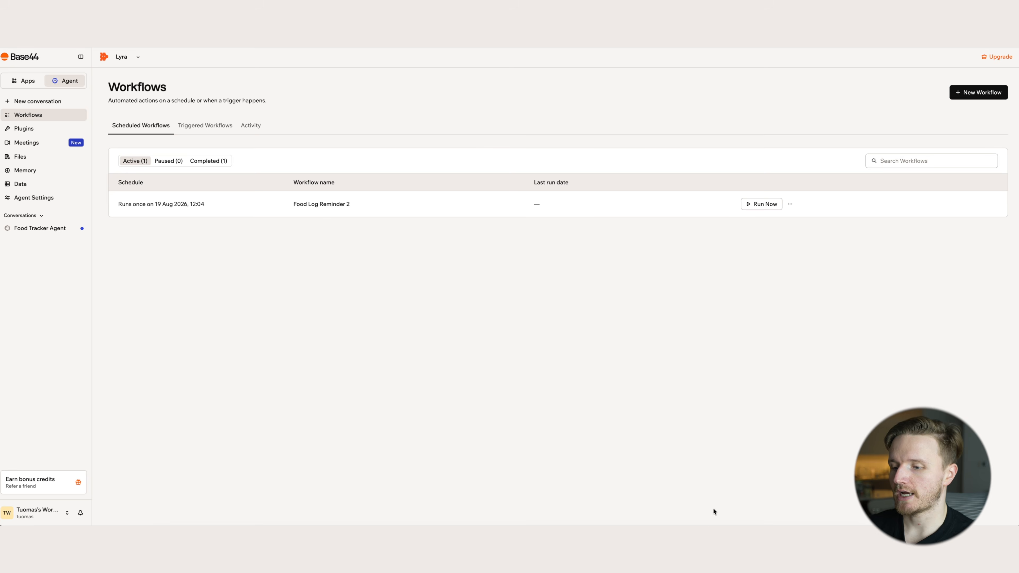
Step: Reopen the WhatsApp chat and review the Turkish iskender kebab photo, its calorie and macro breakdown, and the logging offer
click(695, 535)
scroll(651, 326, up, 10)
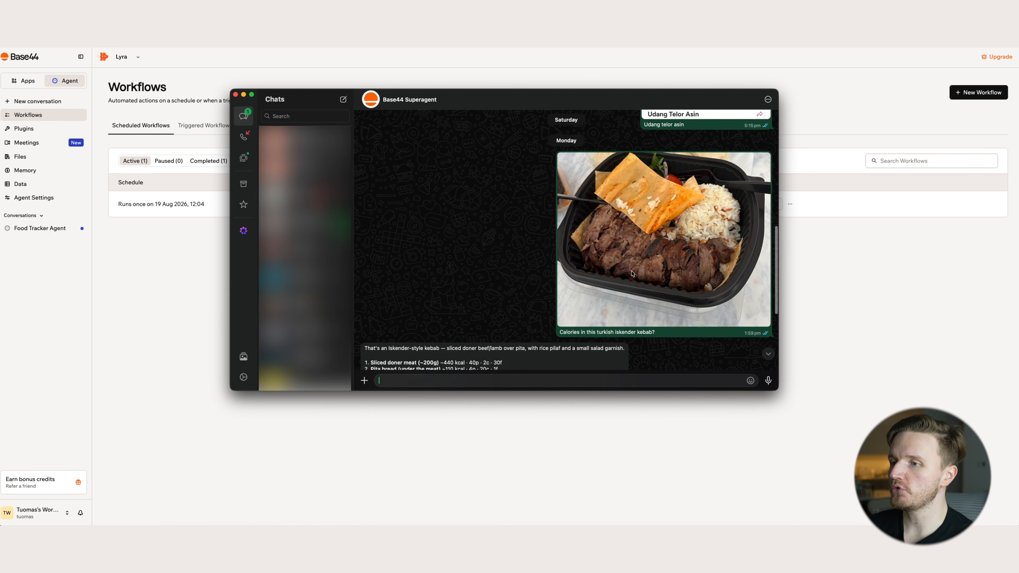
scroll(633, 260, down, 5)
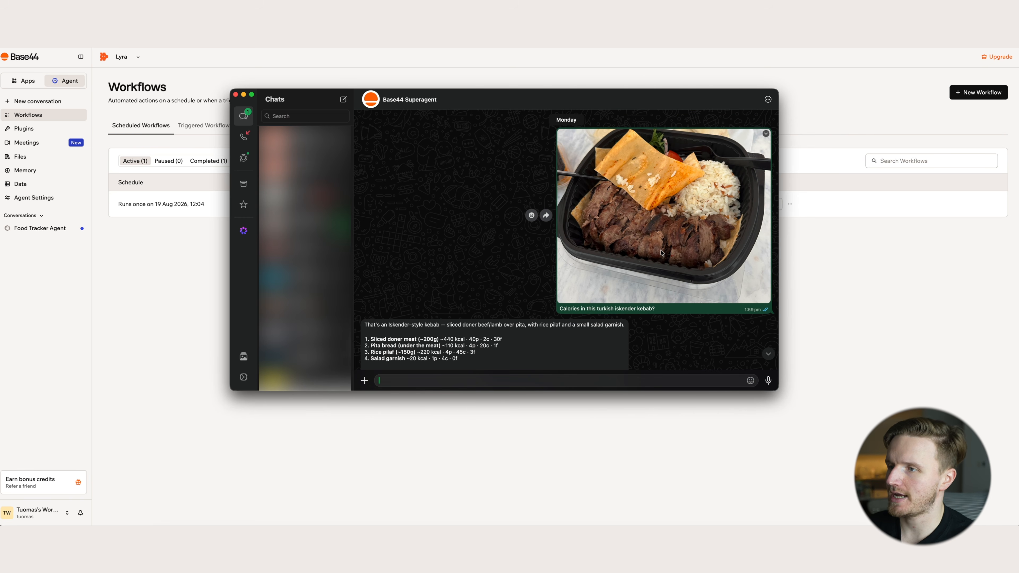
scroll(661, 247, up, 1)
scroll(657, 245, down, 2)
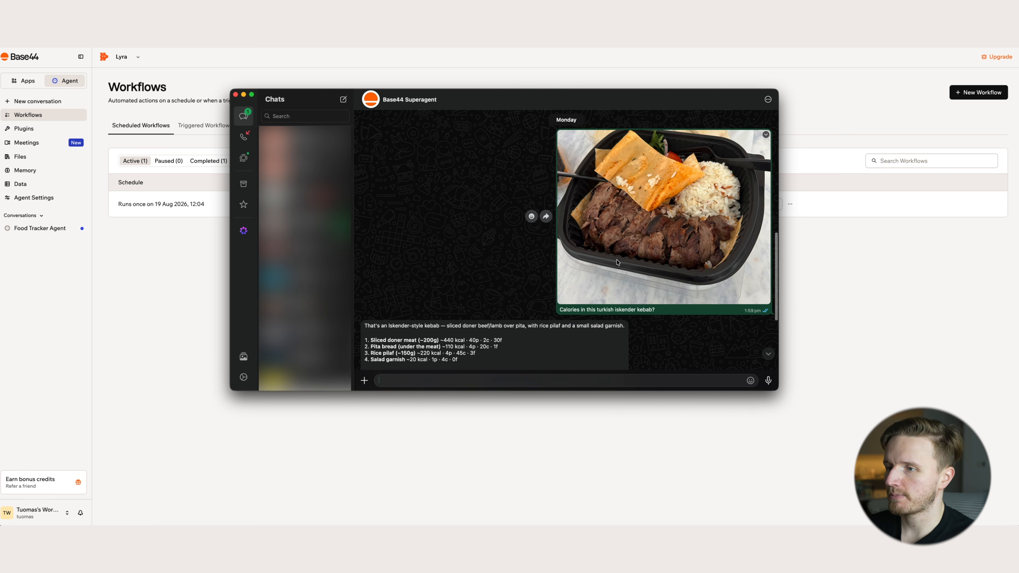
scroll(562, 241, down, 3)
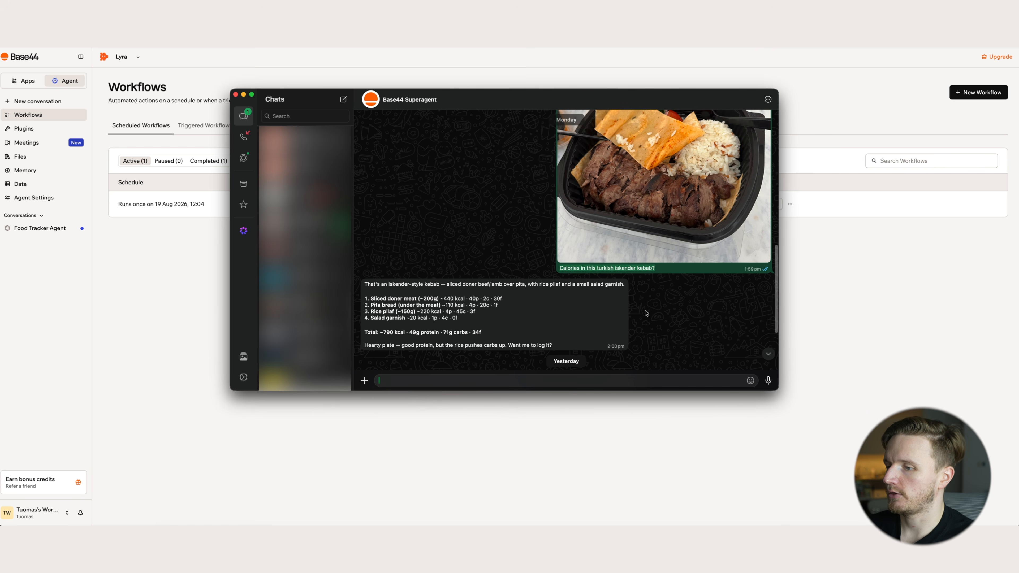
scroll(646, 313, down, 2)
drag(366, 250, 508, 288)
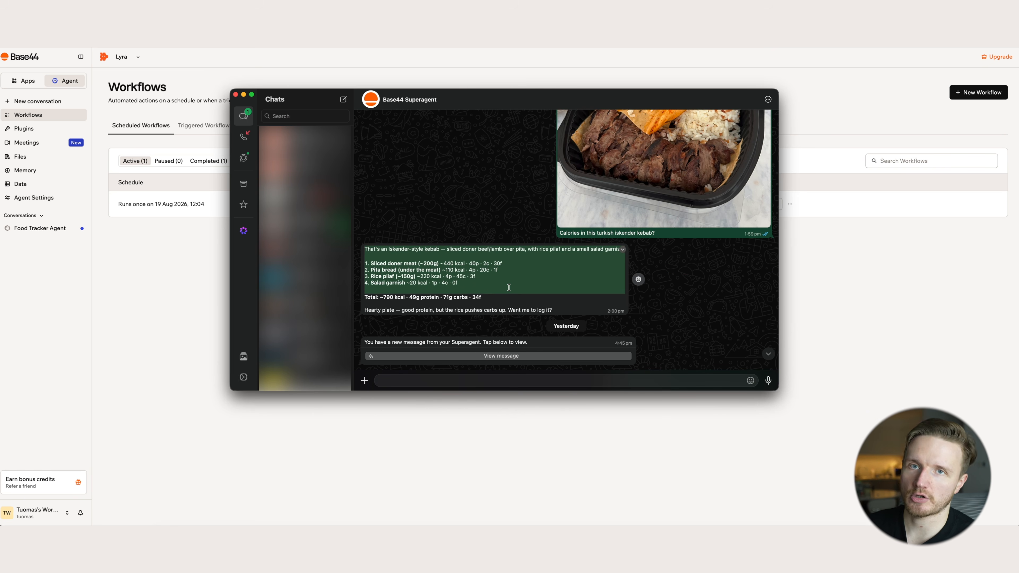
scroll(516, 282, up, 2)
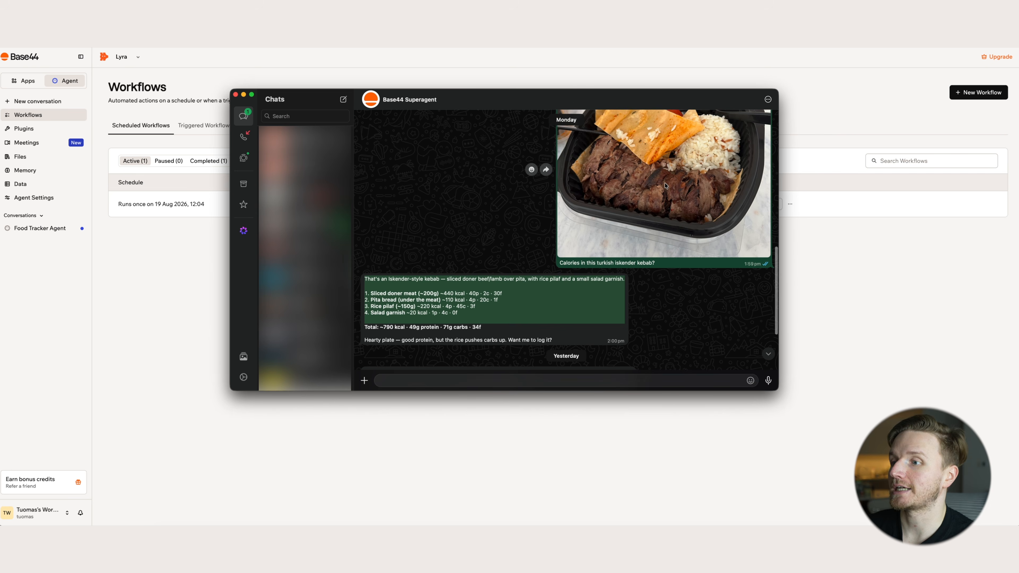
scroll(549, 294, down, 2)
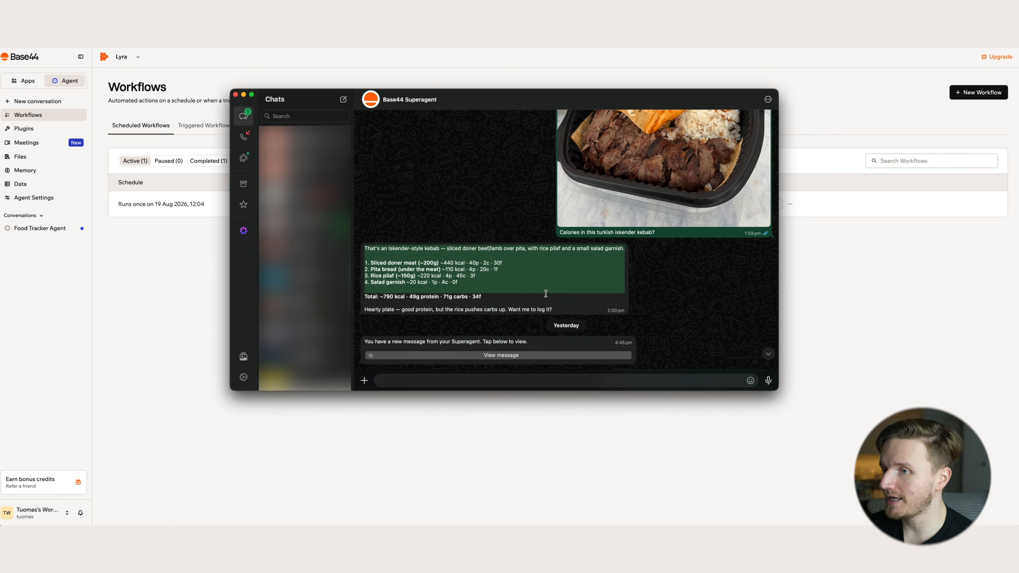
drag(545, 293, 366, 293)
click(400, 293)
scroll(403, 290, down, 1)
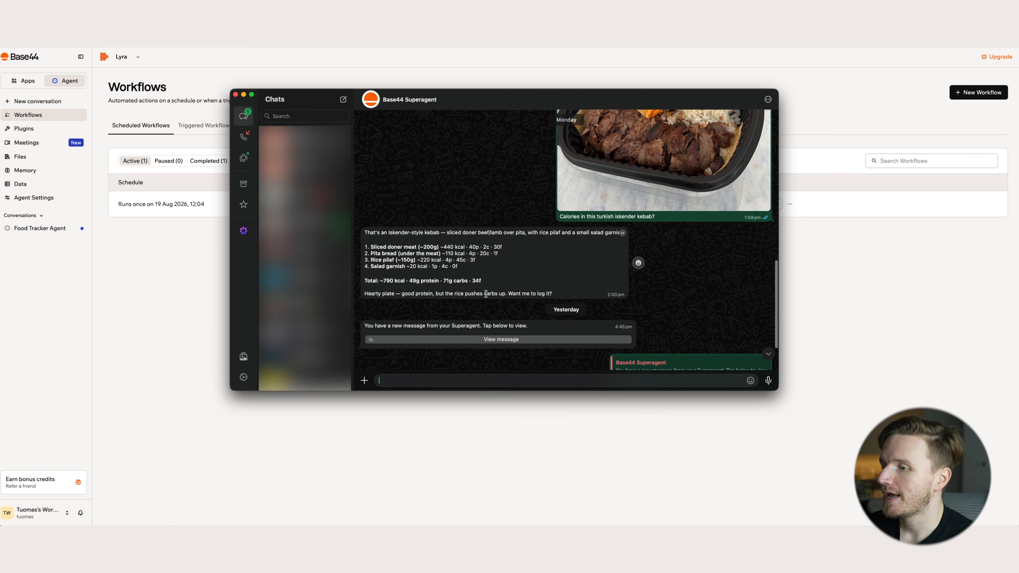
drag(509, 294, 556, 295)
click(555, 295)
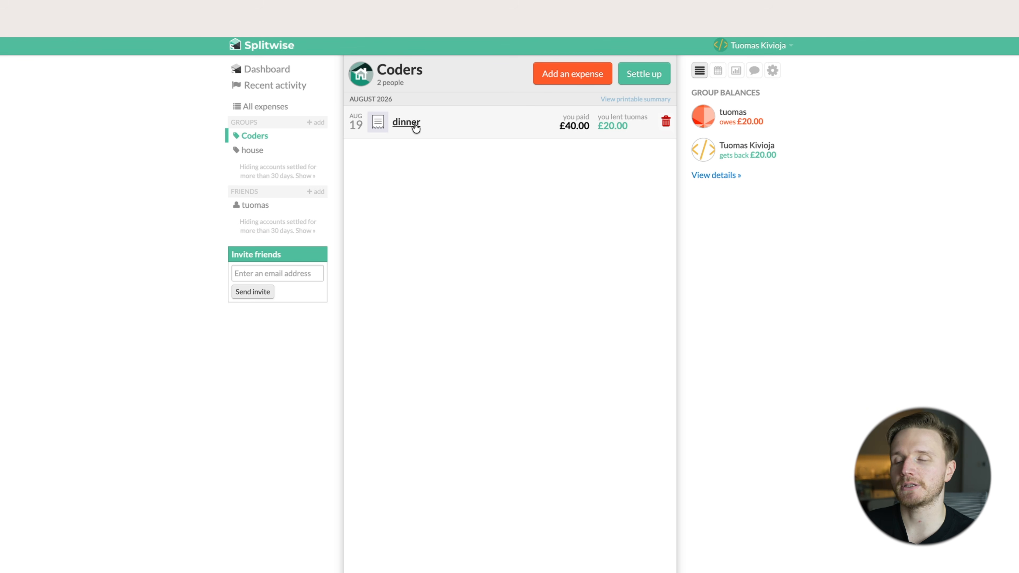
Step: View the details of the dinner expense in the Coders group on Splitwise and collapse them
click(414, 124)
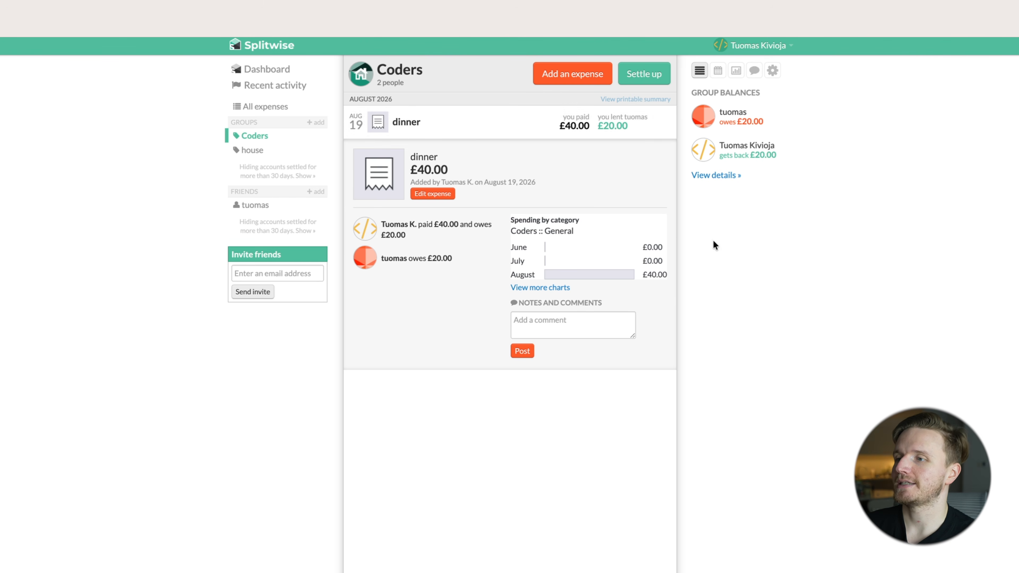
click(432, 122)
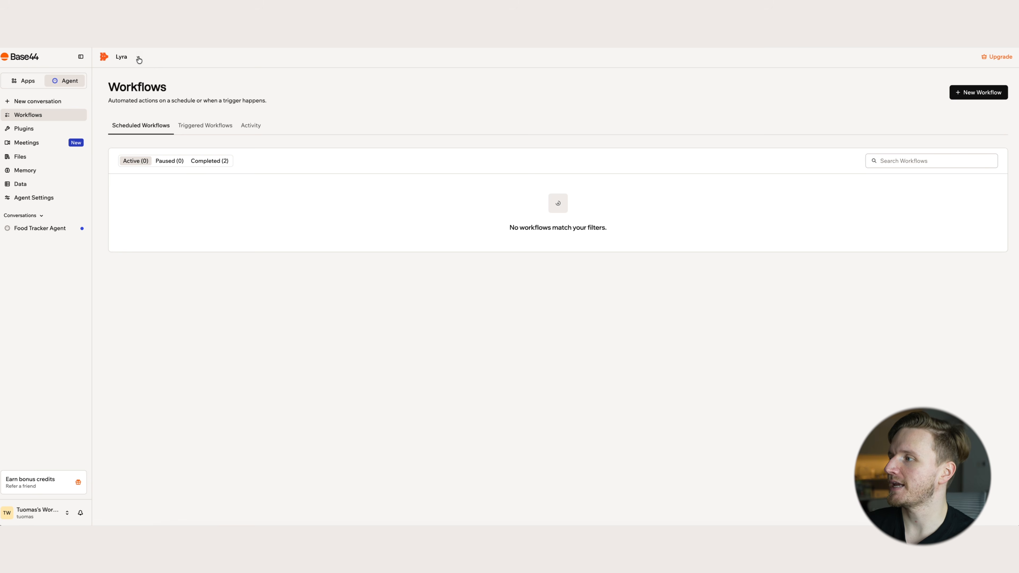
Step: Leave the Lyra agent and search the app connectors for "spli" to find the Splitwise connector
click(139, 59)
click(135, 176)
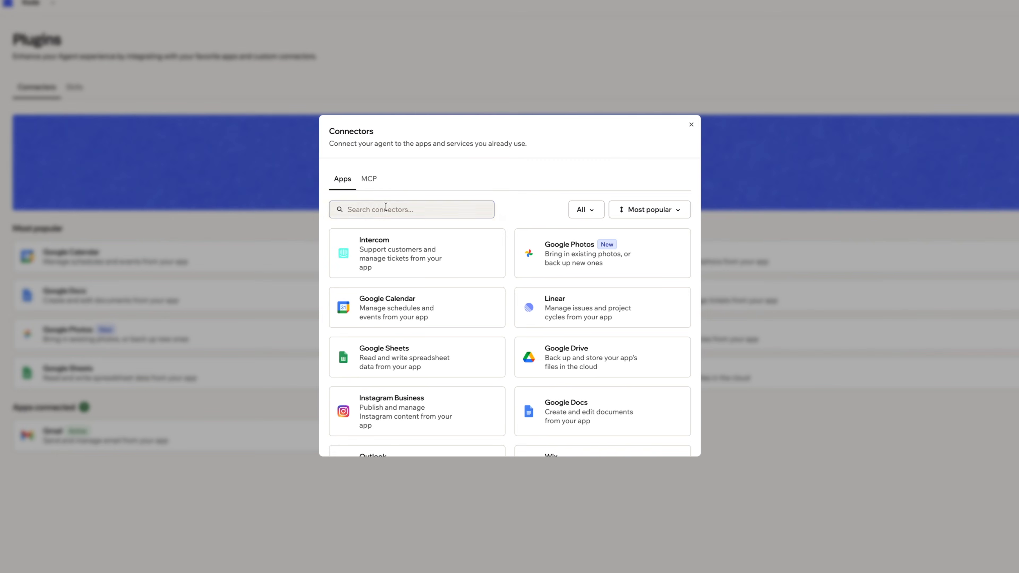
click(386, 208)
text(spli)
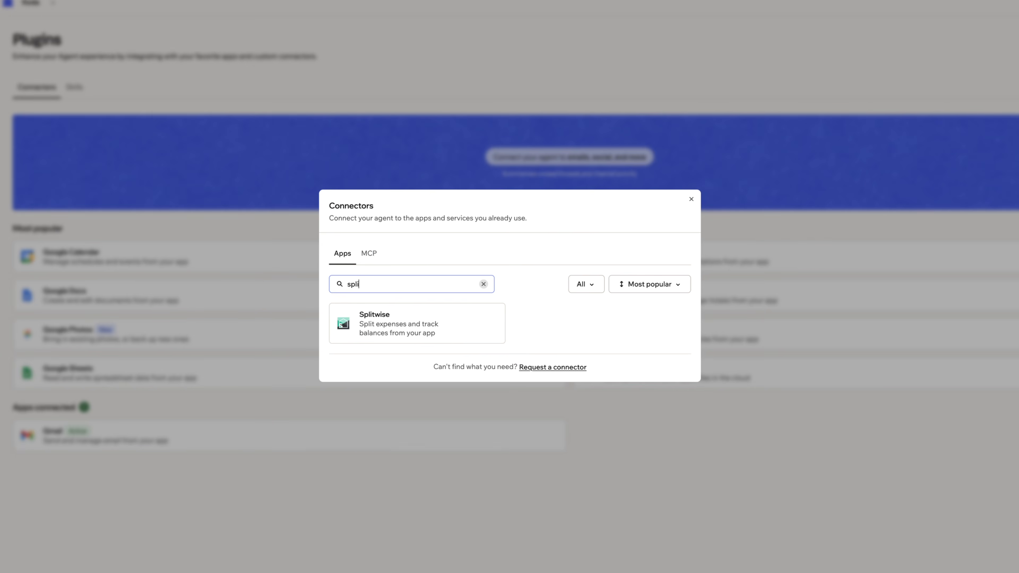
mouse_move(432, 309)
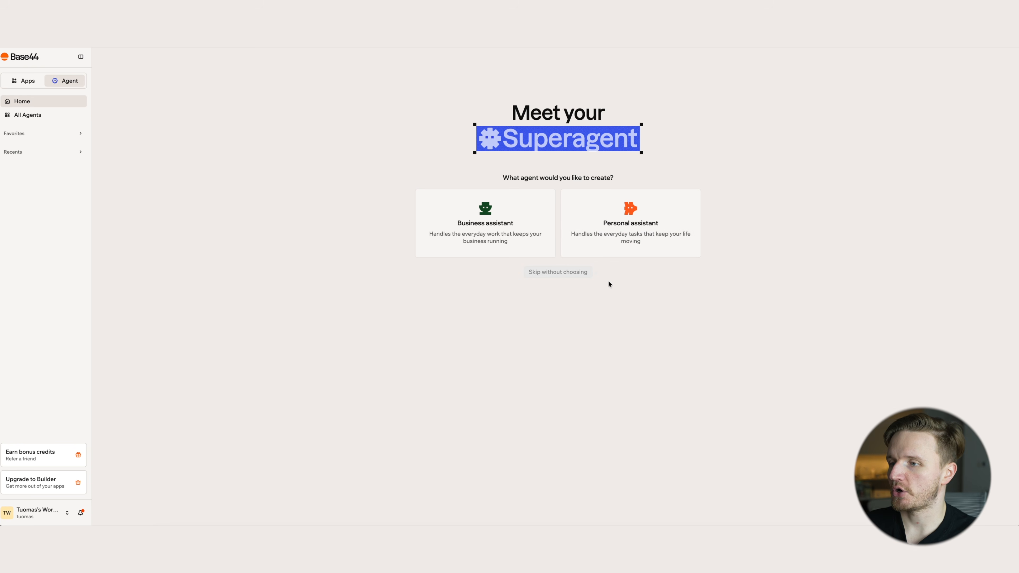
Step: Create a new personal assistant agent and skip connecting a Google or Microsoft account
click(589, 235)
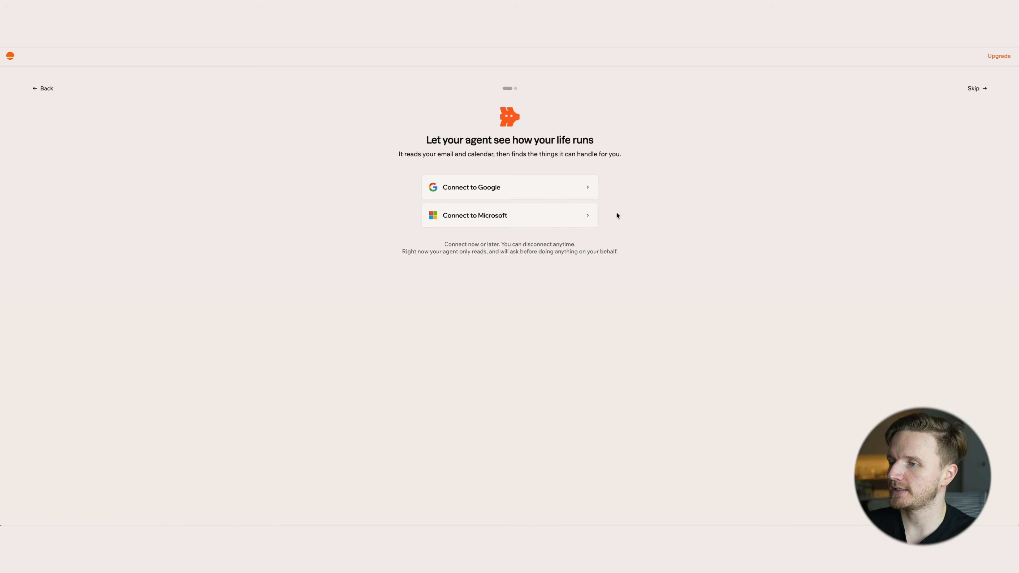
click(975, 88)
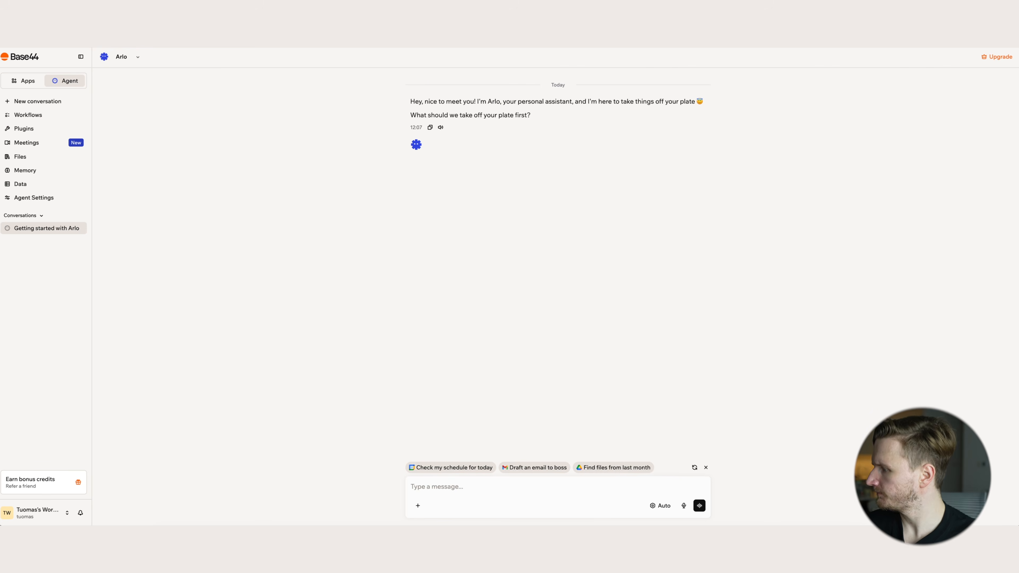
Step: Ask the new assistant to make an agent that connects to Splitwise, obtains information about expenses and submits new ones
click(473, 483)
text(make an agent that connects to my splitwise connection and allows me to obtain information about expenses and submit new ones)
drag(326, 445, 780, 446)
click(588, 446)
click(781, 446)
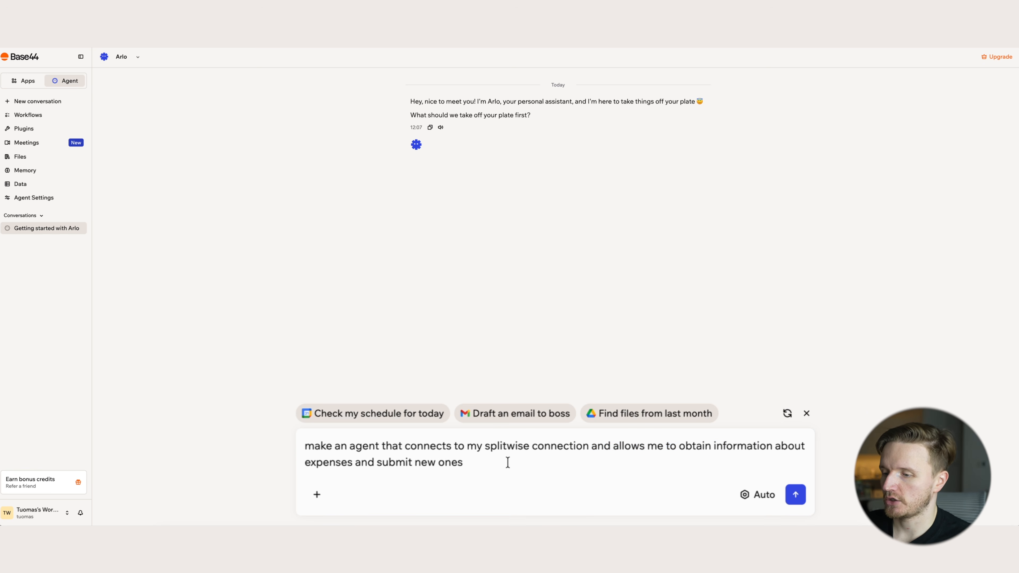
click(795, 494)
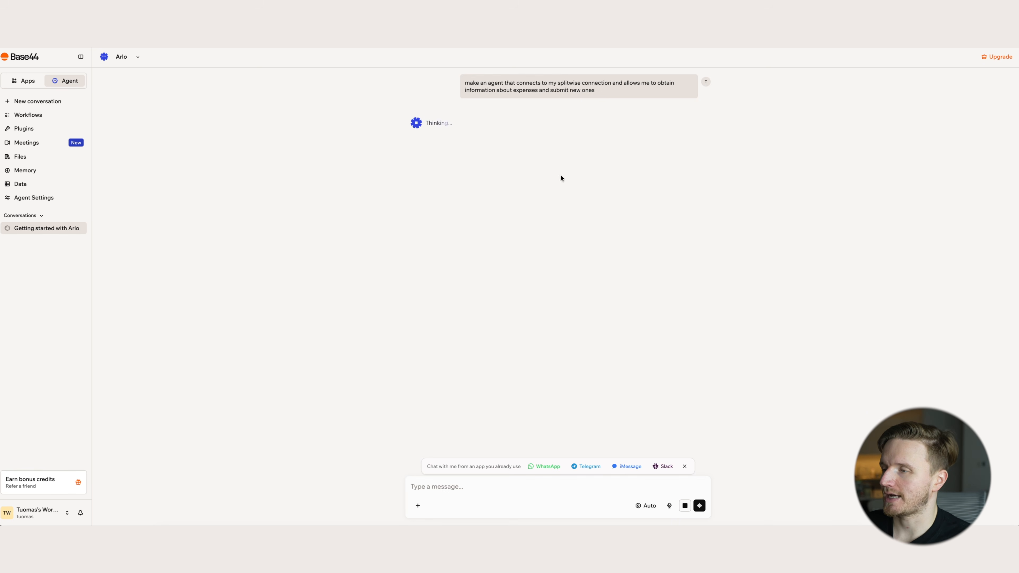
Step: Rename the agent to "Bill split agent"
click(118, 56)
text(Bill split ga)
key(BackSpace)
key(BackSpace)
text(agent)
key(Return)
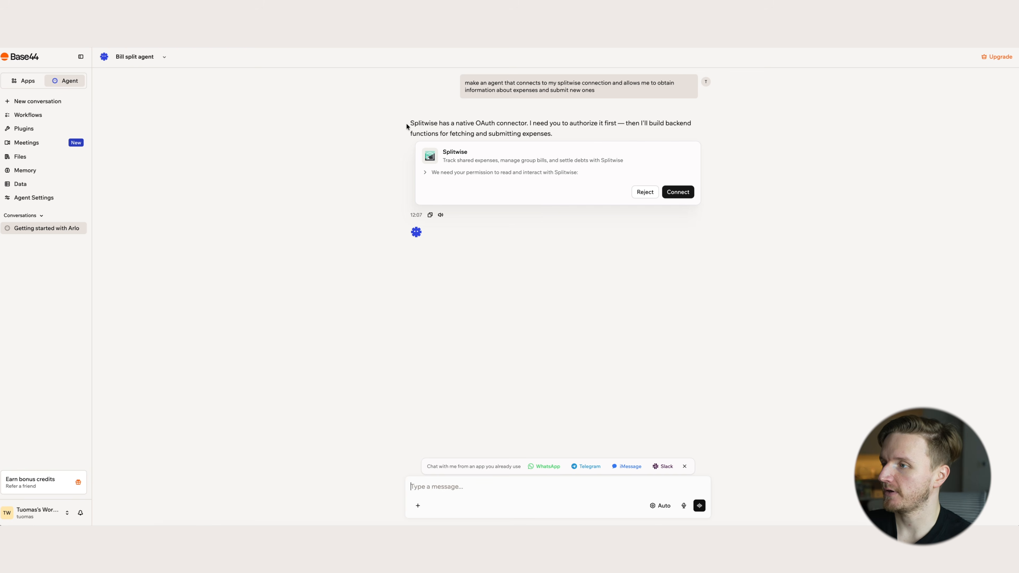
Step: Review the permissions requested for Splitwise and authorize the Base44 Connector to access the Splitwise account
drag(405, 124, 584, 124)
click(480, 173)
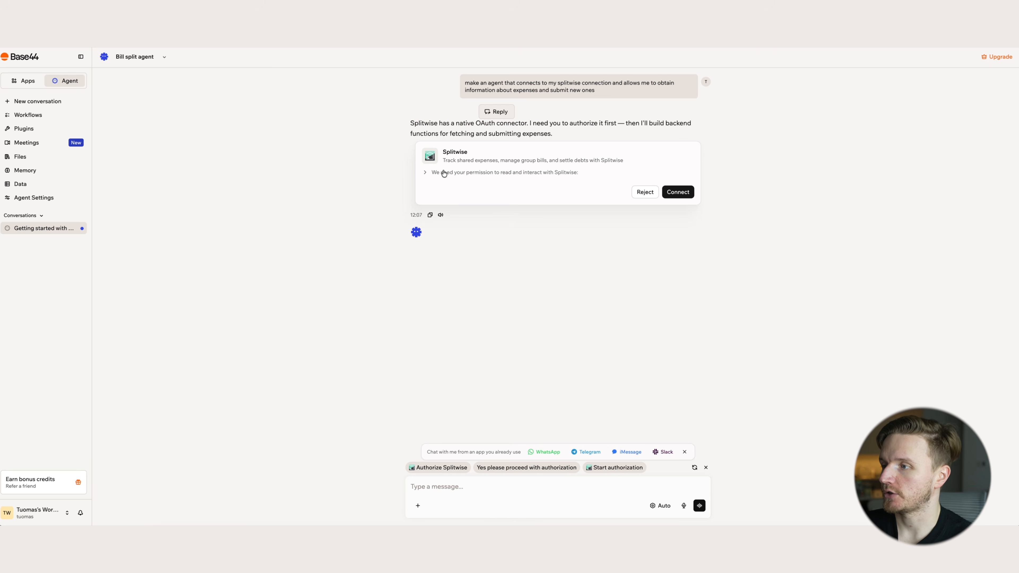
click(426, 173)
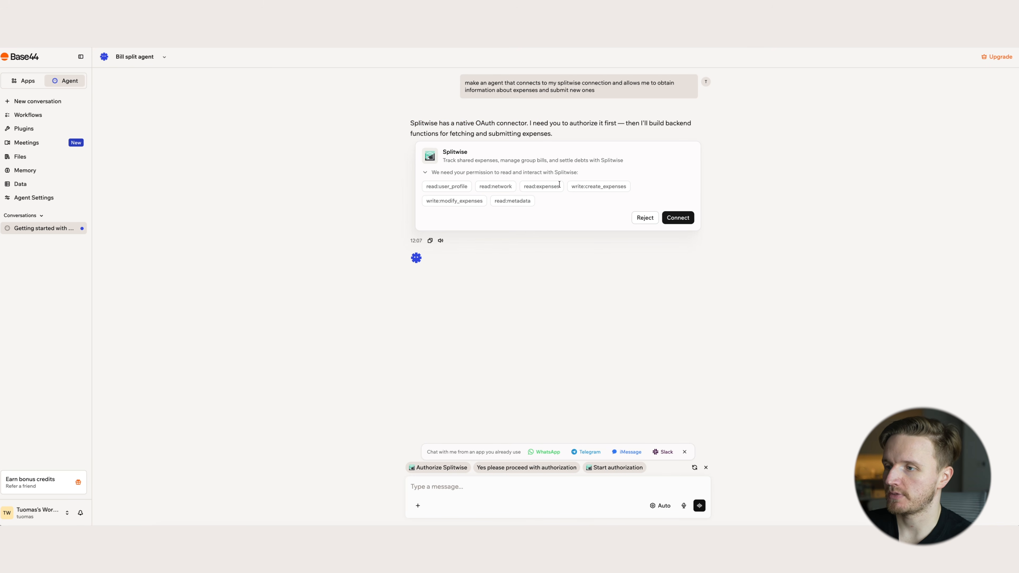
click(431, 173)
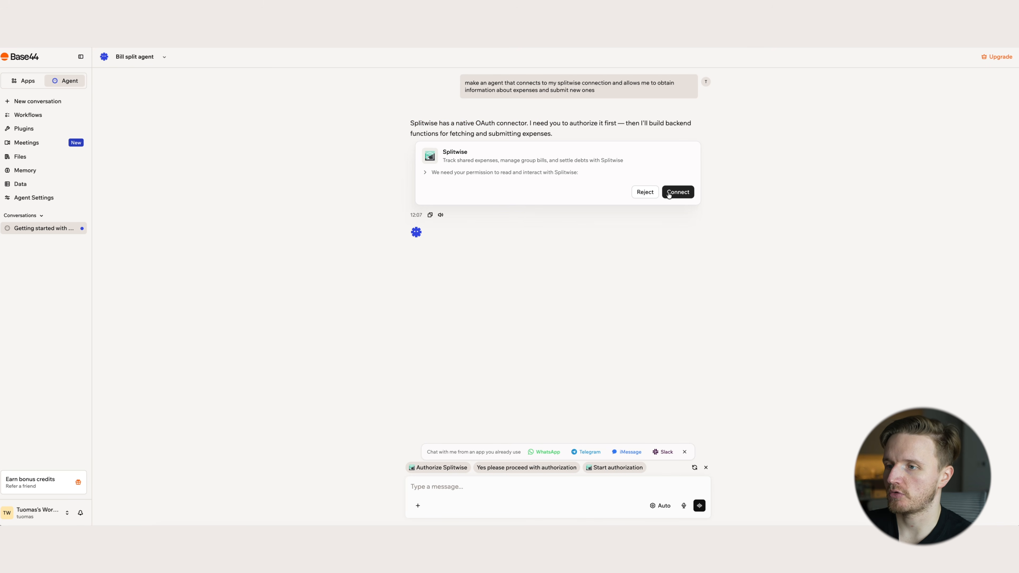
click(684, 195)
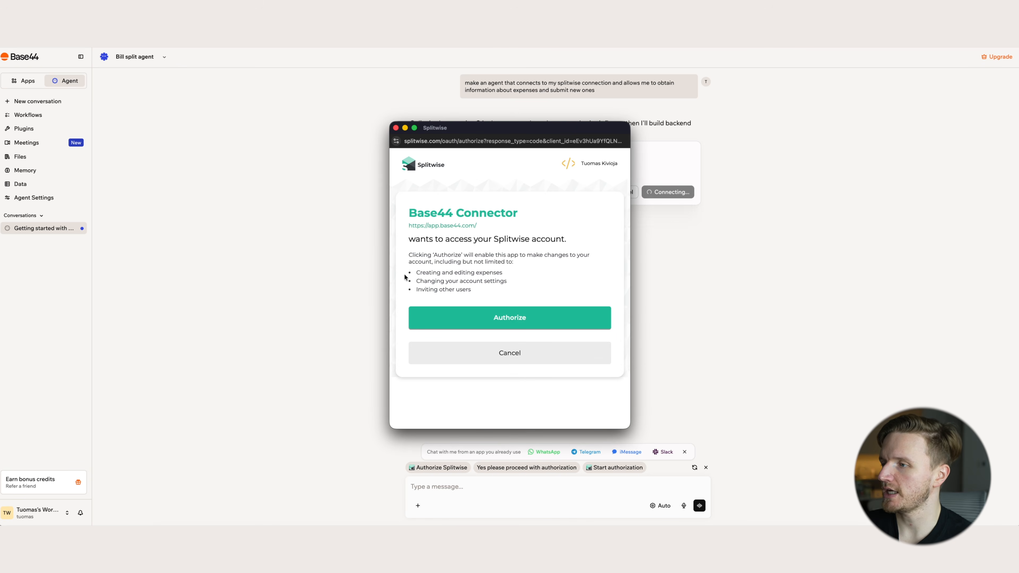
click(514, 317)
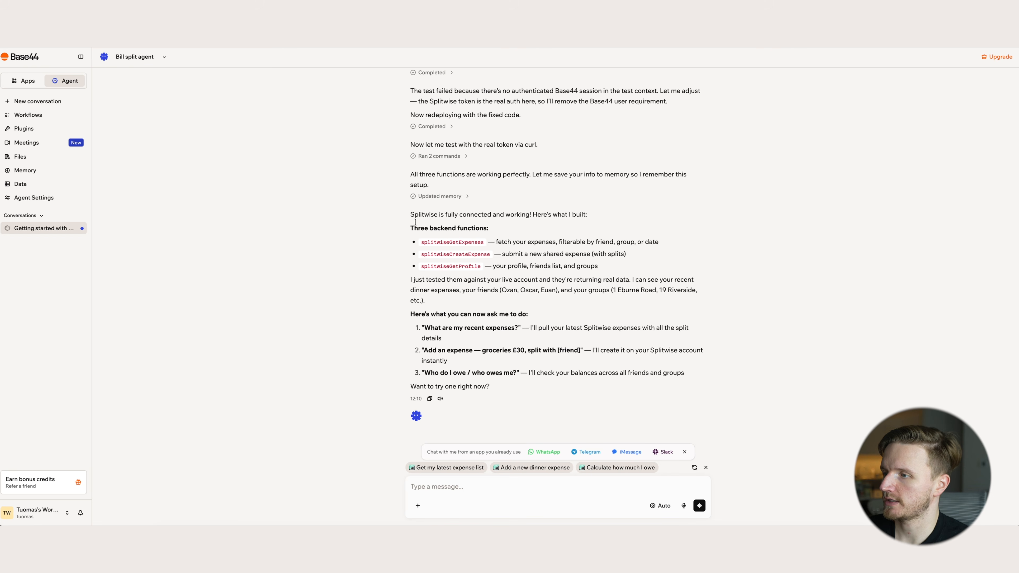
Step: Review the agent's build log and its summary of the three Splitwise backend functions
drag(410, 215, 572, 214)
scroll(591, 236, up, 7)
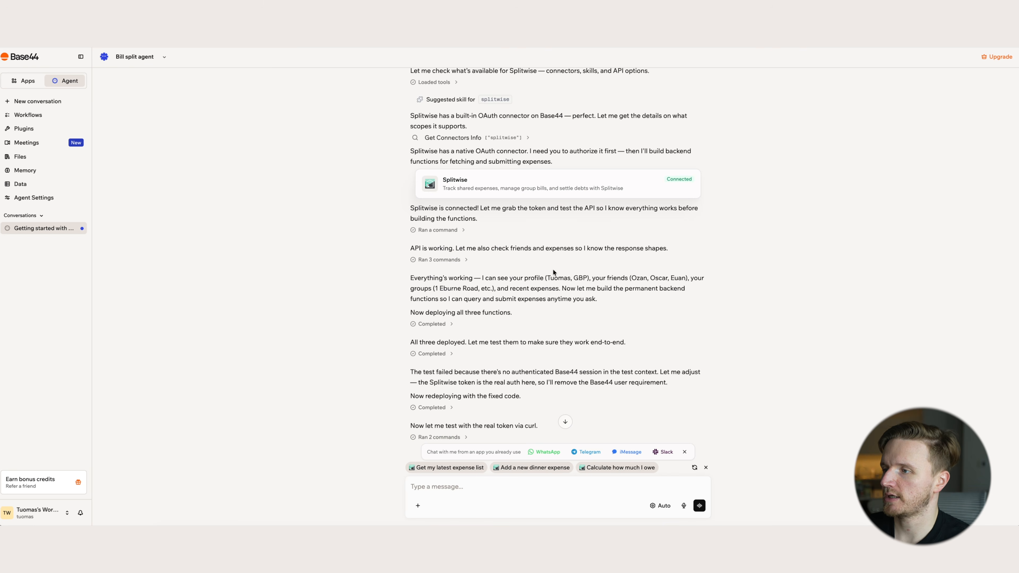
scroll(553, 273, down, 7)
click(396, 216)
drag(401, 218, 600, 255)
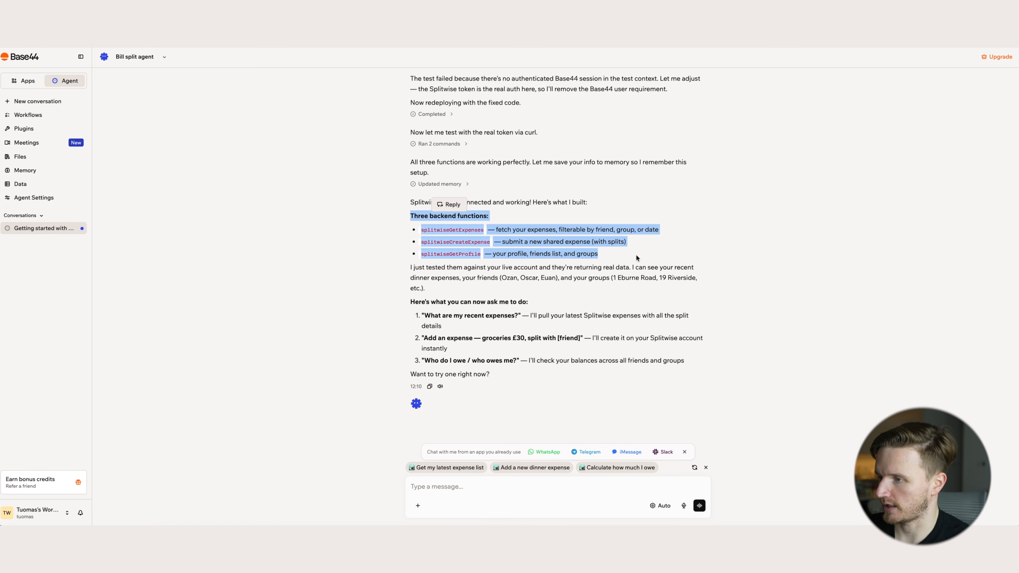
click(455, 289)
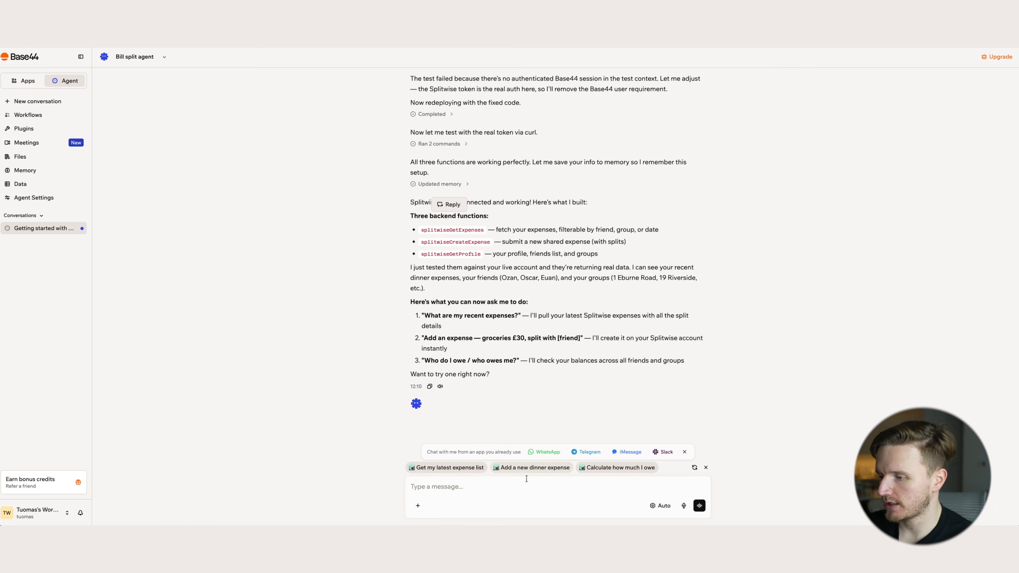
Step: Ask the agent whether it can see the group Coders, how many members there are, and what the current unsettled expenses are
click(530, 483)
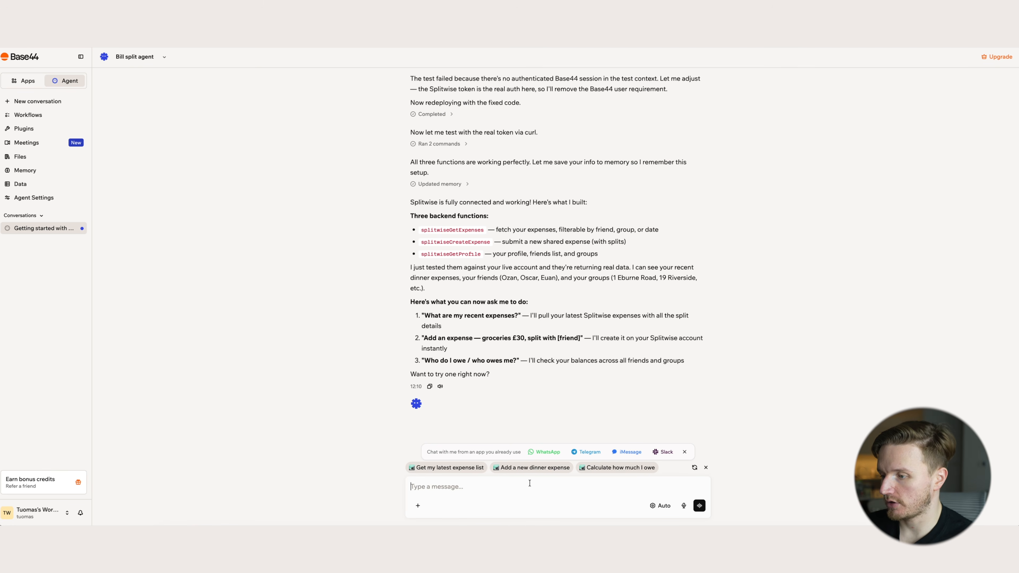
text(Can you see the g)
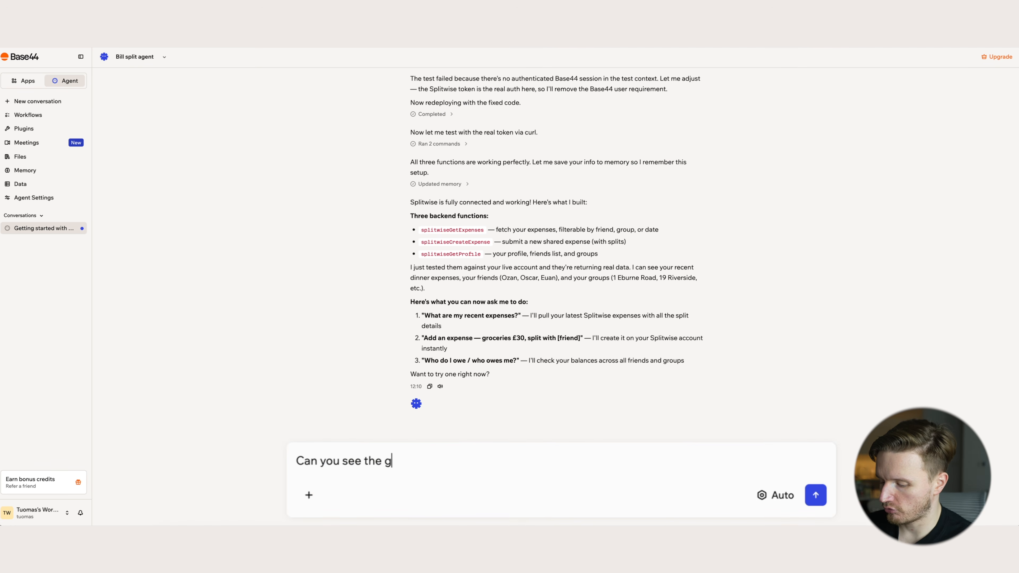
text(roup Coders? If so, )
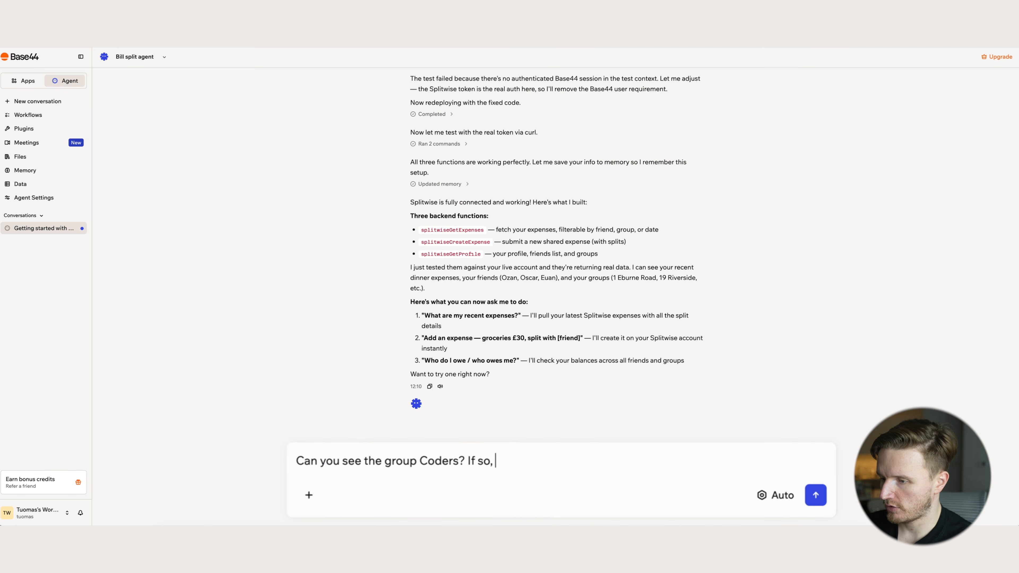
text(how many members)
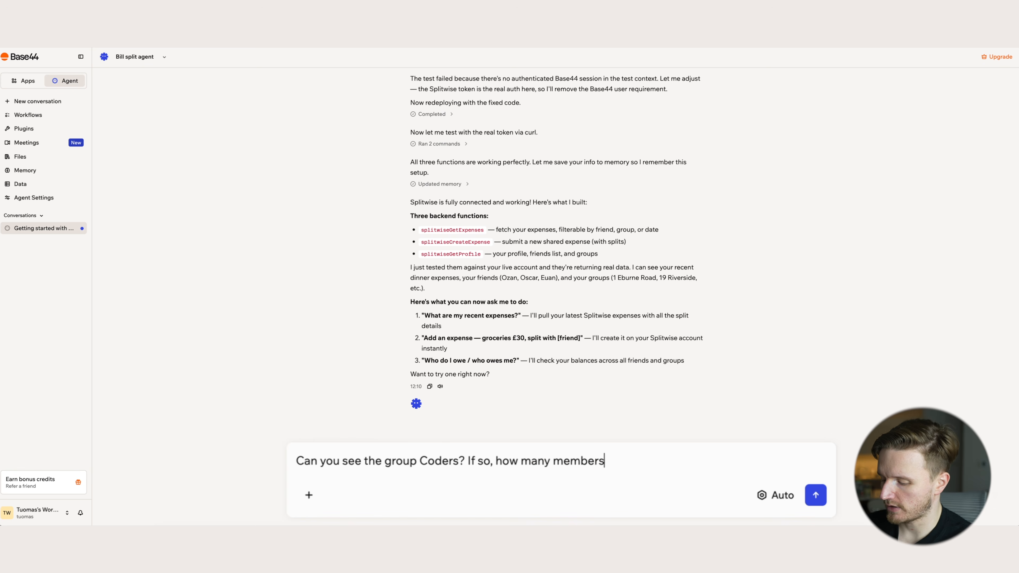
text( are there, and what a)
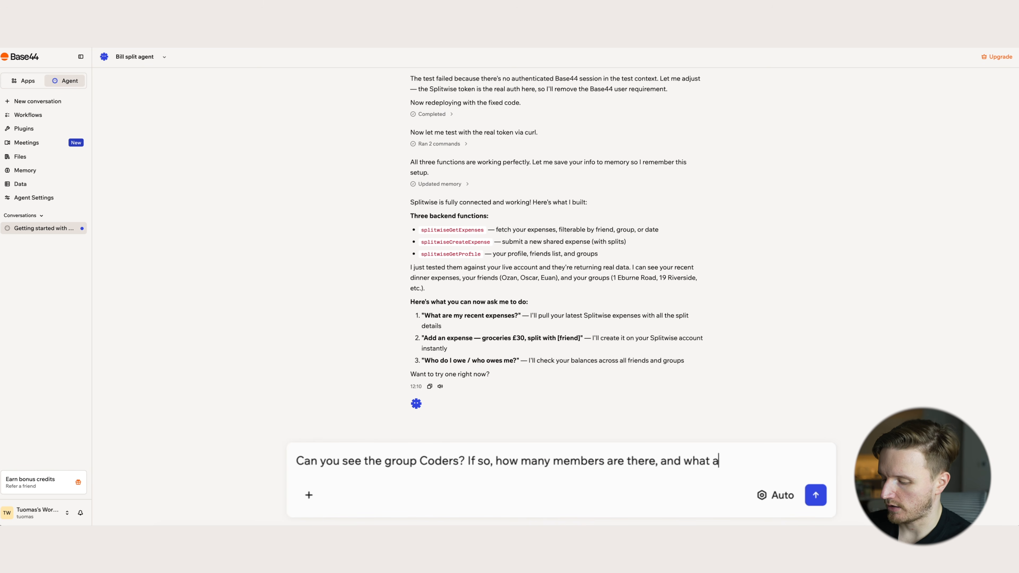
text(re the current unset)
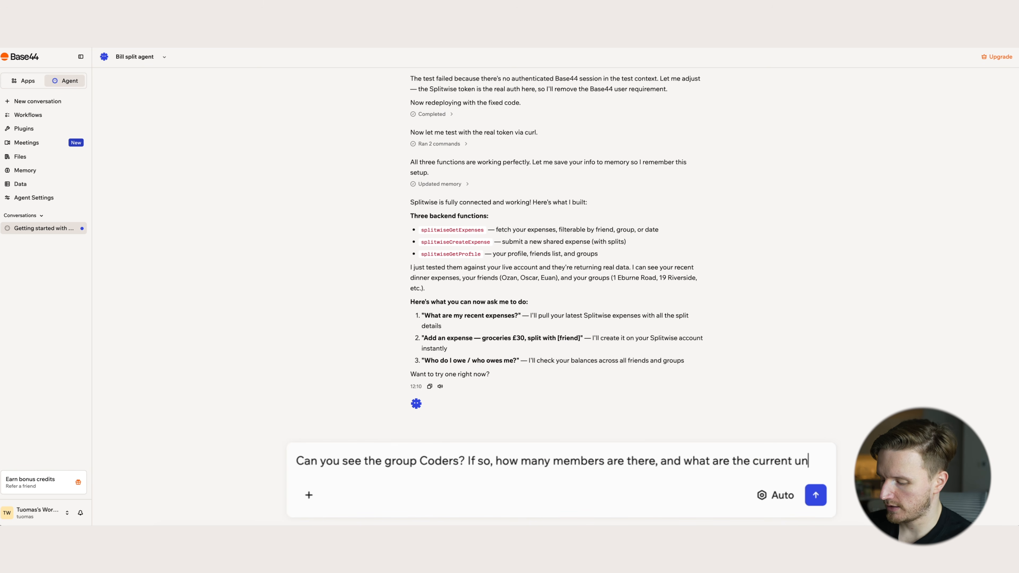
text(tled expenses)
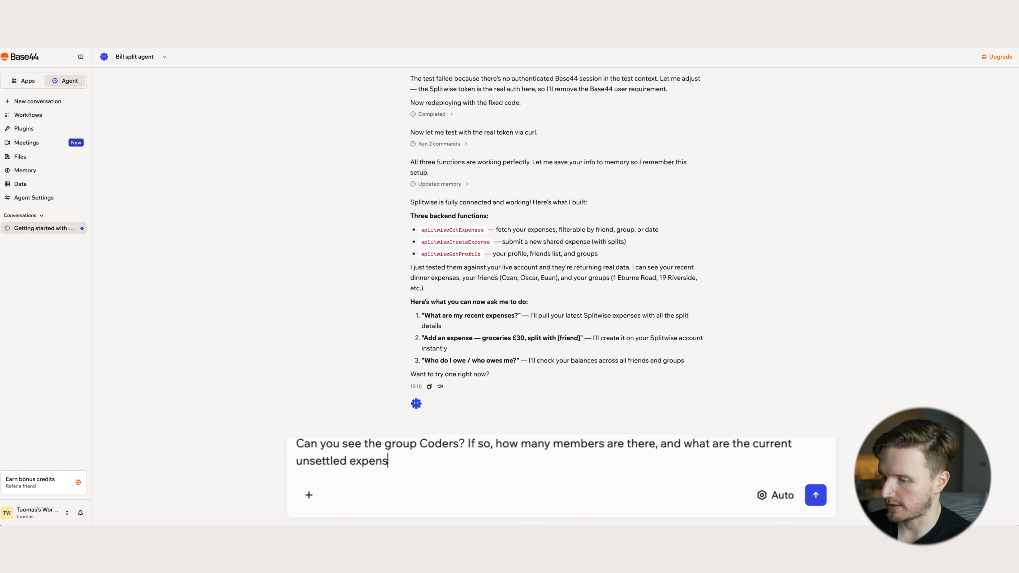
key(Return)
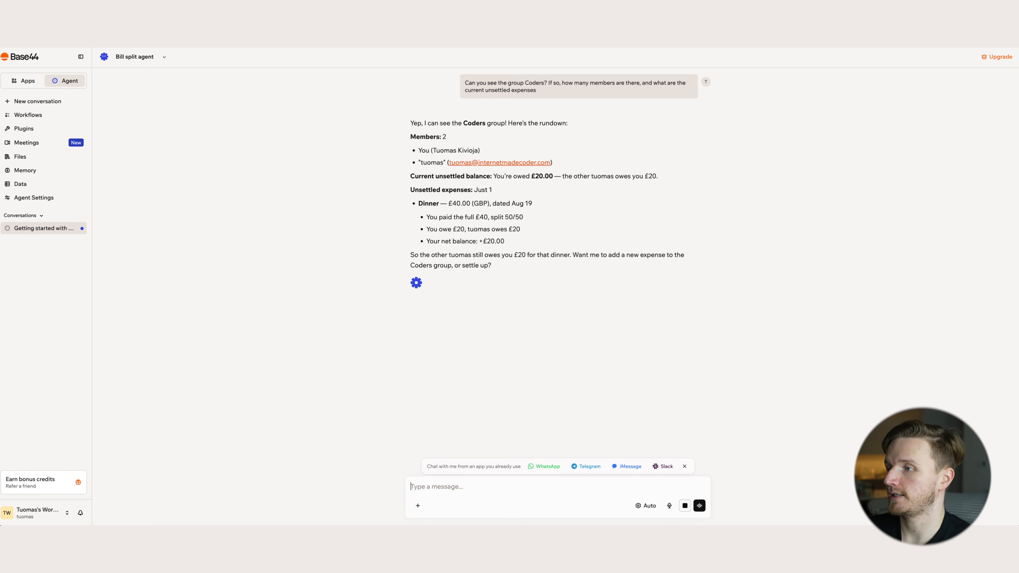
Step: Read the agent's answer about the Coders group's members, unsettled balance and dinner expense
drag(446, 137, 410, 137)
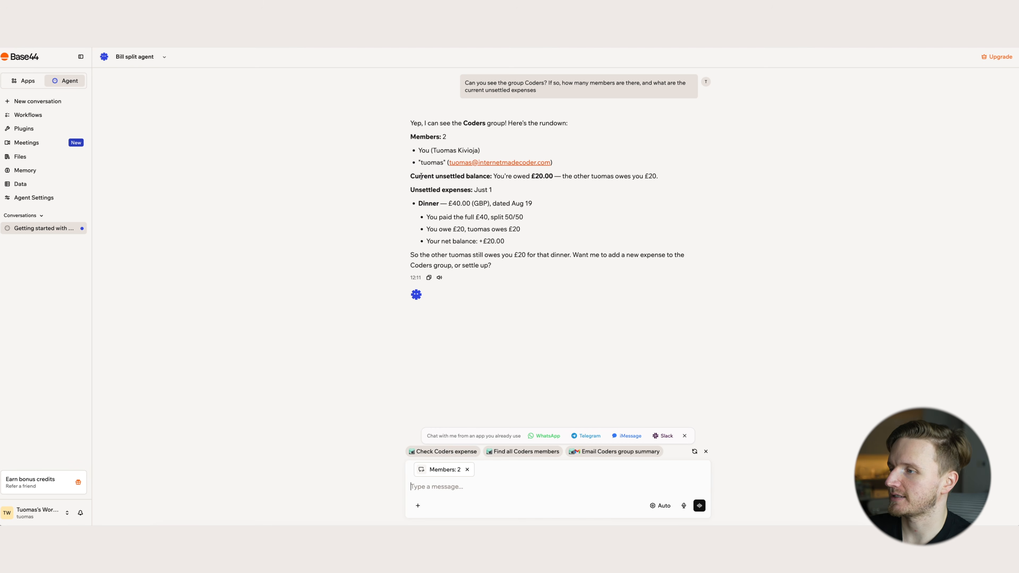
drag(407, 178, 659, 177)
click(532, 175)
click(563, 177)
drag(562, 177, 659, 177)
drag(493, 190, 506, 241)
click(505, 240)
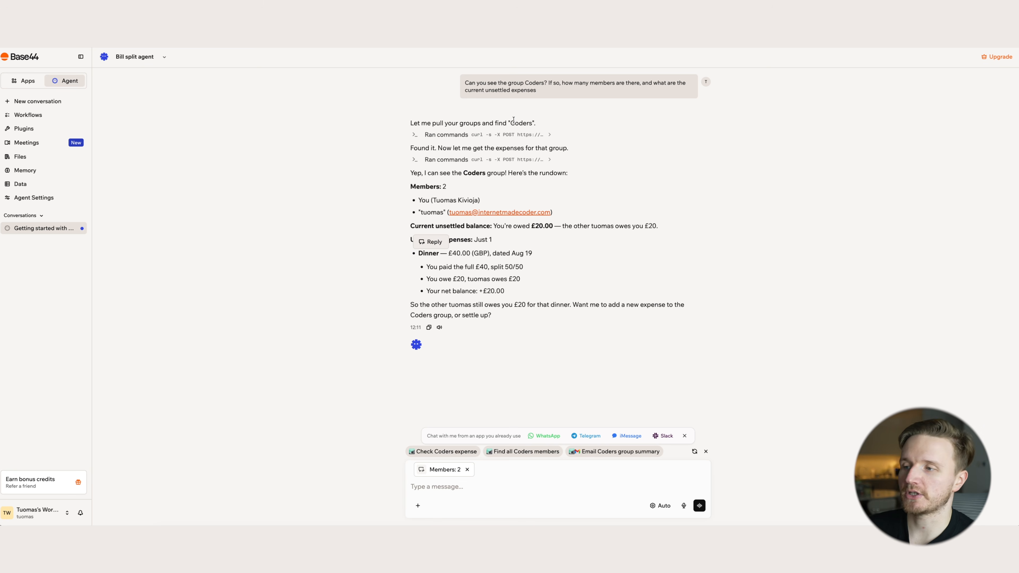
Step: Send the agent the message "Please settle the expense"
click(519, 486)
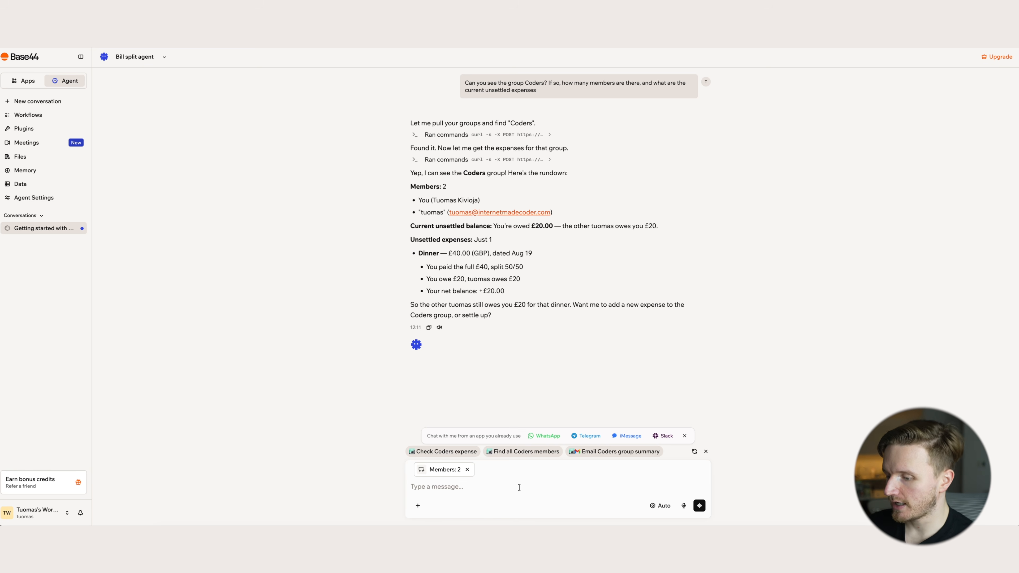
text(Please settle )
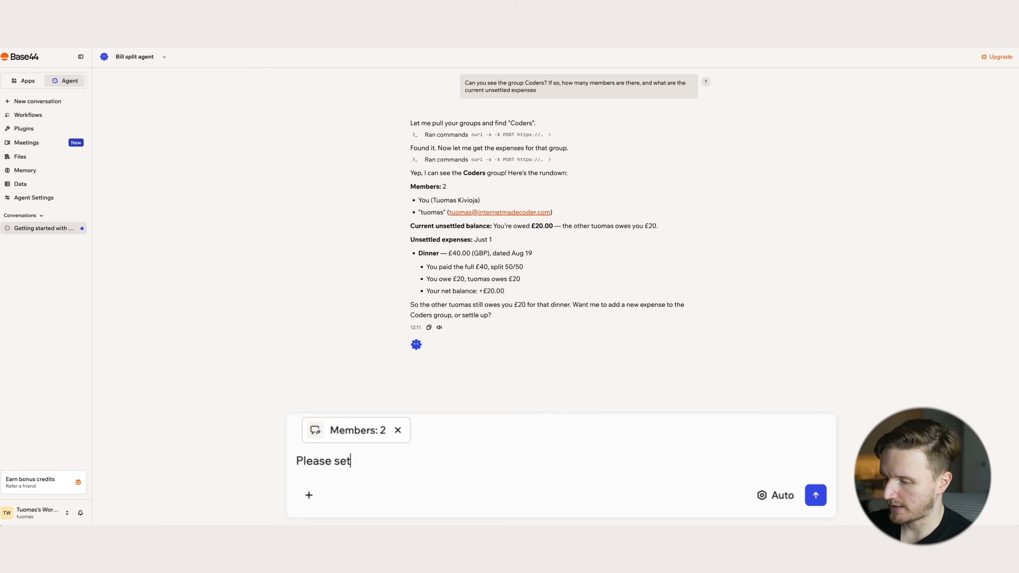
text(the expense)
key(Return)
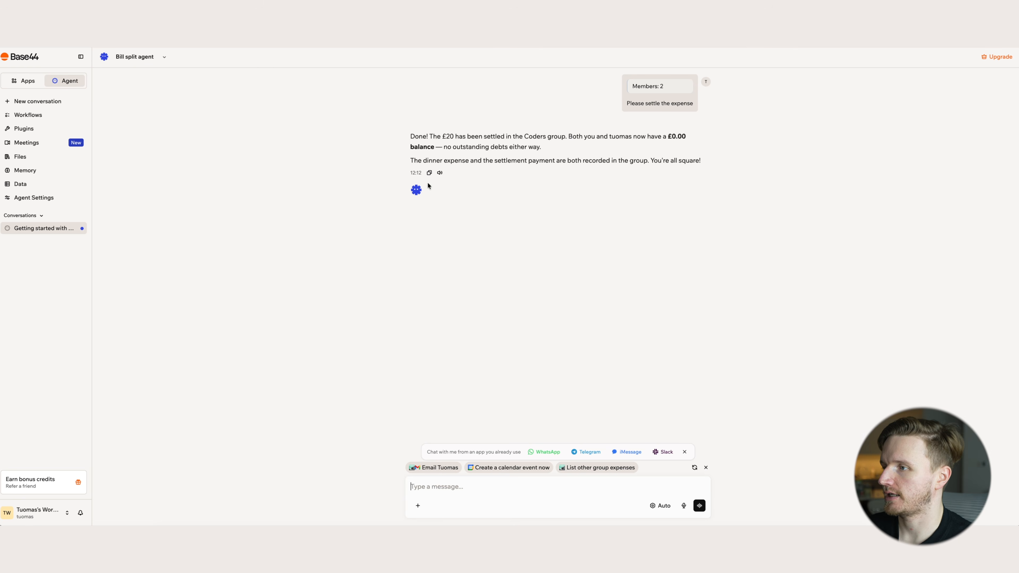
Step: Read the agent's settlement reply, then switch to Splitwise and reload the Coders group page to check it
drag(427, 148, 510, 138)
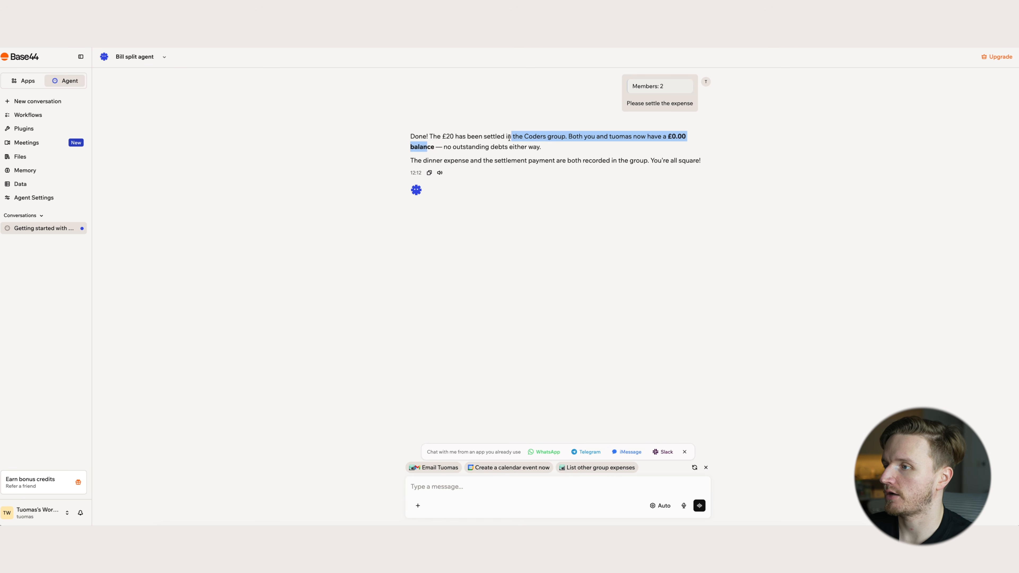
click(530, 150)
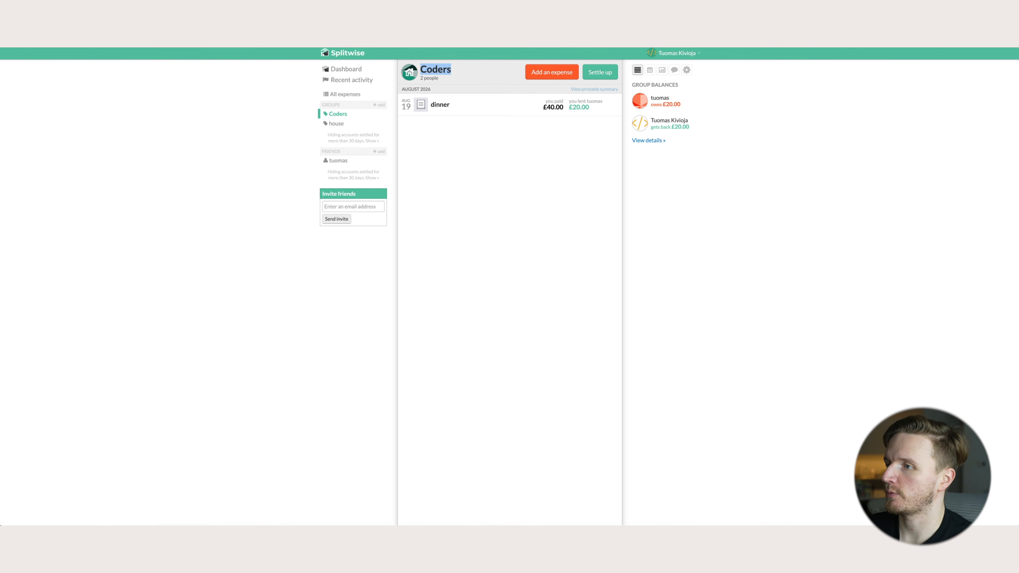
key(super+r)
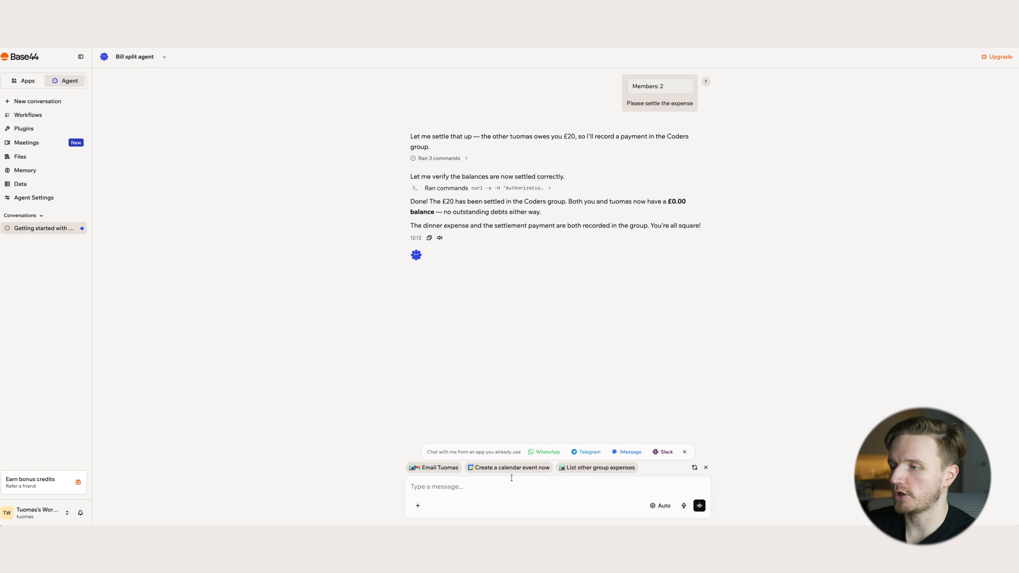
Step: Send the agent the message "Make new expense called dinner for 50 paid by me split equally"
text(Make )
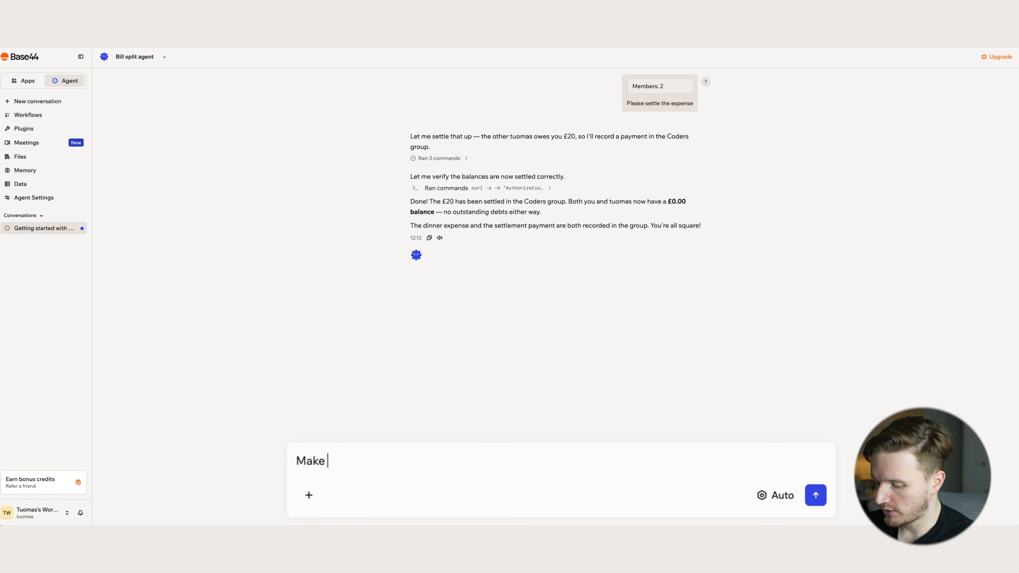
text(new expense called d)
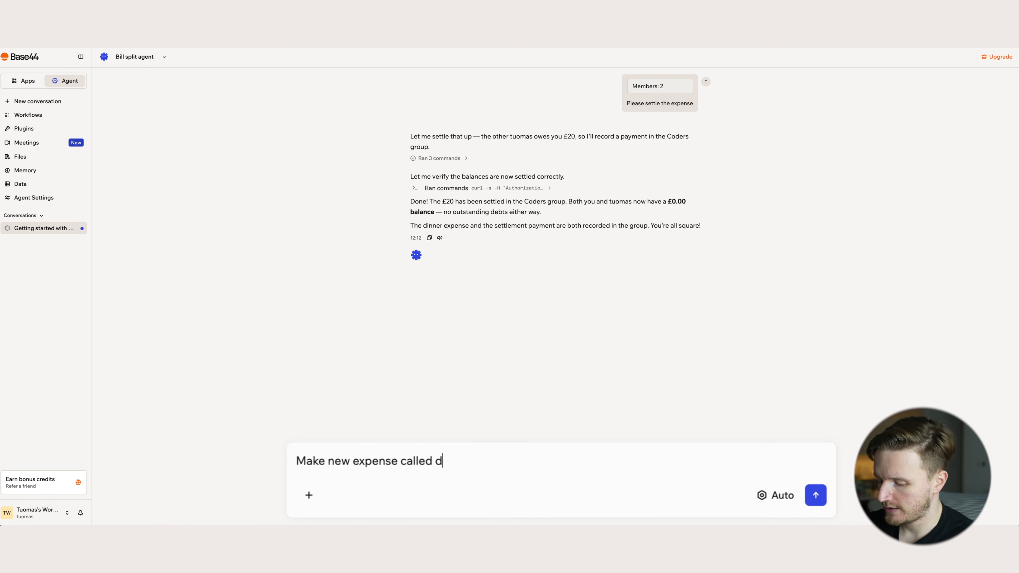
text(inner for 50 pai)
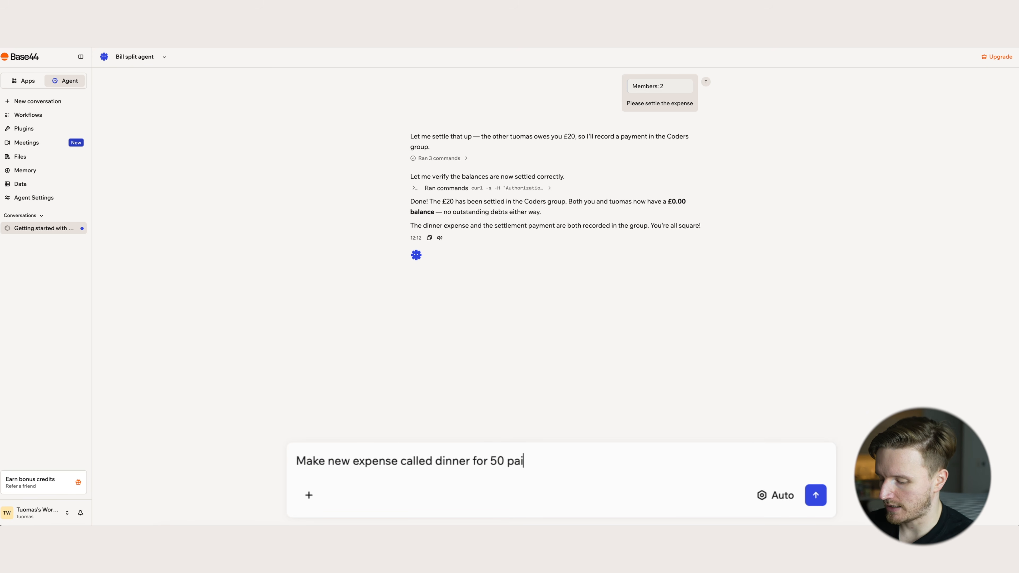
text(d by me split eq)
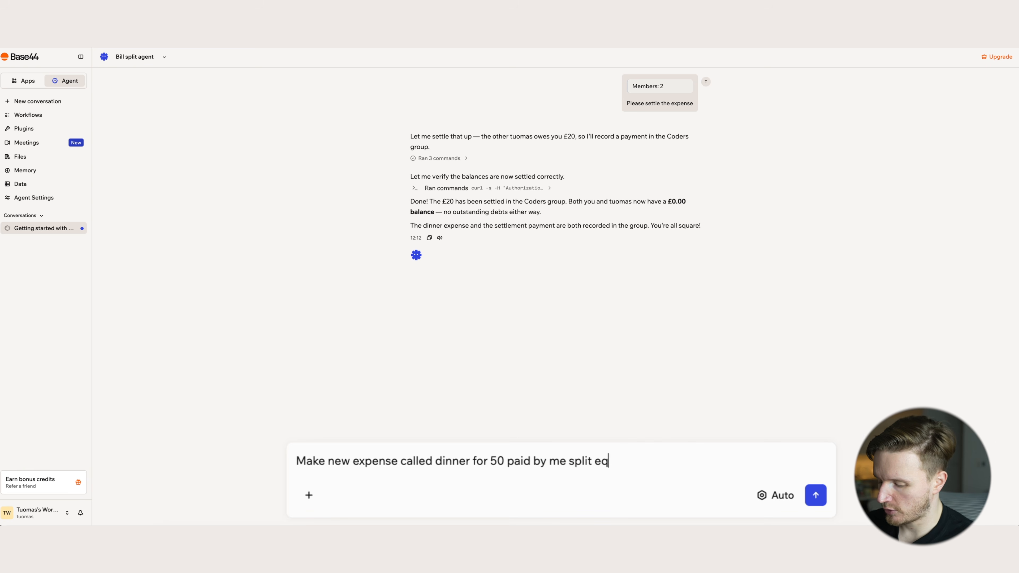
text(ually)
key(Return)
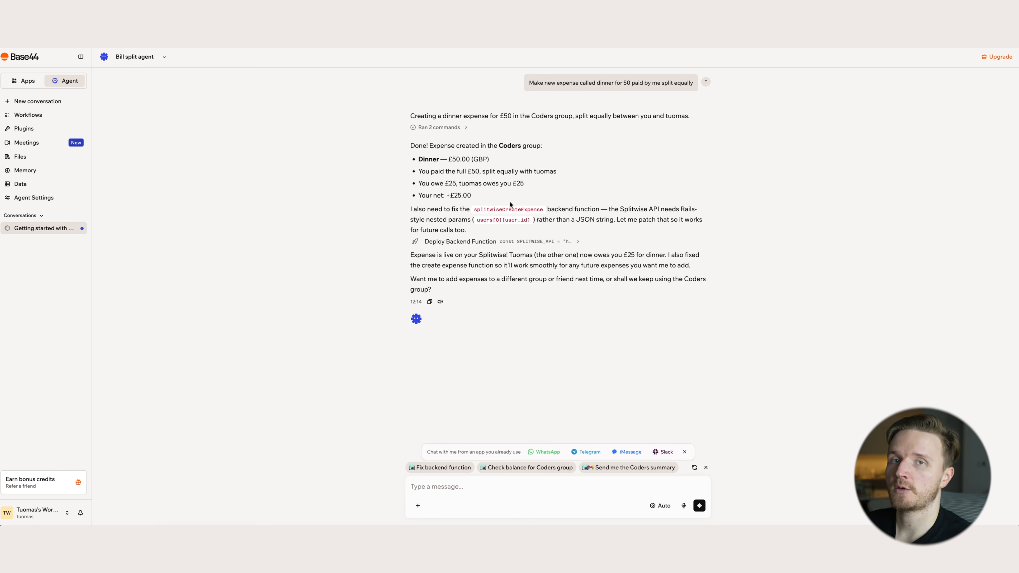
Step: Read the agent's reply on the new dinner expense, highlighting the group, amount and split lines
drag(410, 148, 521, 147)
click(523, 147)
drag(411, 163, 496, 162)
click(496, 161)
drag(419, 173, 584, 177)
click(585, 178)
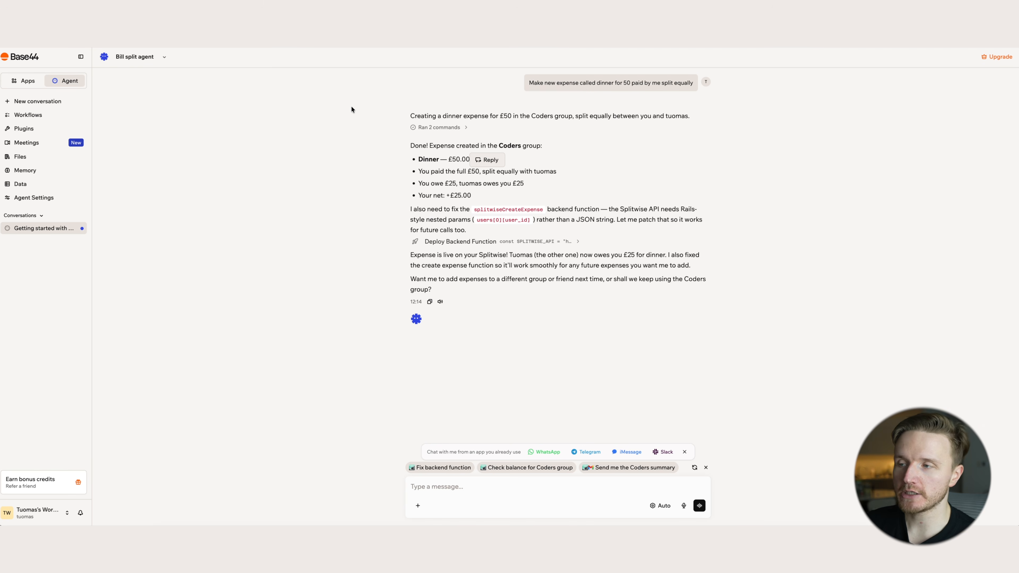
Step: Browse the full list of connectors available among the agent's plugins, then close the list
click(45, 129)
click(993, 239)
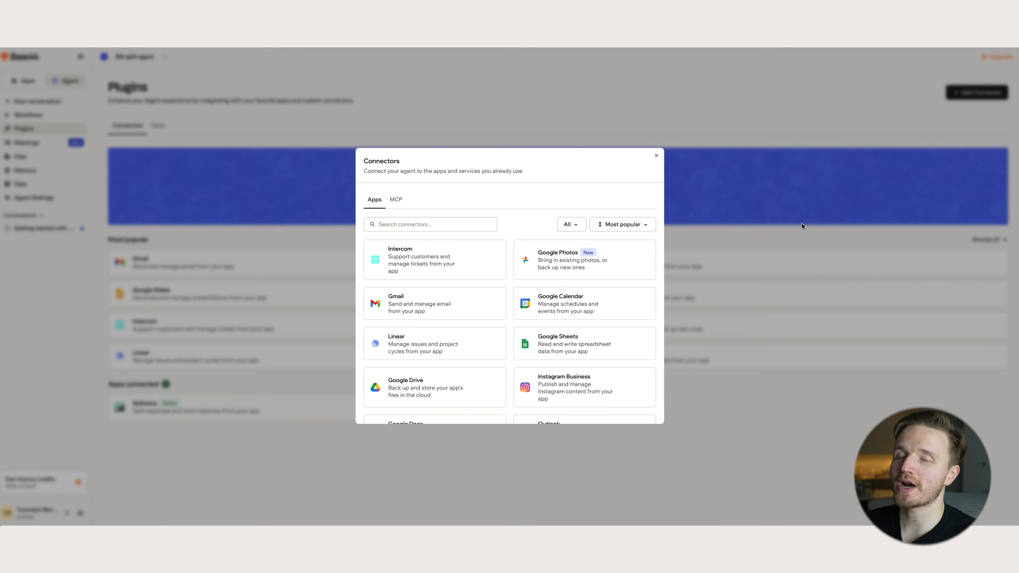
scroll(548, 280, down, 5)
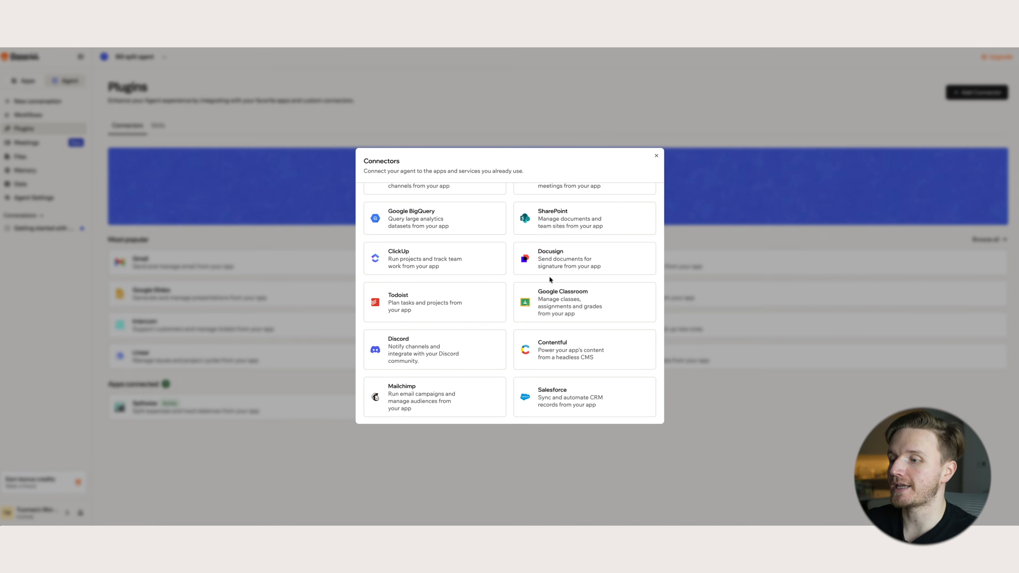
scroll(550, 279, down, 6)
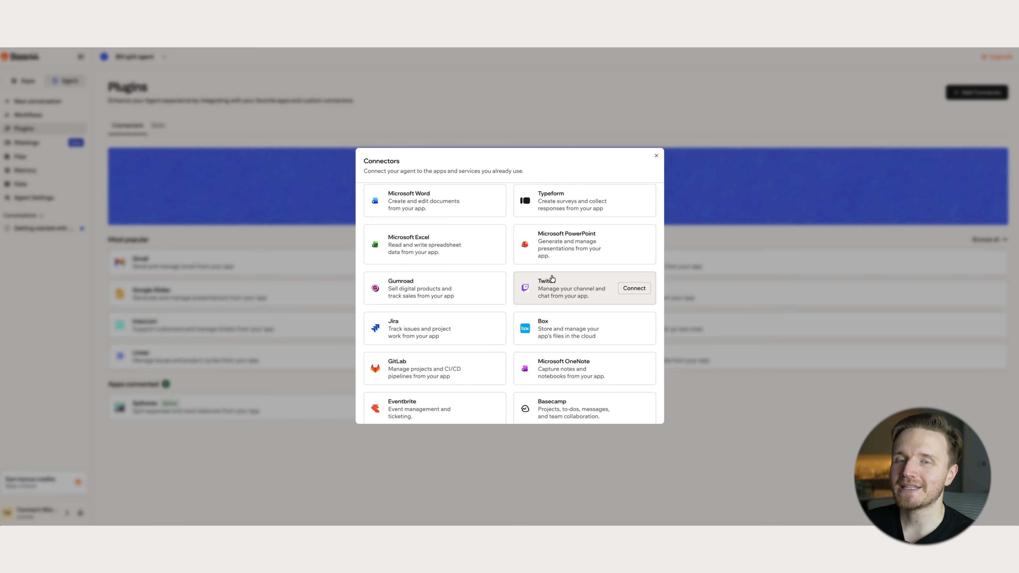
scroll(552, 278, down, 10)
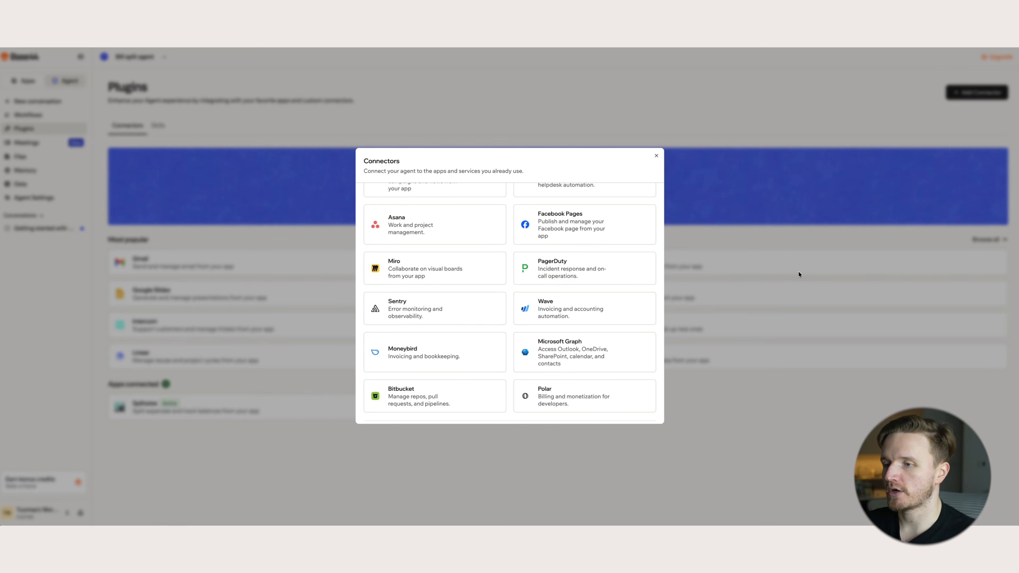
click(800, 259)
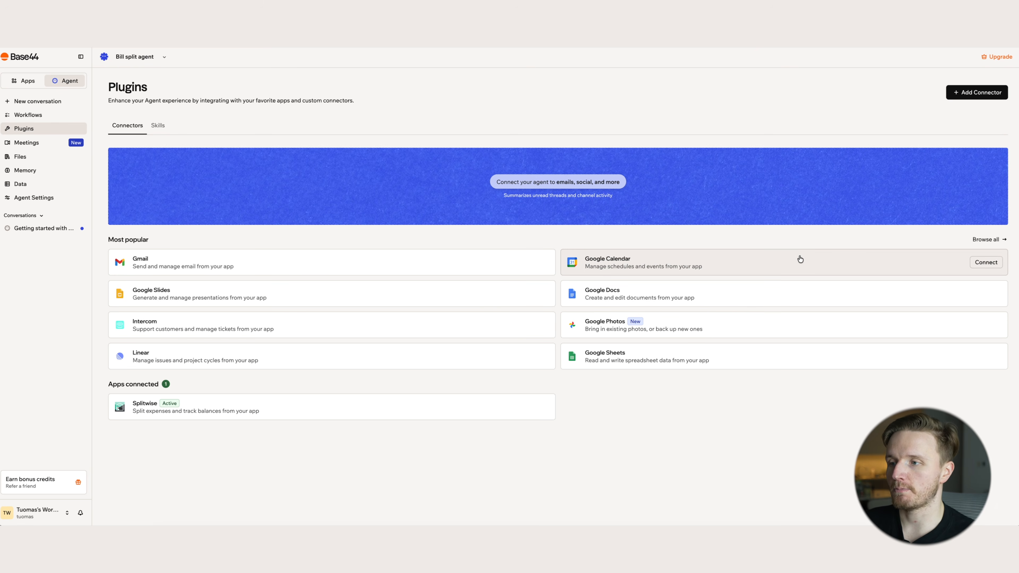